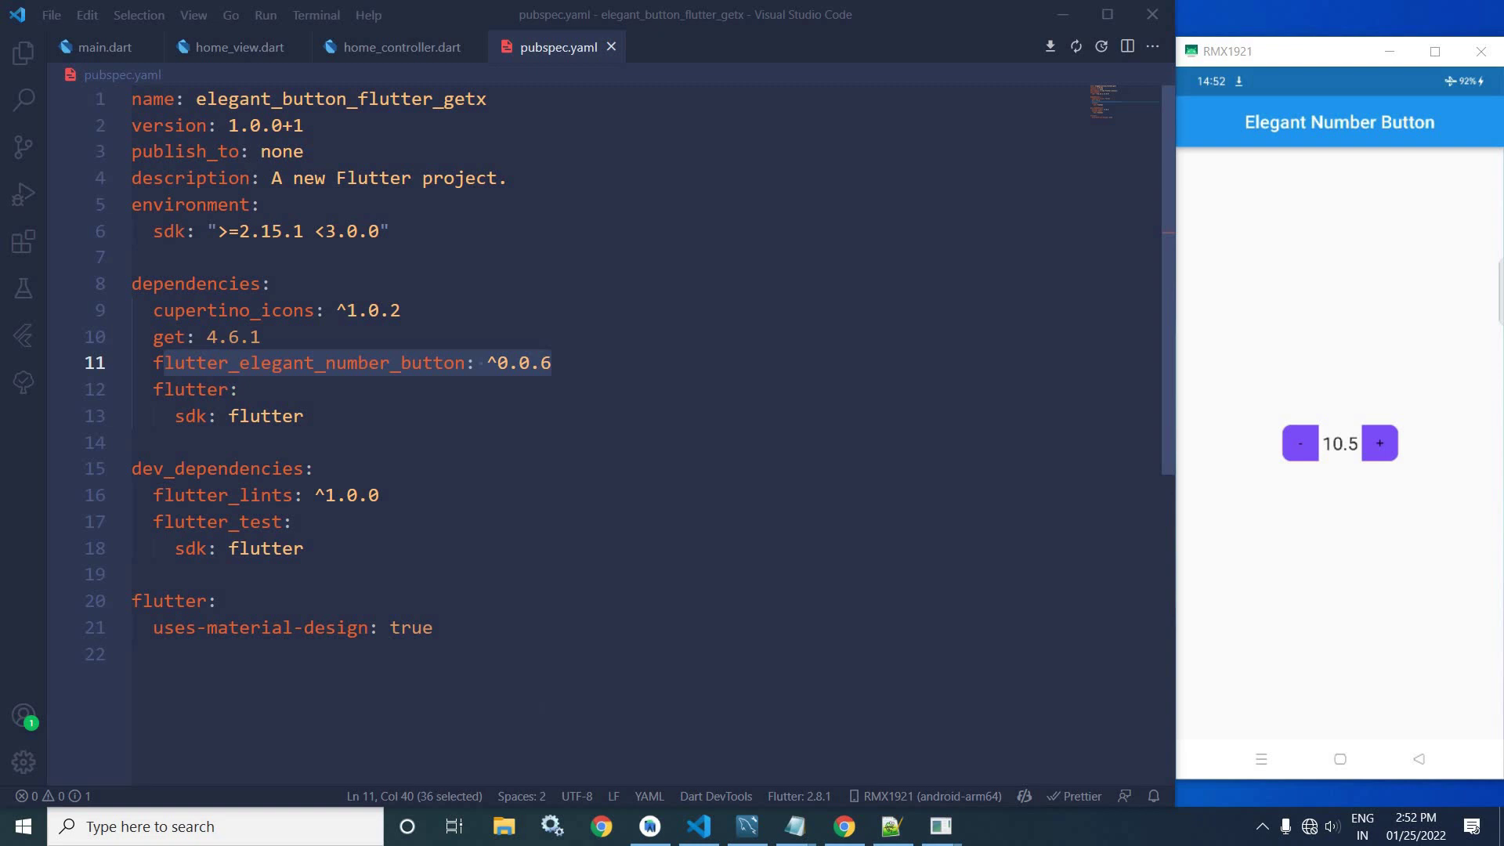
# Step: Show and hide the file tree, then step the demo counter up and back to 10.5
pyautogui.click(24, 52)
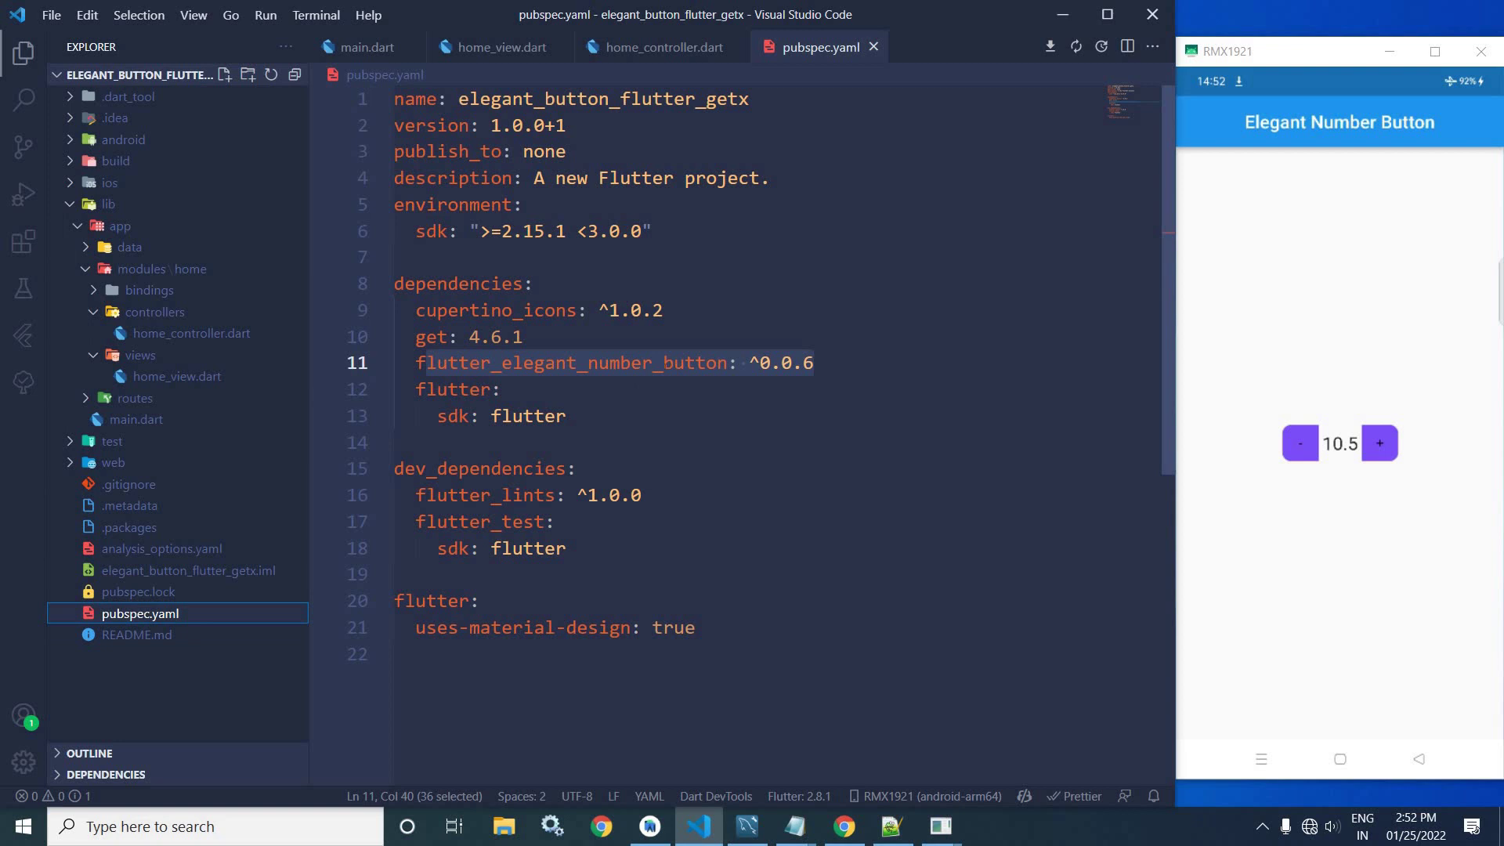
pyautogui.click(24, 53)
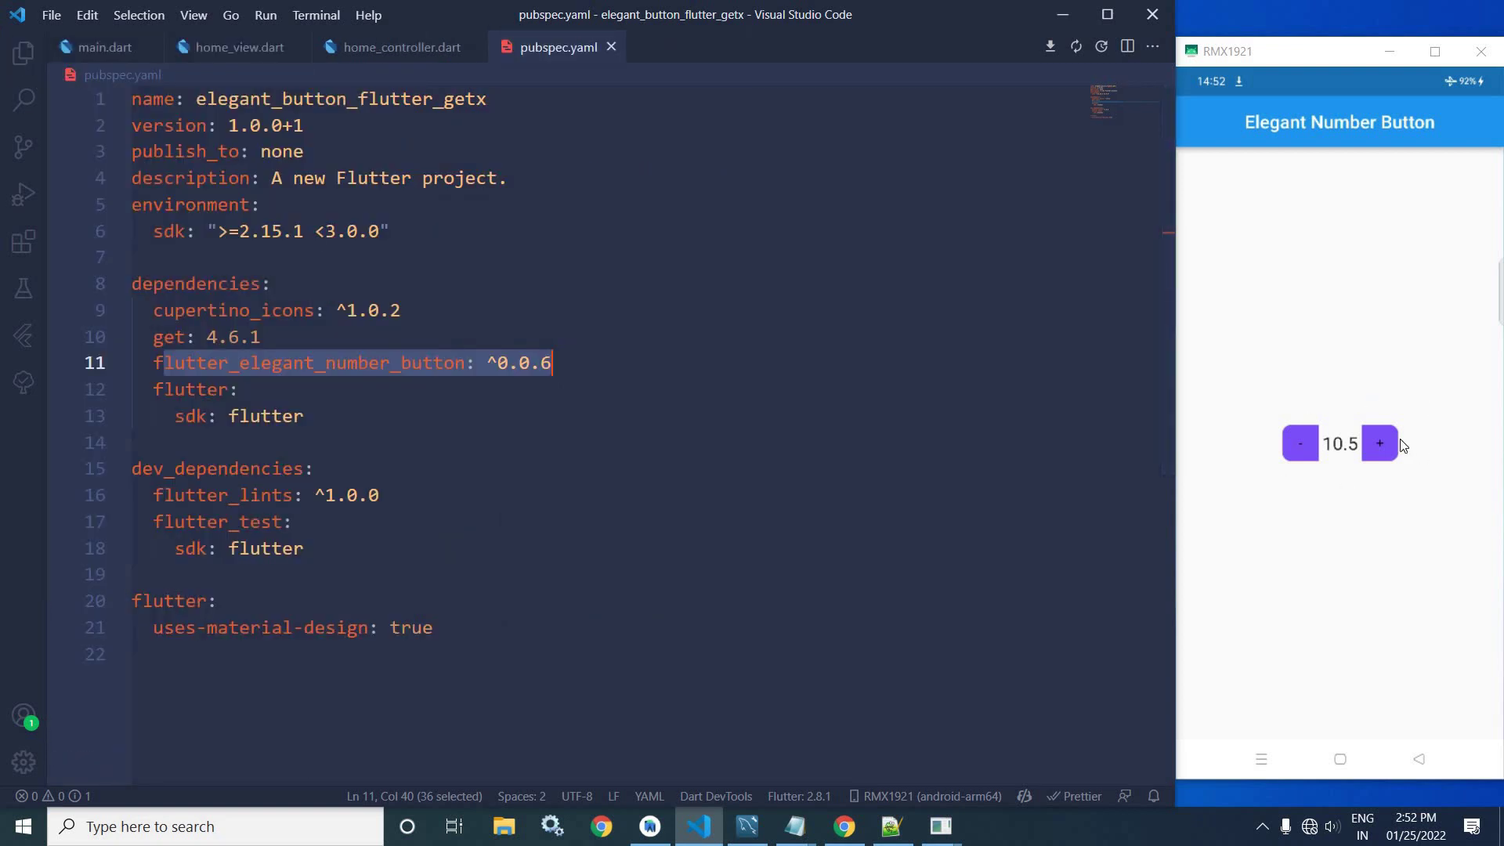
pyautogui.click(1383, 447)
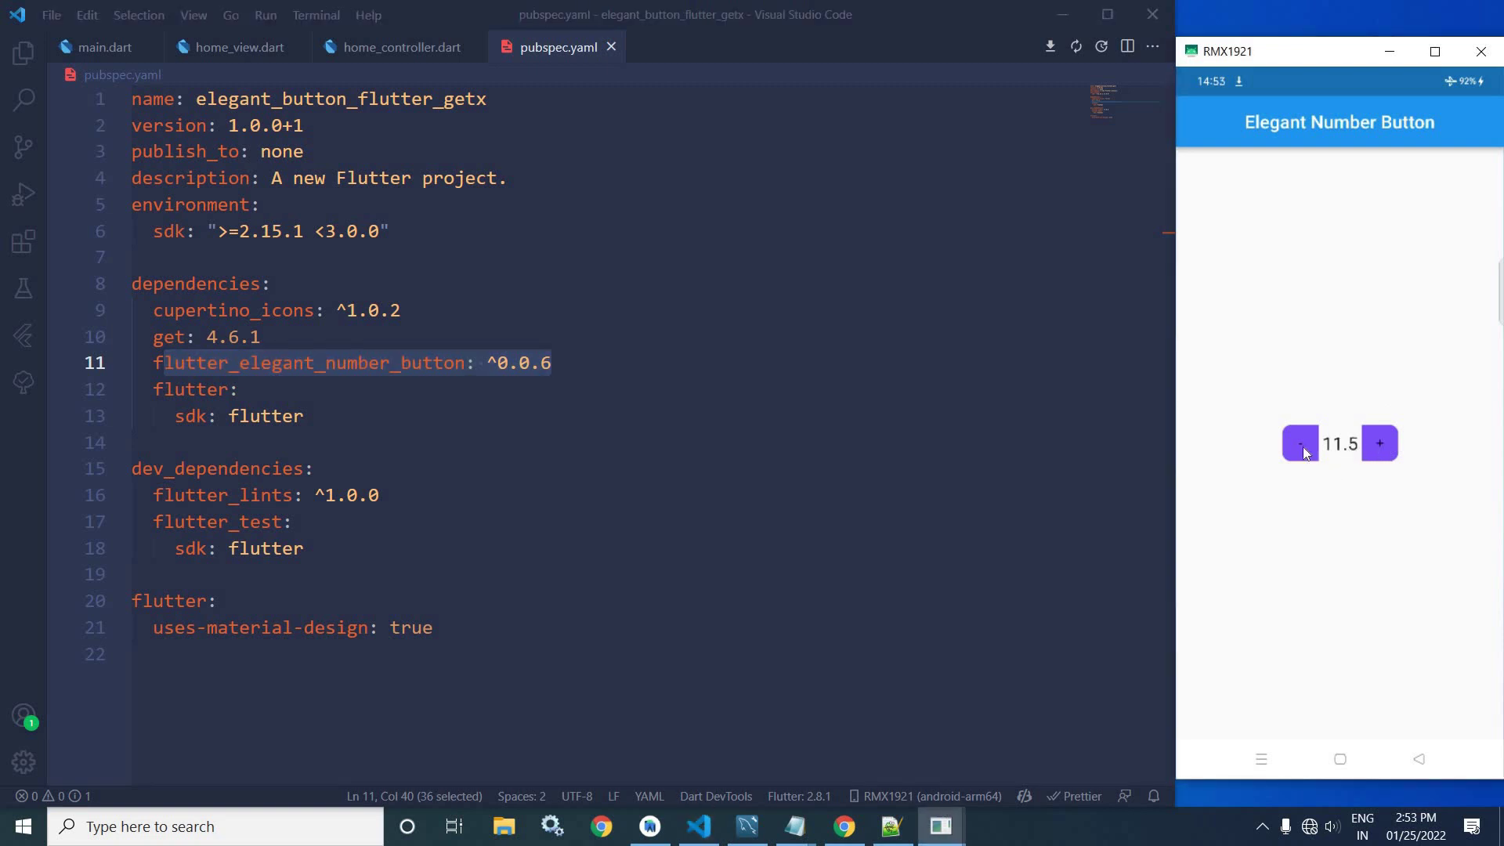
pyautogui.click(1308, 447)
pyautogui.click(1308, 447)
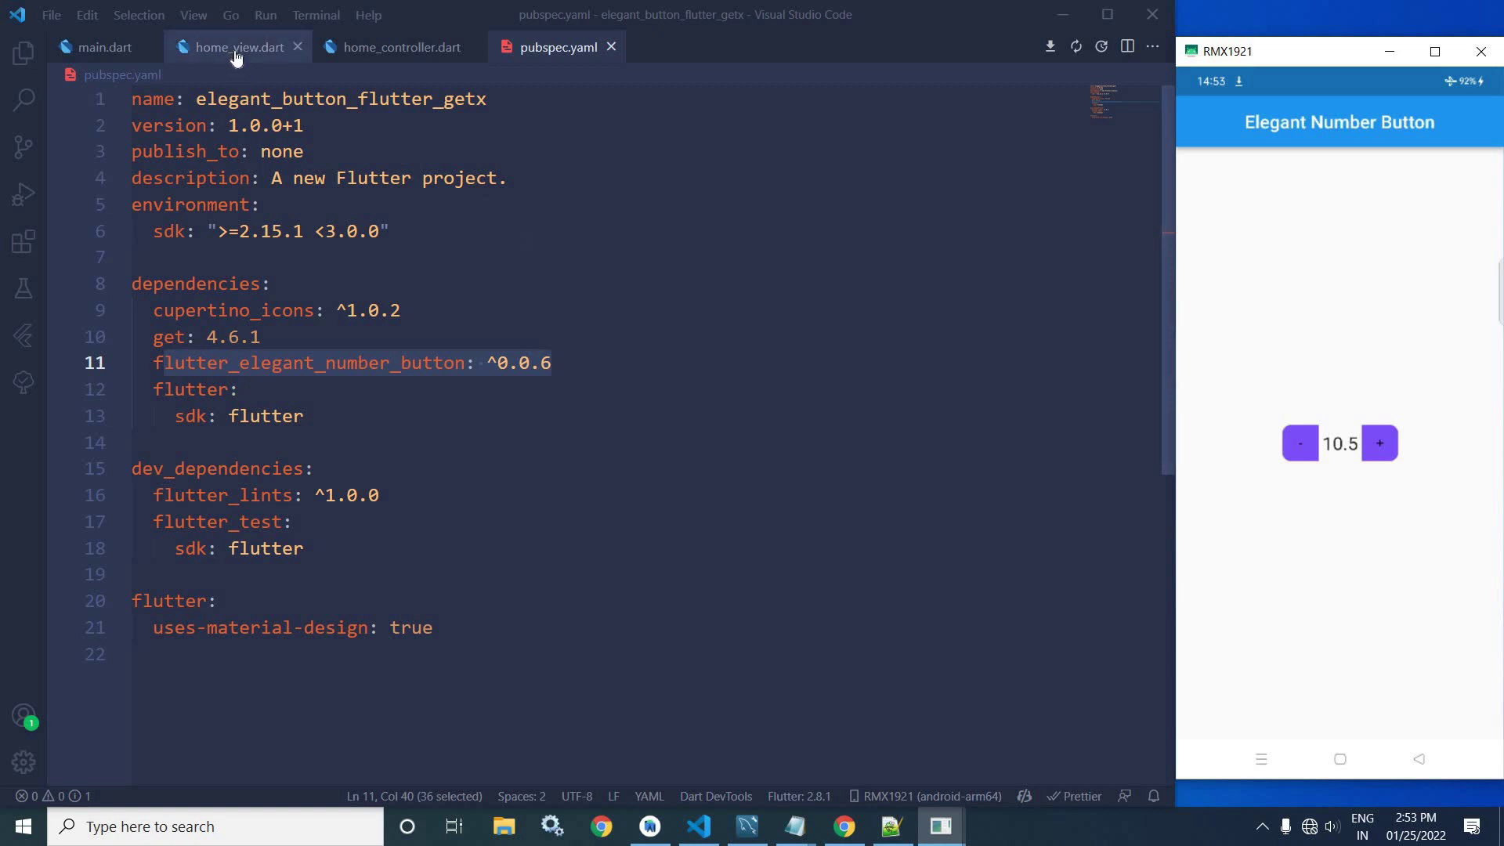
# Step: In home_view.dart, add an ElegantNumberButton child inside Center with initialValue 10.0
pyautogui.click(237, 47)
pyautogui.scroll(-1, 588, 411)
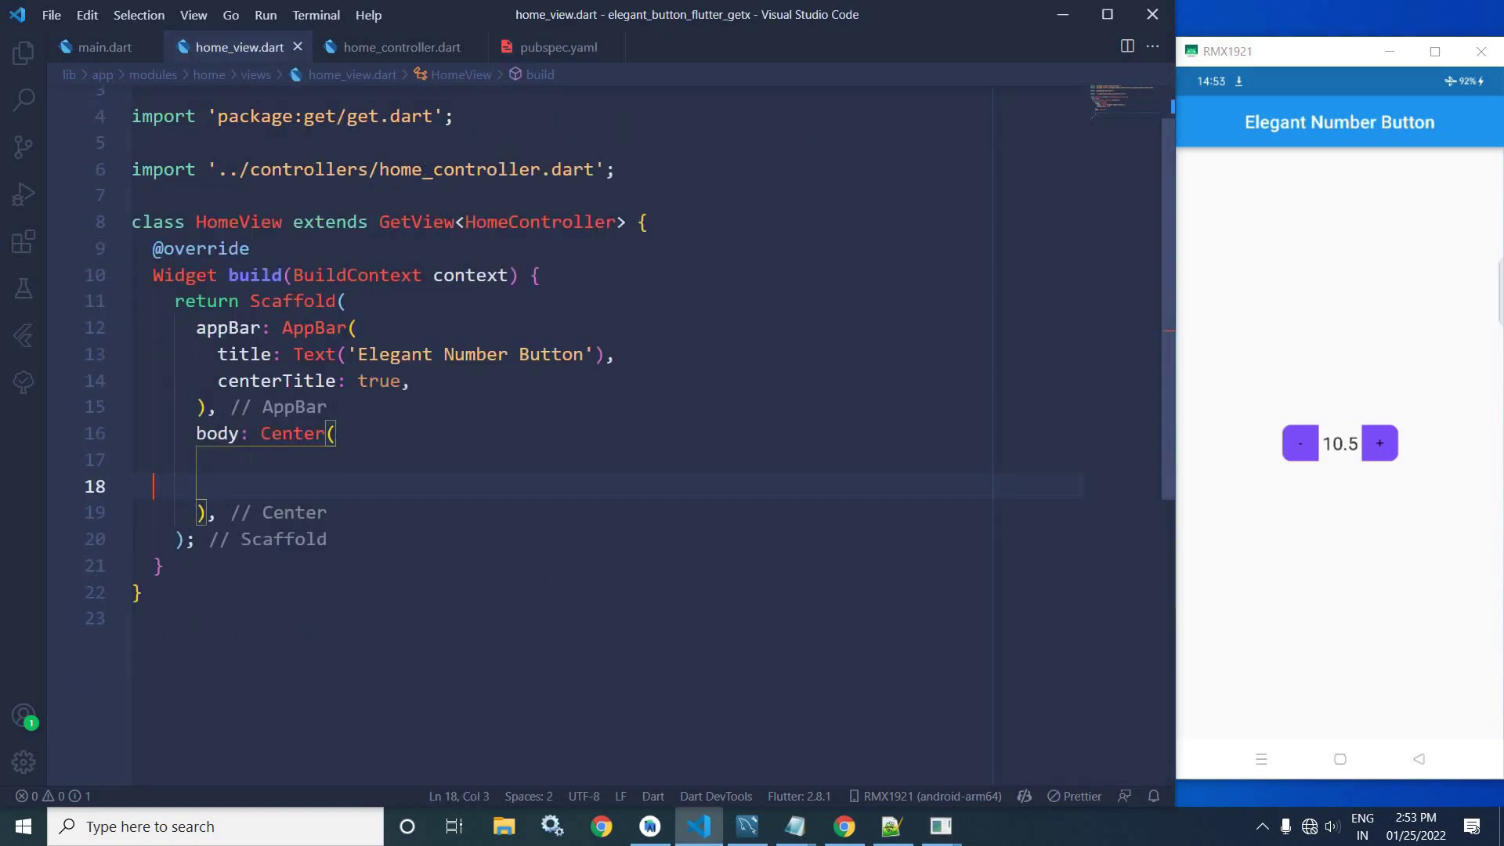
pyautogui.write('child: ')
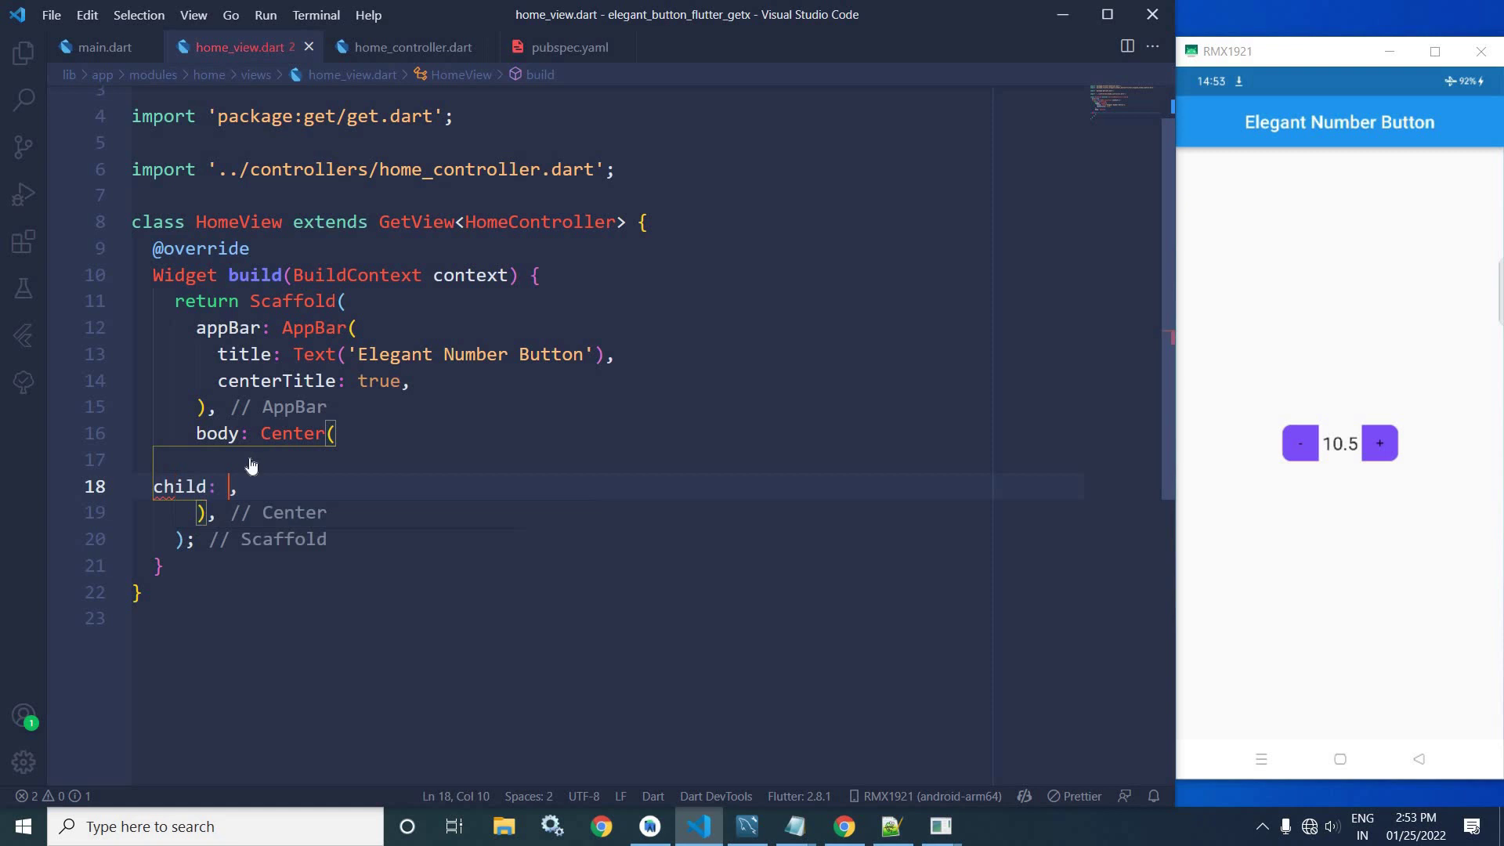
pyautogui.write('Ele')
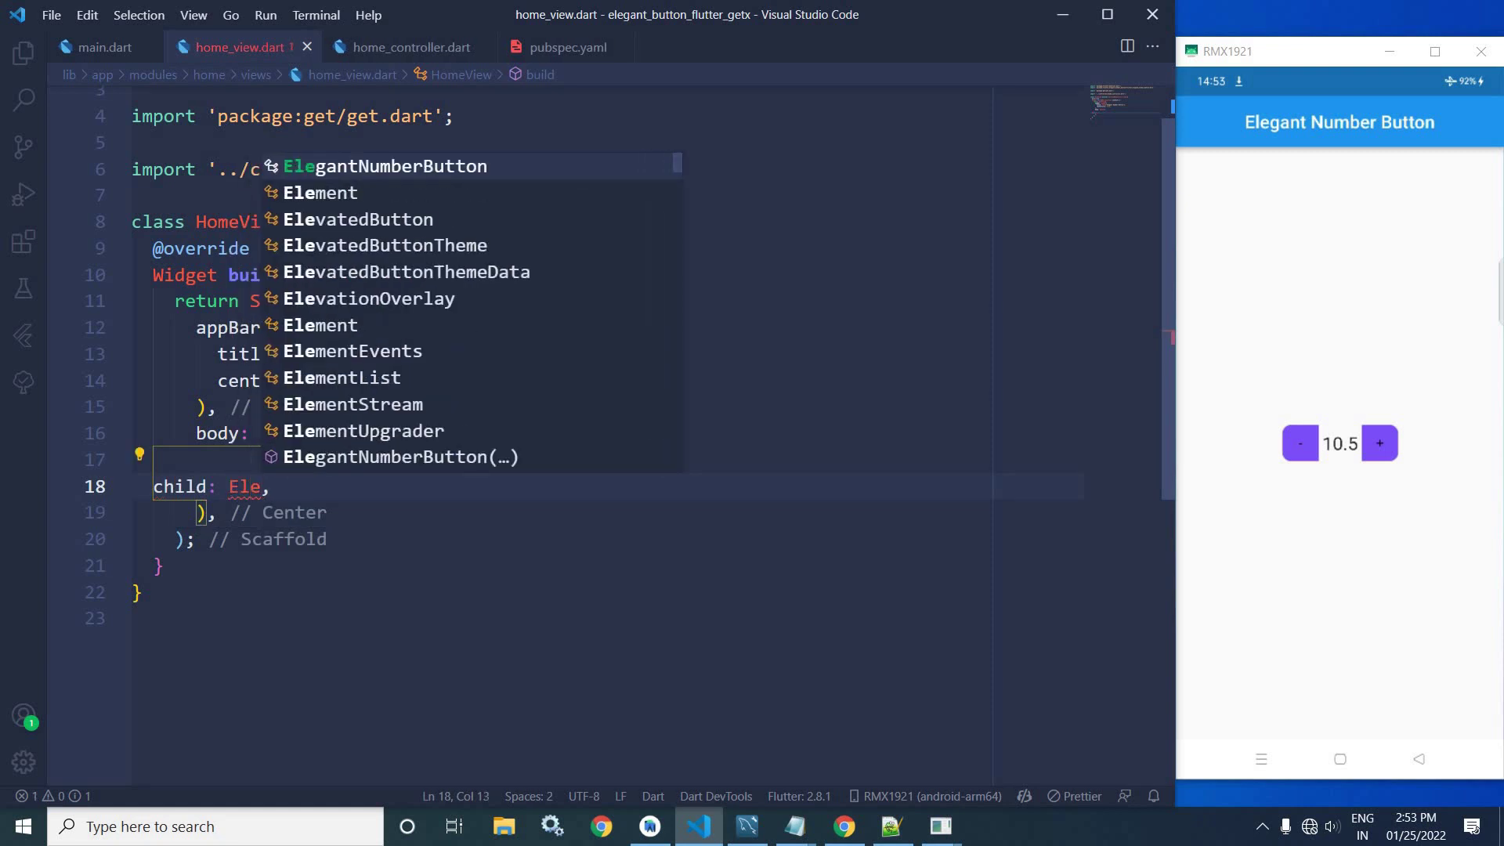
pyautogui.press('Return')
pyautogui.write('(')
pyautogui.press('Return')
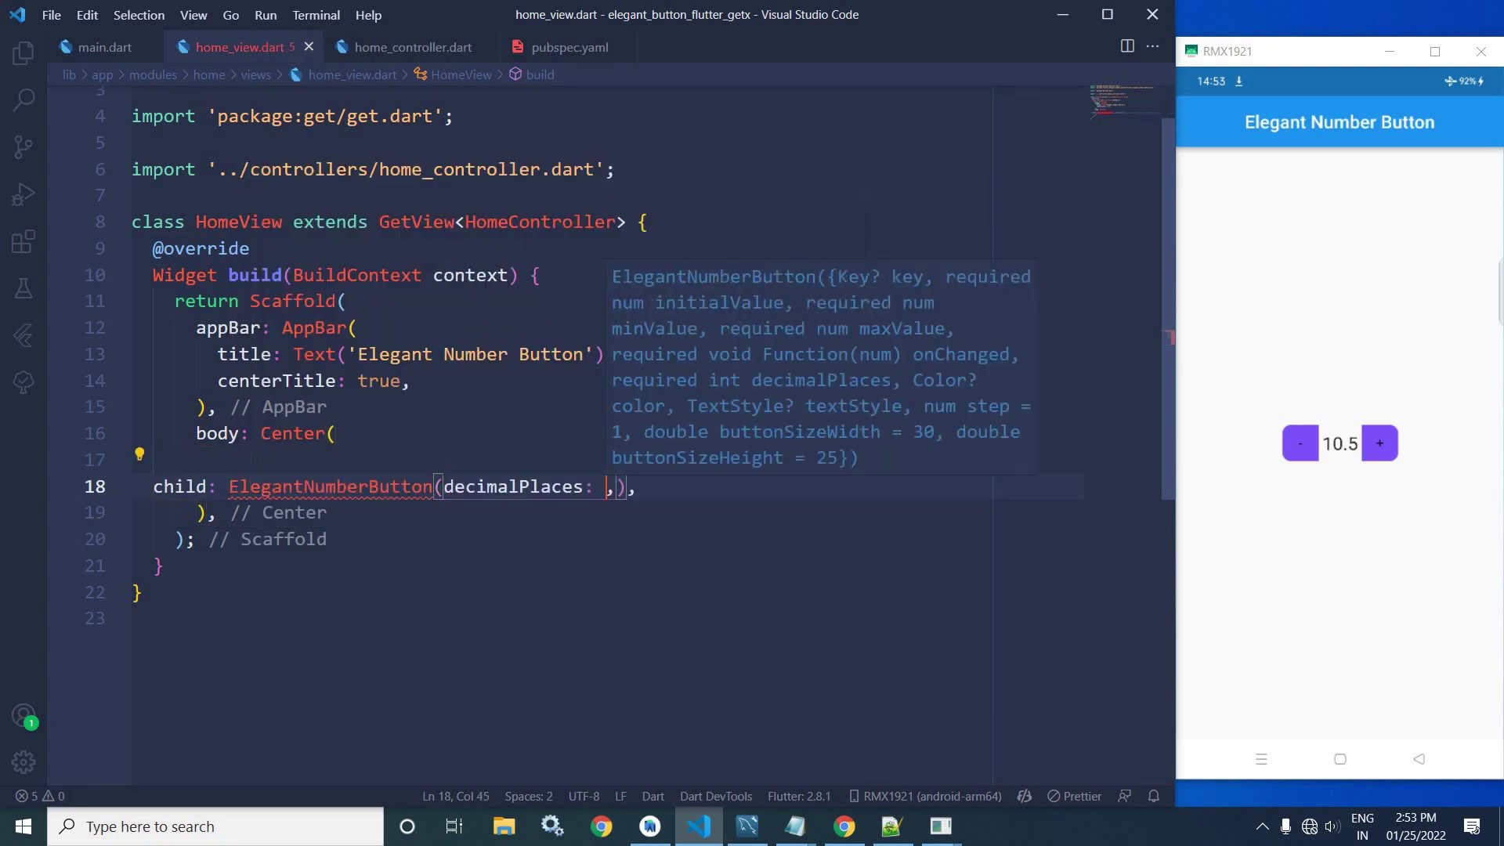
pyautogui.press('BackSpace')
pyautogui.press('BackSpace')
pyautogui.press('BackSpace')
pyautogui.press('BackSpace')
pyautogui.press('BackSpace')
pyautogui.press('BackSpace')
pyautogui.press('BackSpace')
pyautogui.press('BackSpace')
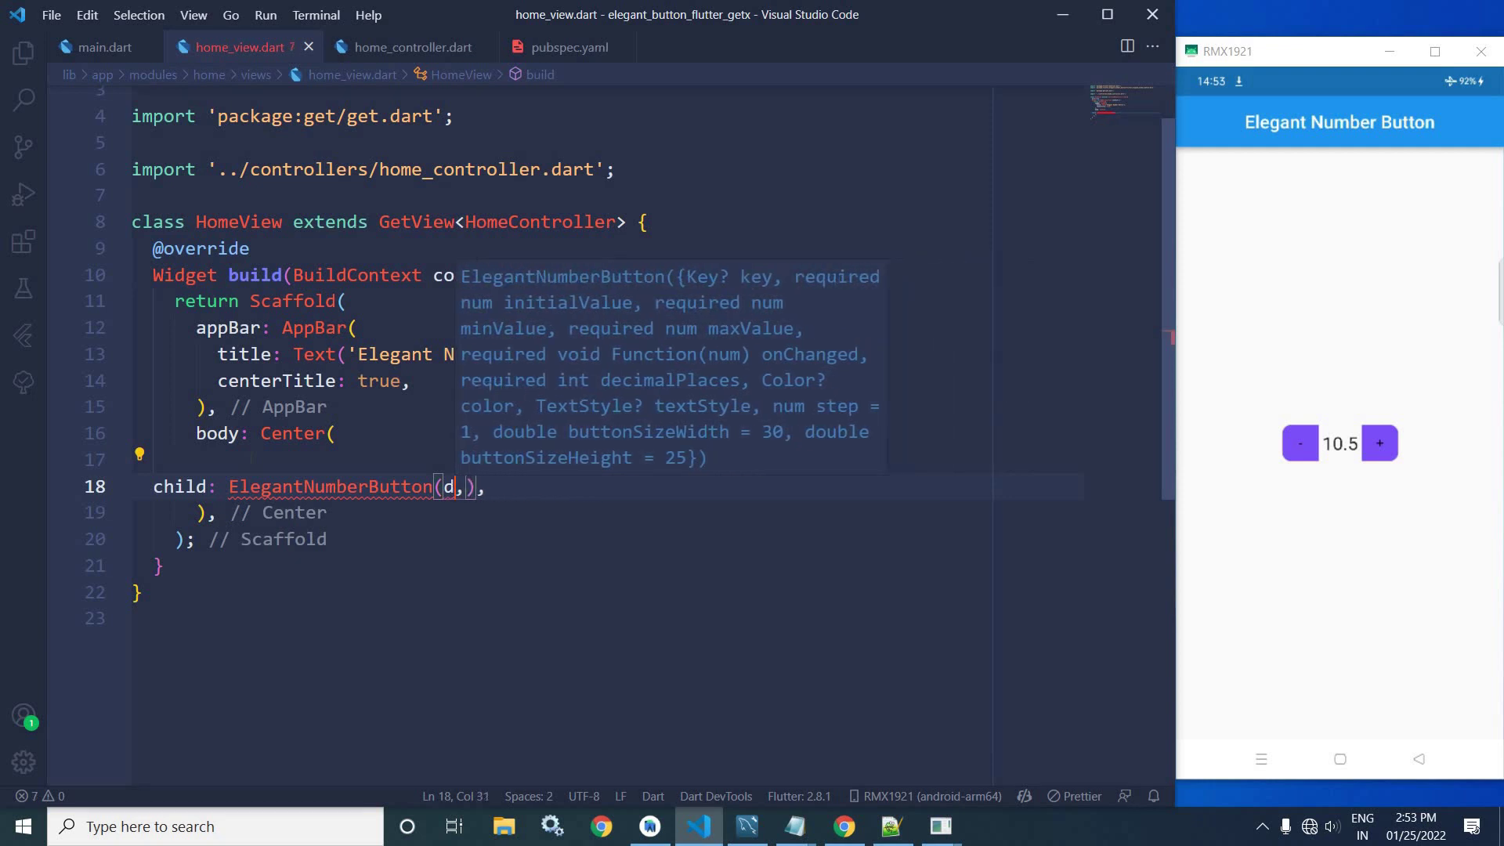
pyautogui.press('BackSpace')
pyautogui.press('Delete')
pyautogui.press('Return')
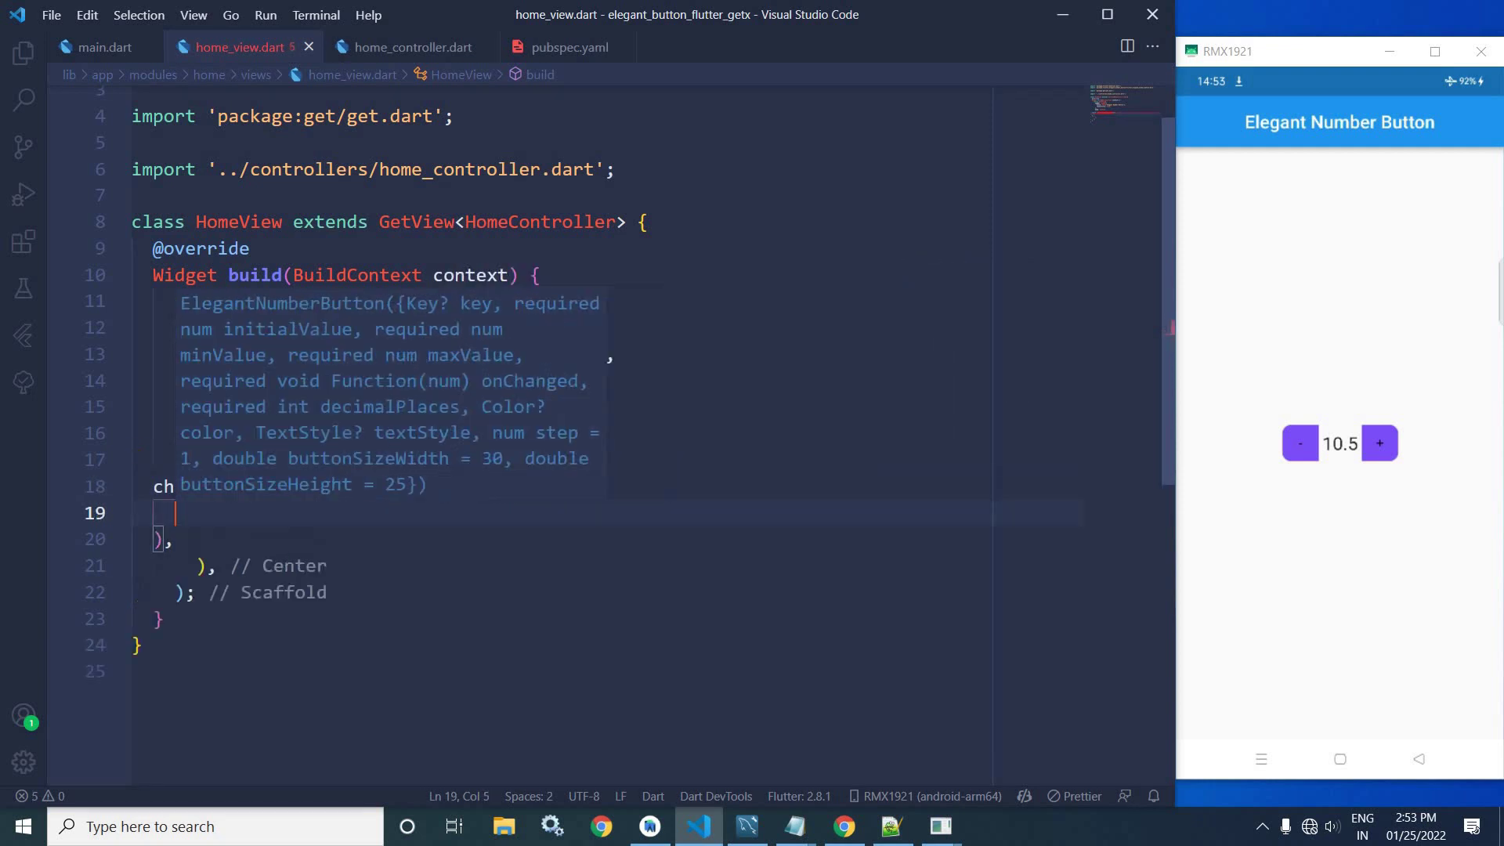
pyautogui.write('in')
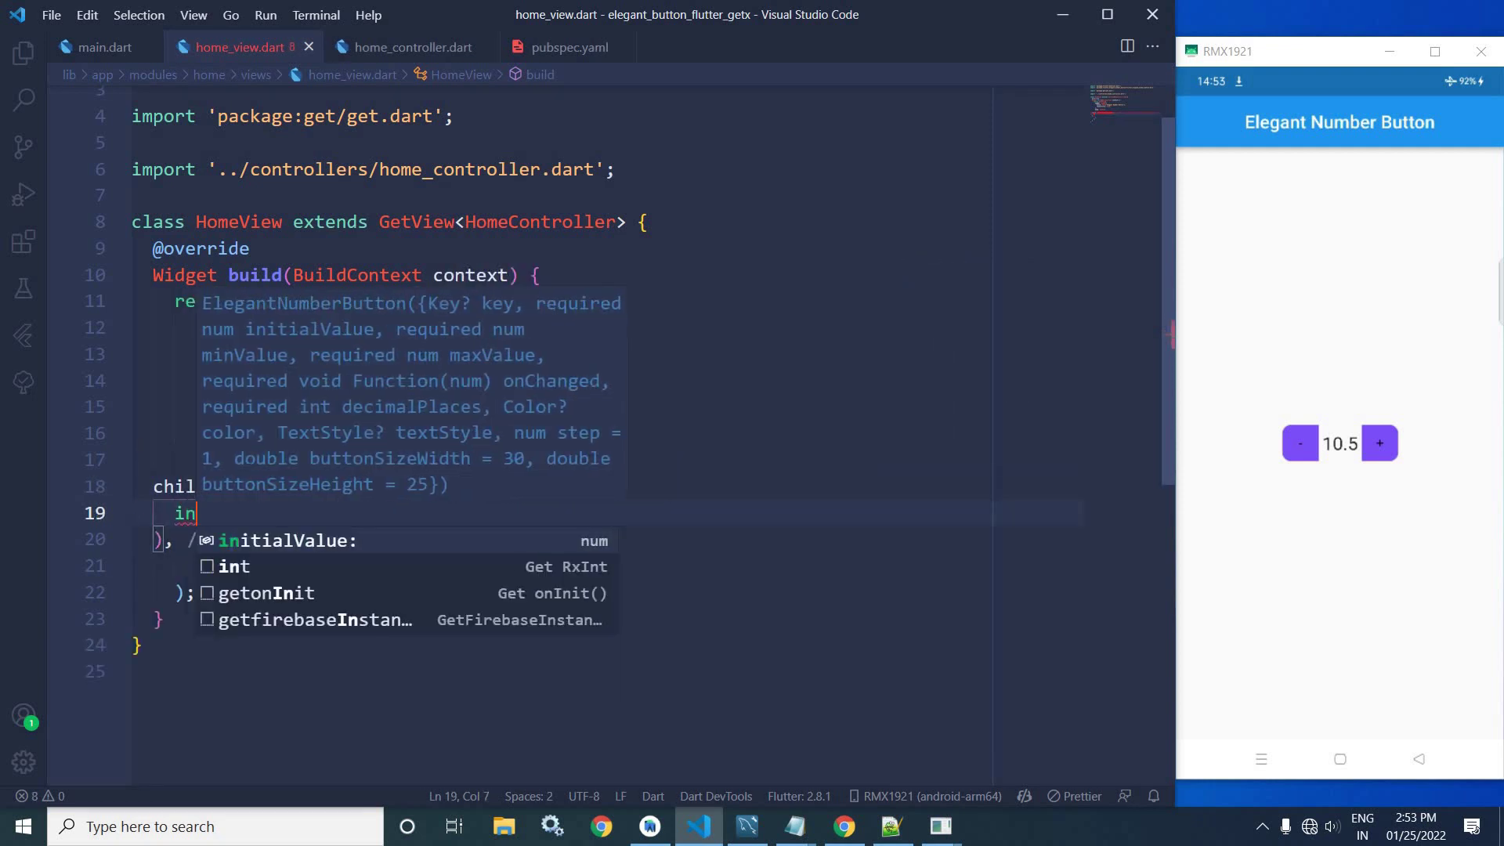
pyautogui.press('Return')
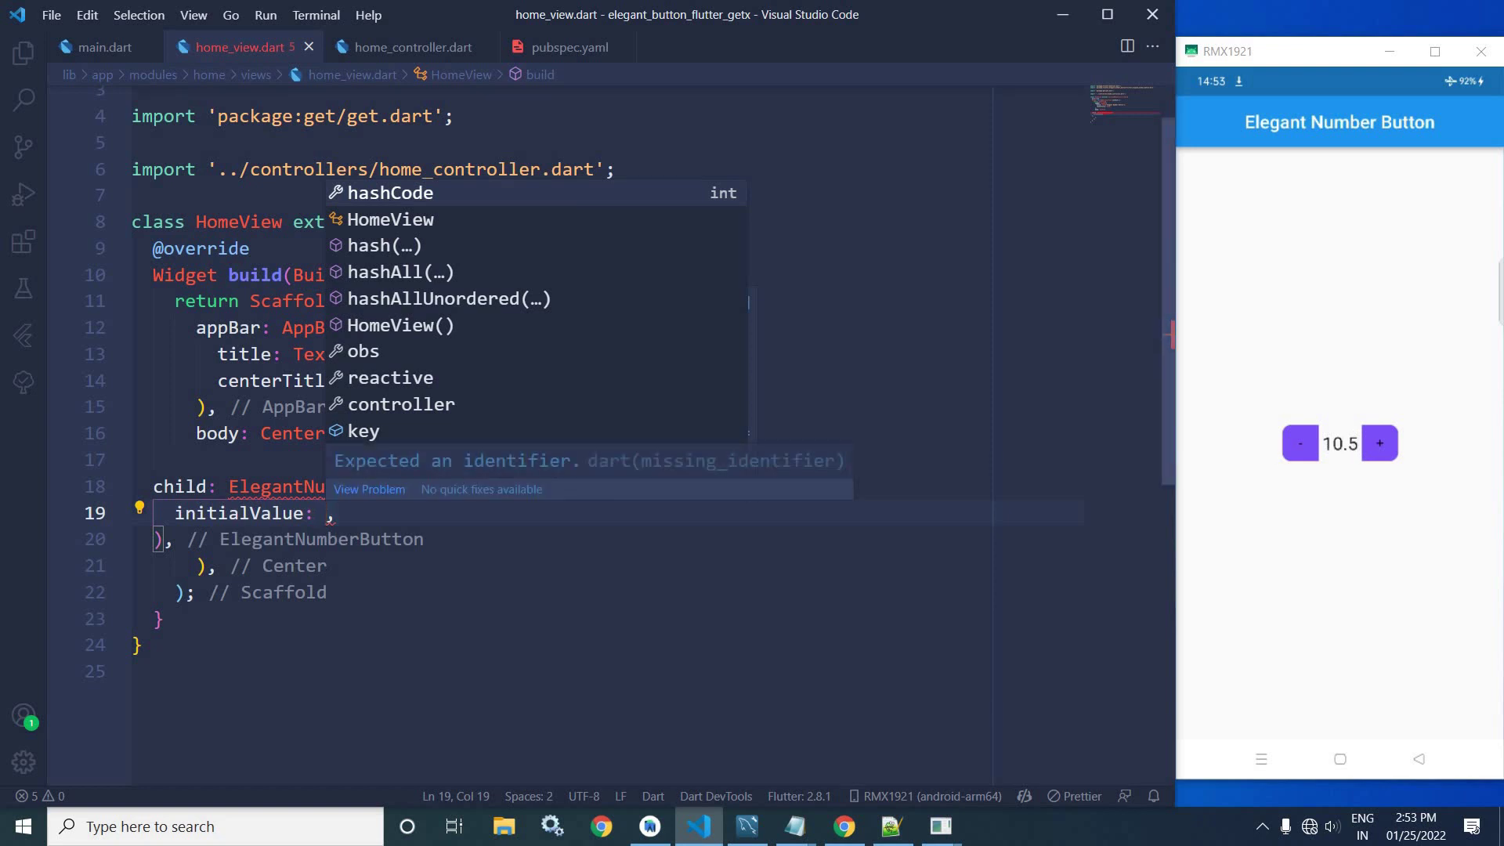
pyautogui.write('10.0')
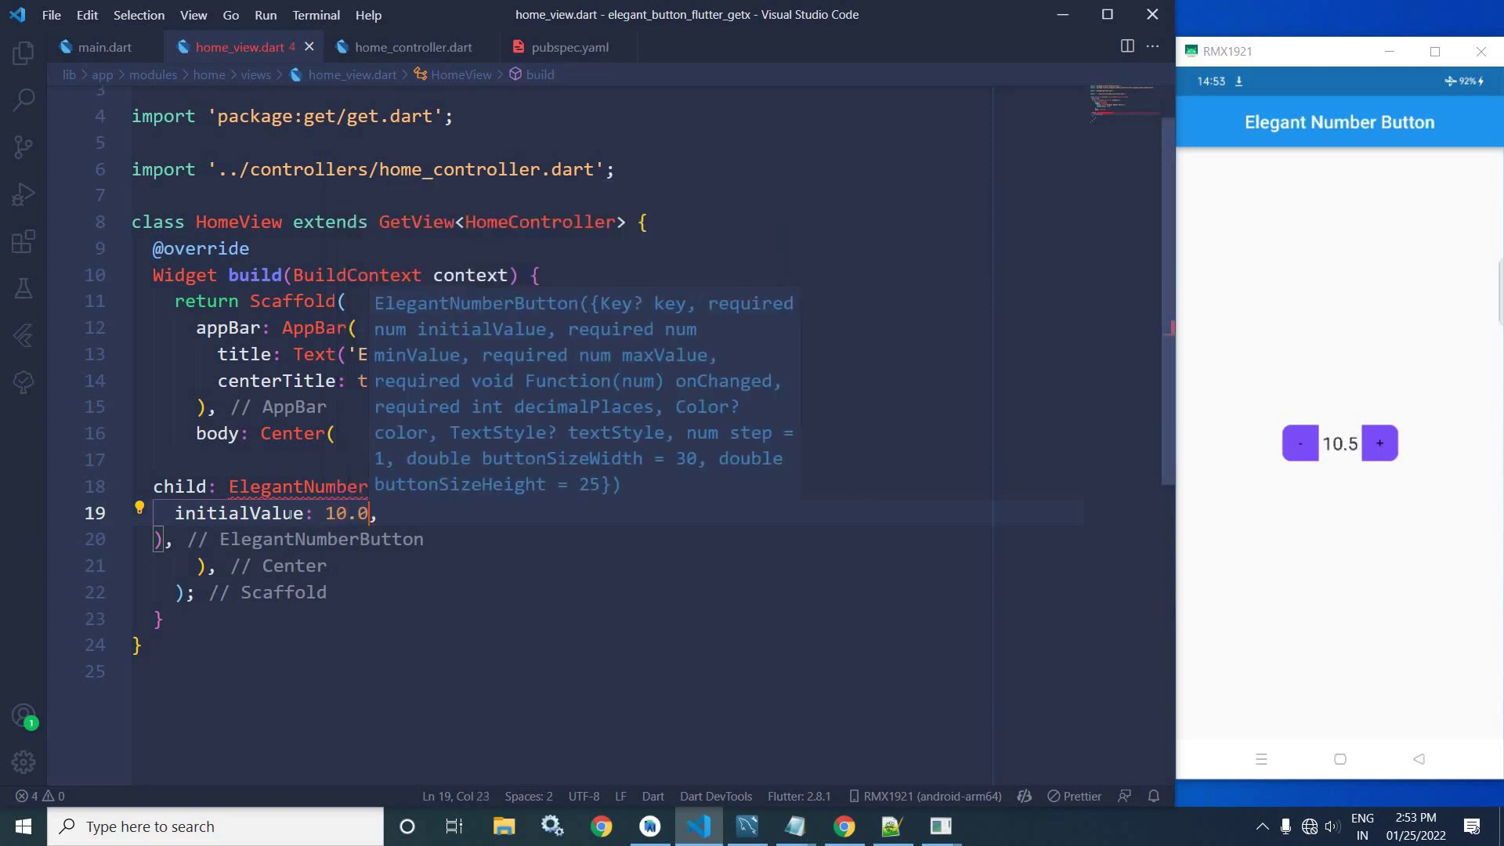
pyautogui.press('Escape')
pyautogui.press('End')
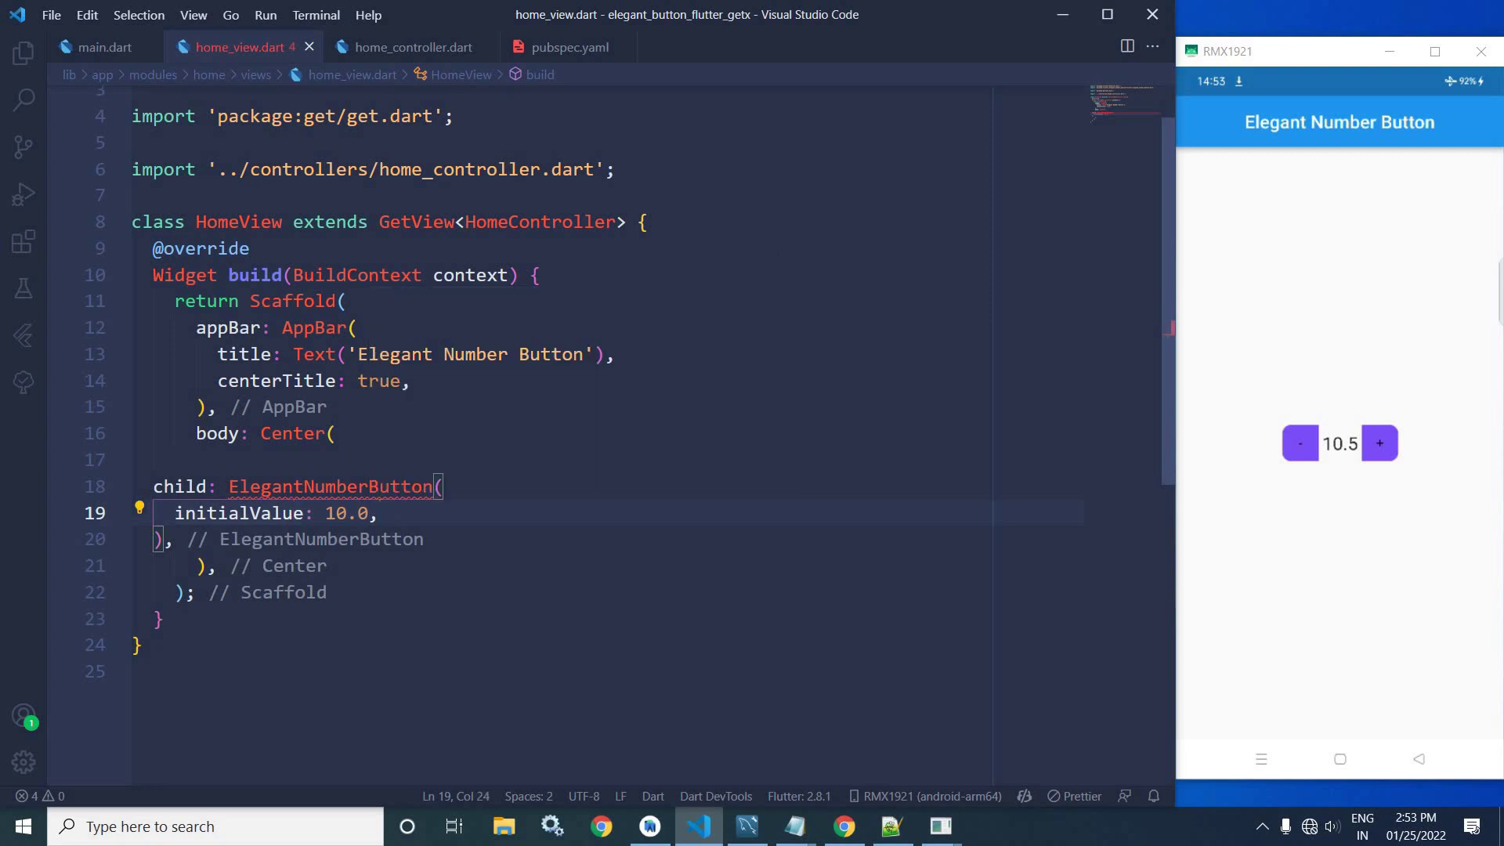
# Step: Add minValue 0 and maxValue 30 to the ElegantNumberButton
pyautogui.press('Return')
pyautogui.write('min')
pyautogui.press('Tab')
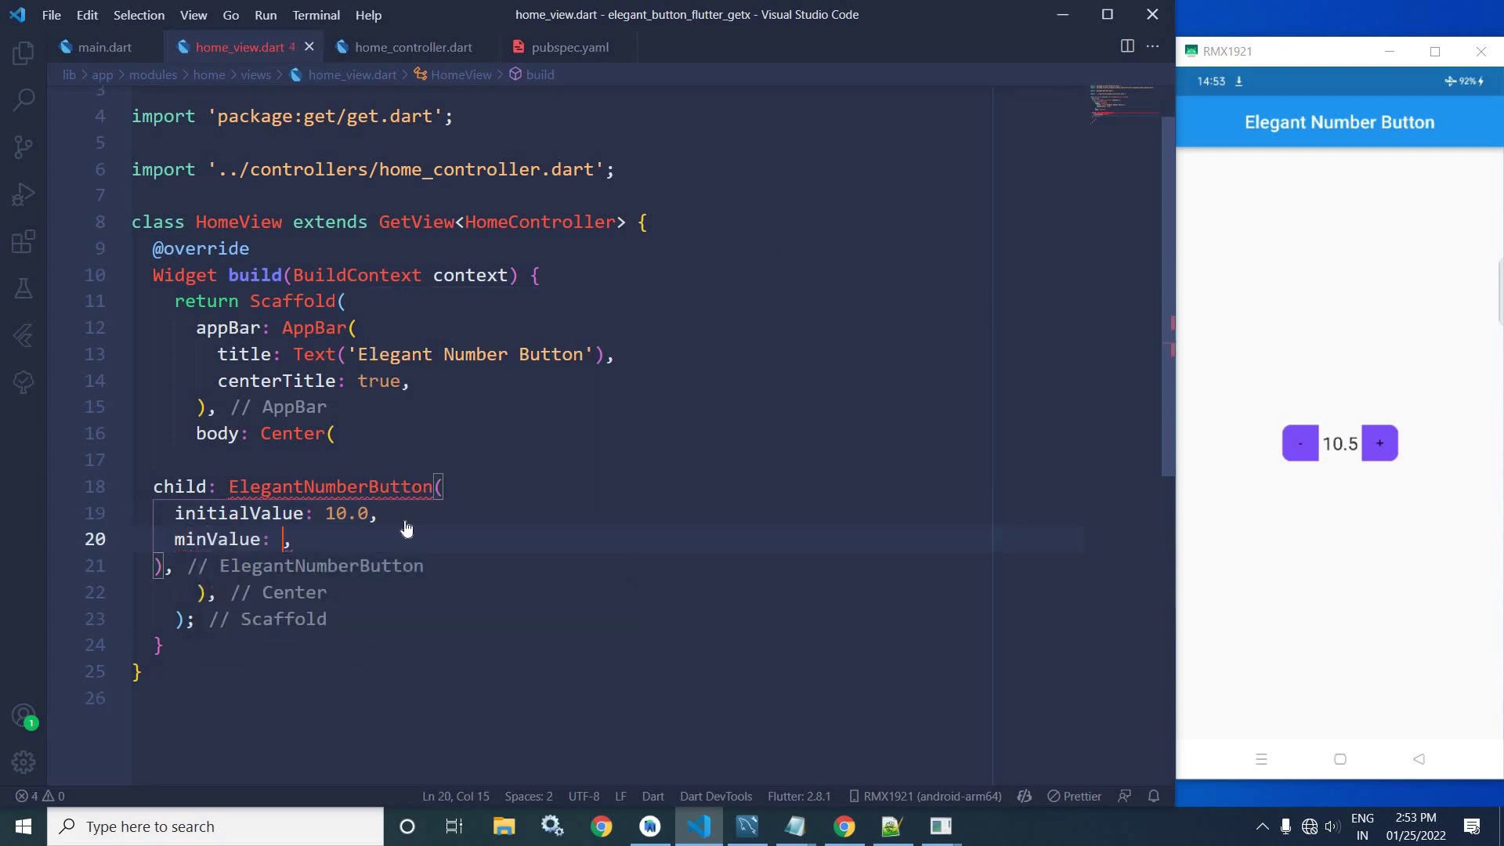
pyautogui.hotkey('ctrl', 'space')
pyautogui.write('0')
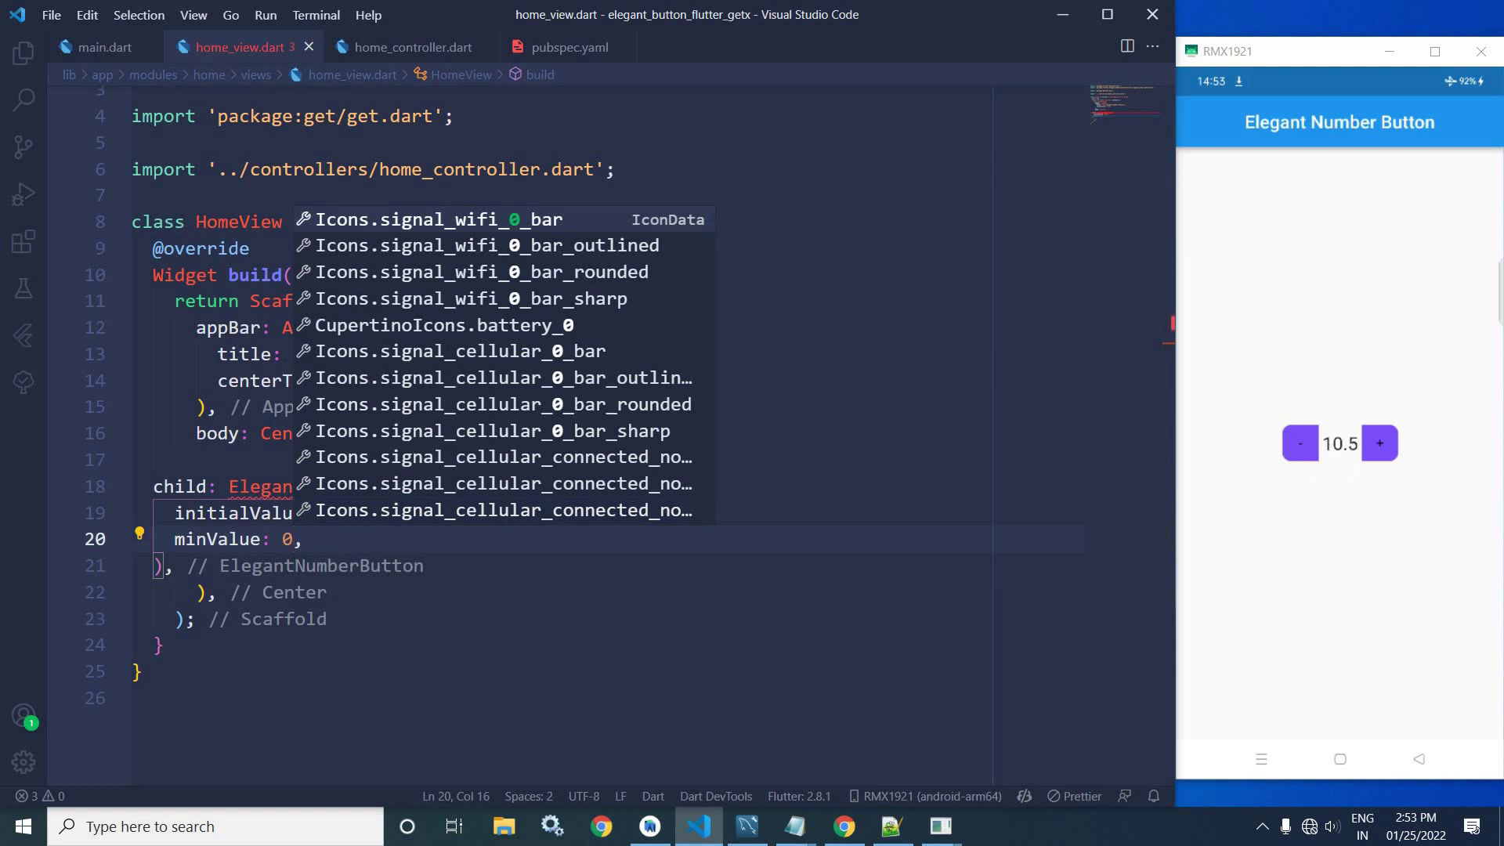
pyautogui.press('Right')
pyautogui.press('Return')
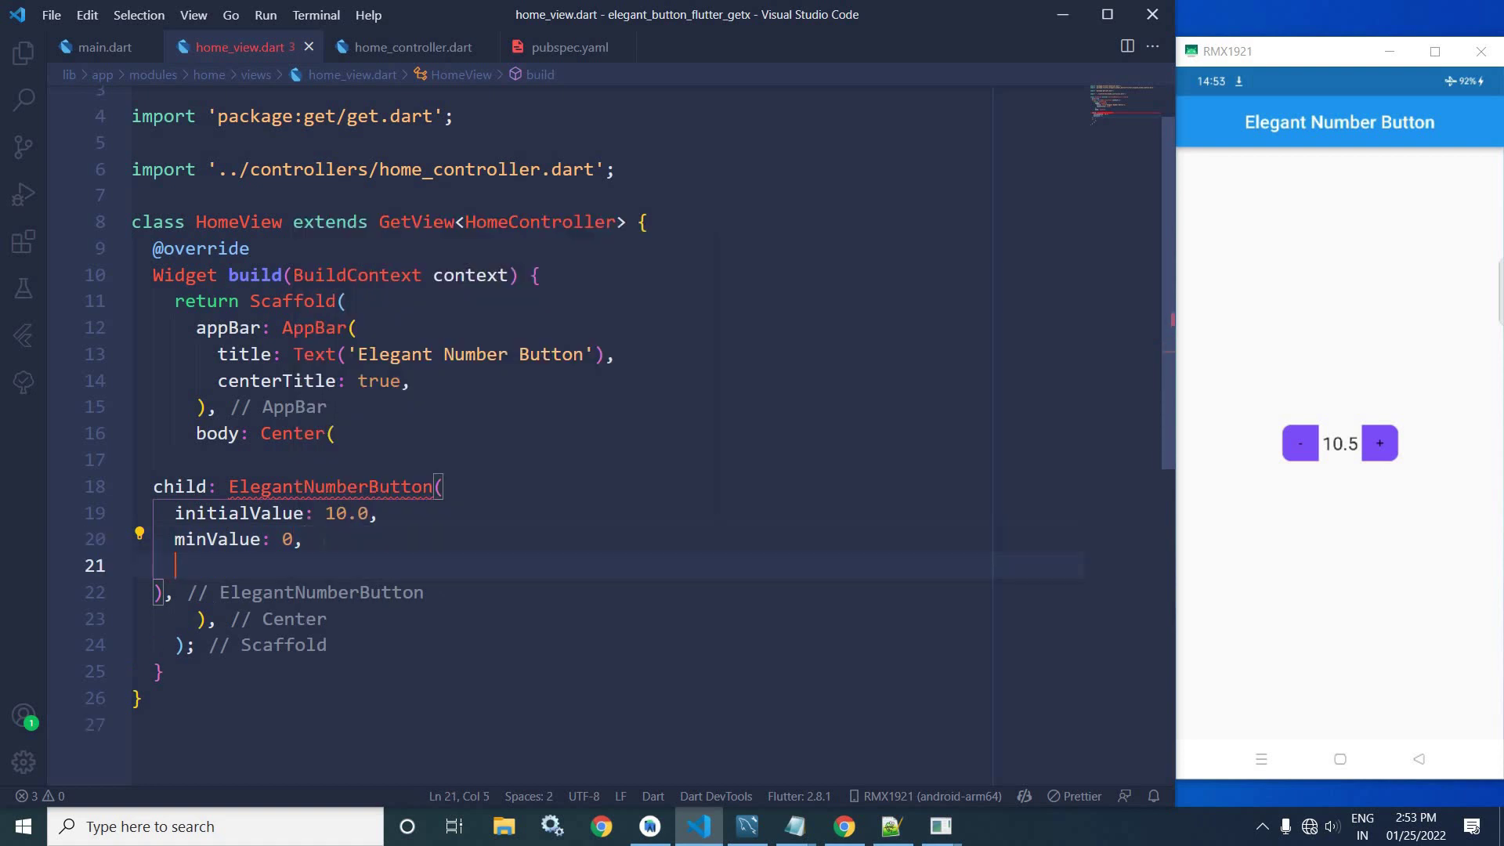
pyautogui.write('ma')
pyautogui.press('Return')
pyautogui.press('BackSpace')
pyautogui.write('3')
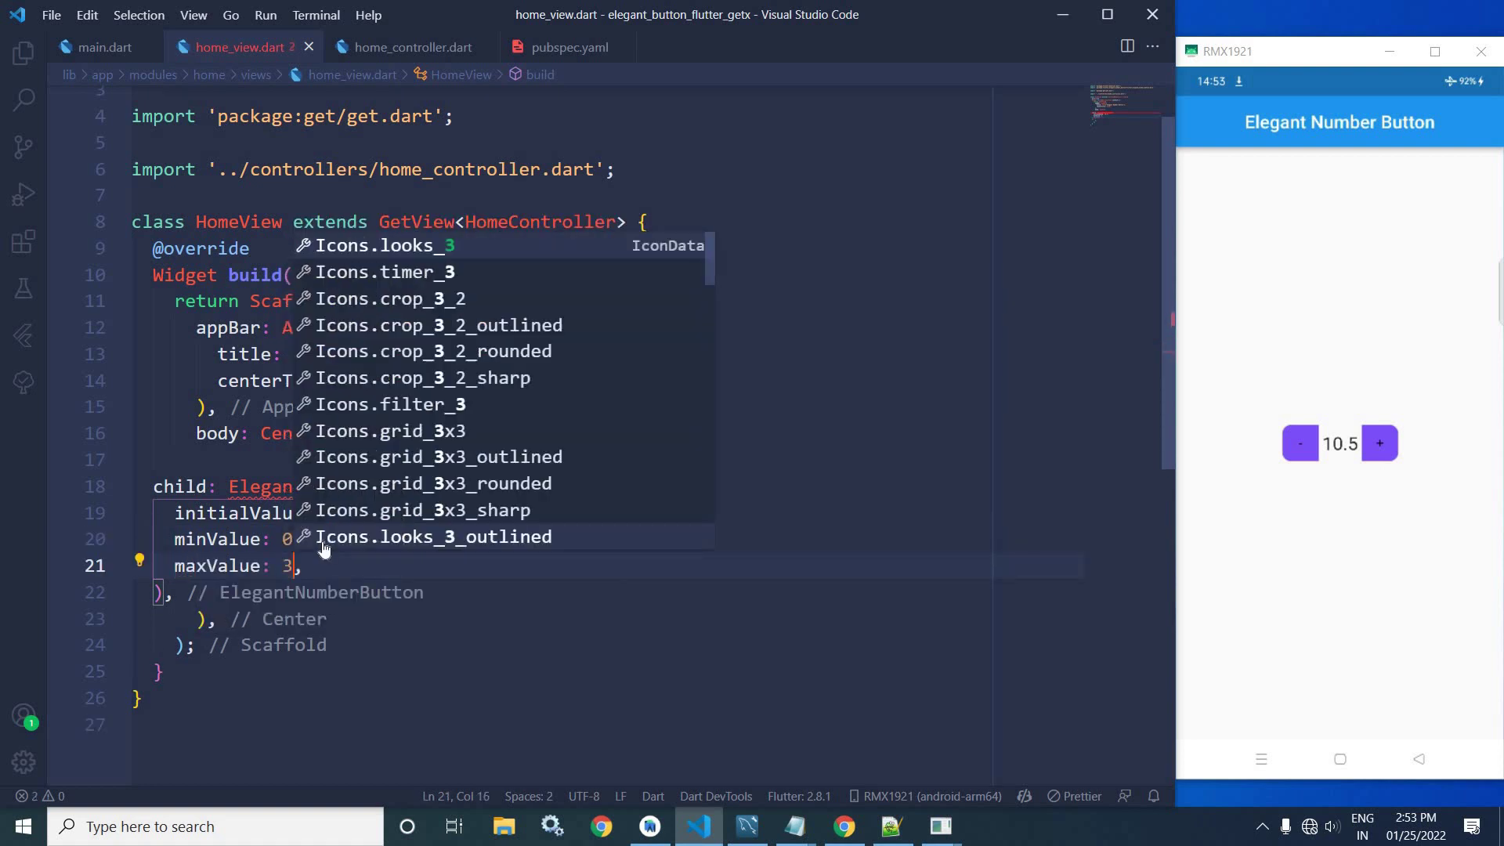
pyautogui.write('0')
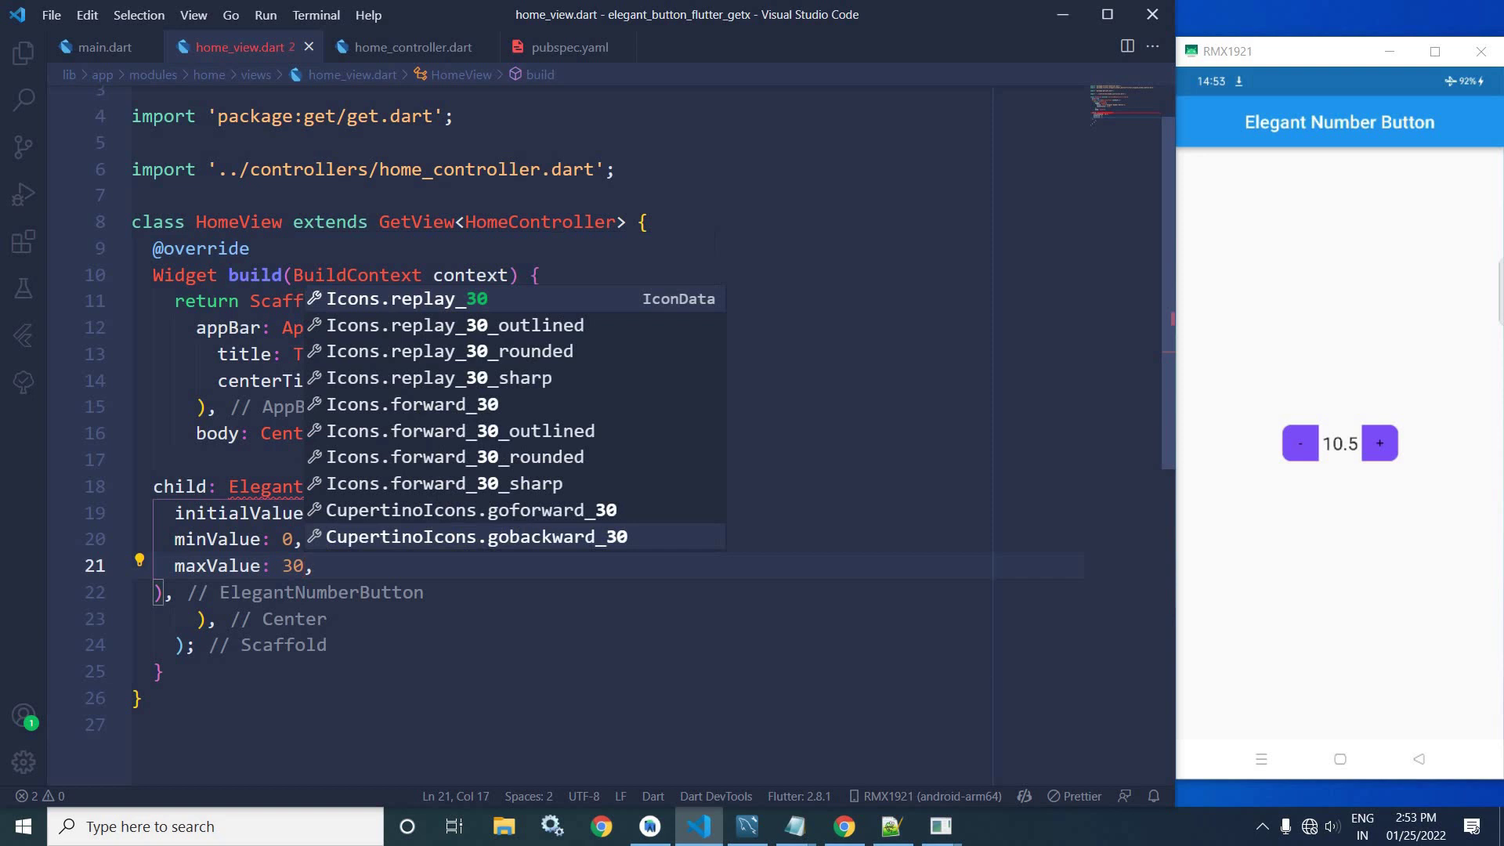
pyautogui.press('Escape')
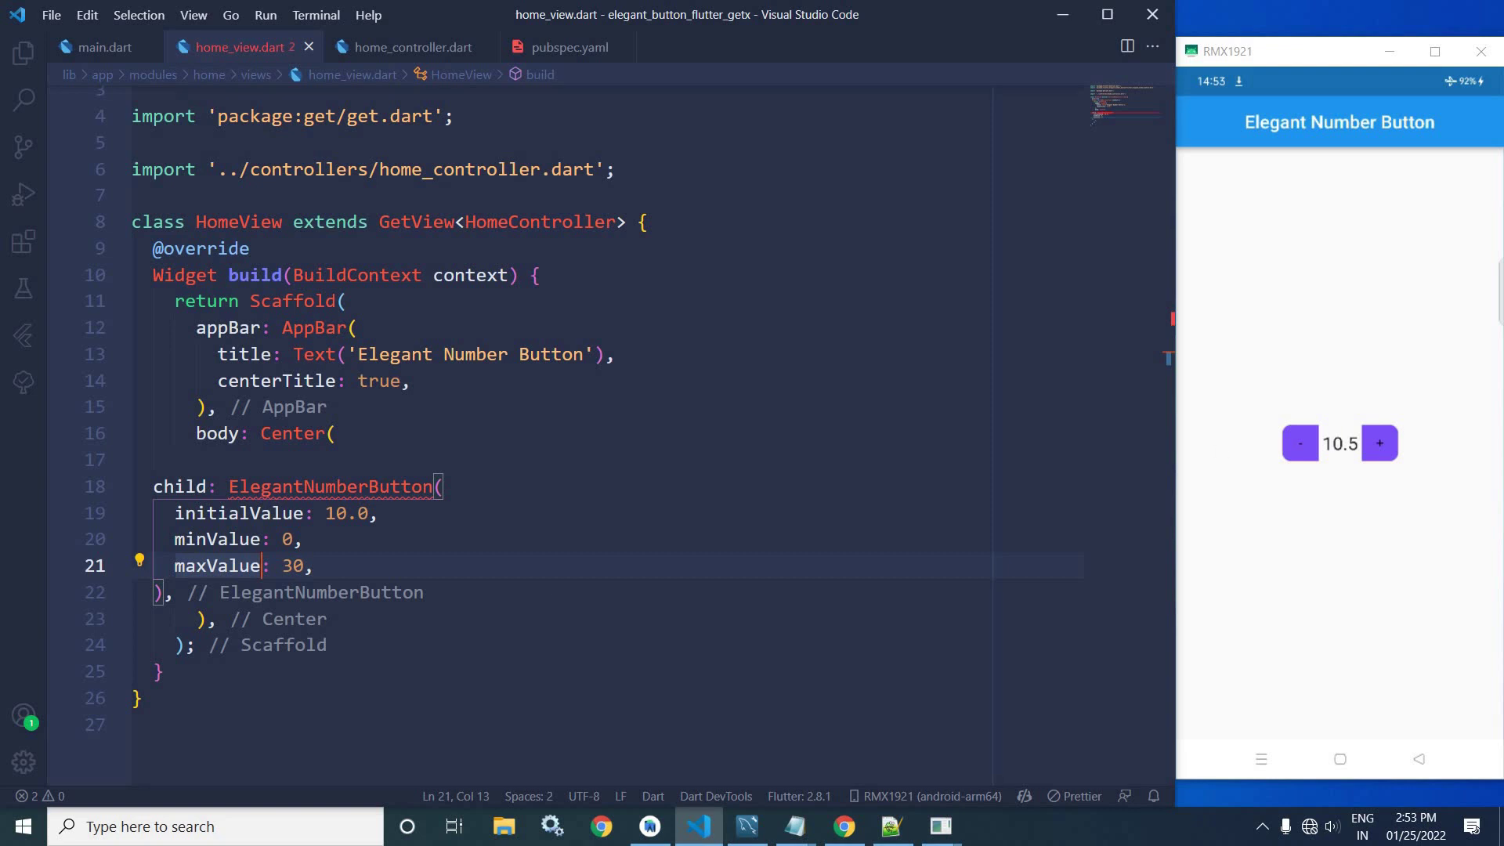
# Step: Add a step of .5 after maxValue
pyautogui.press('End')
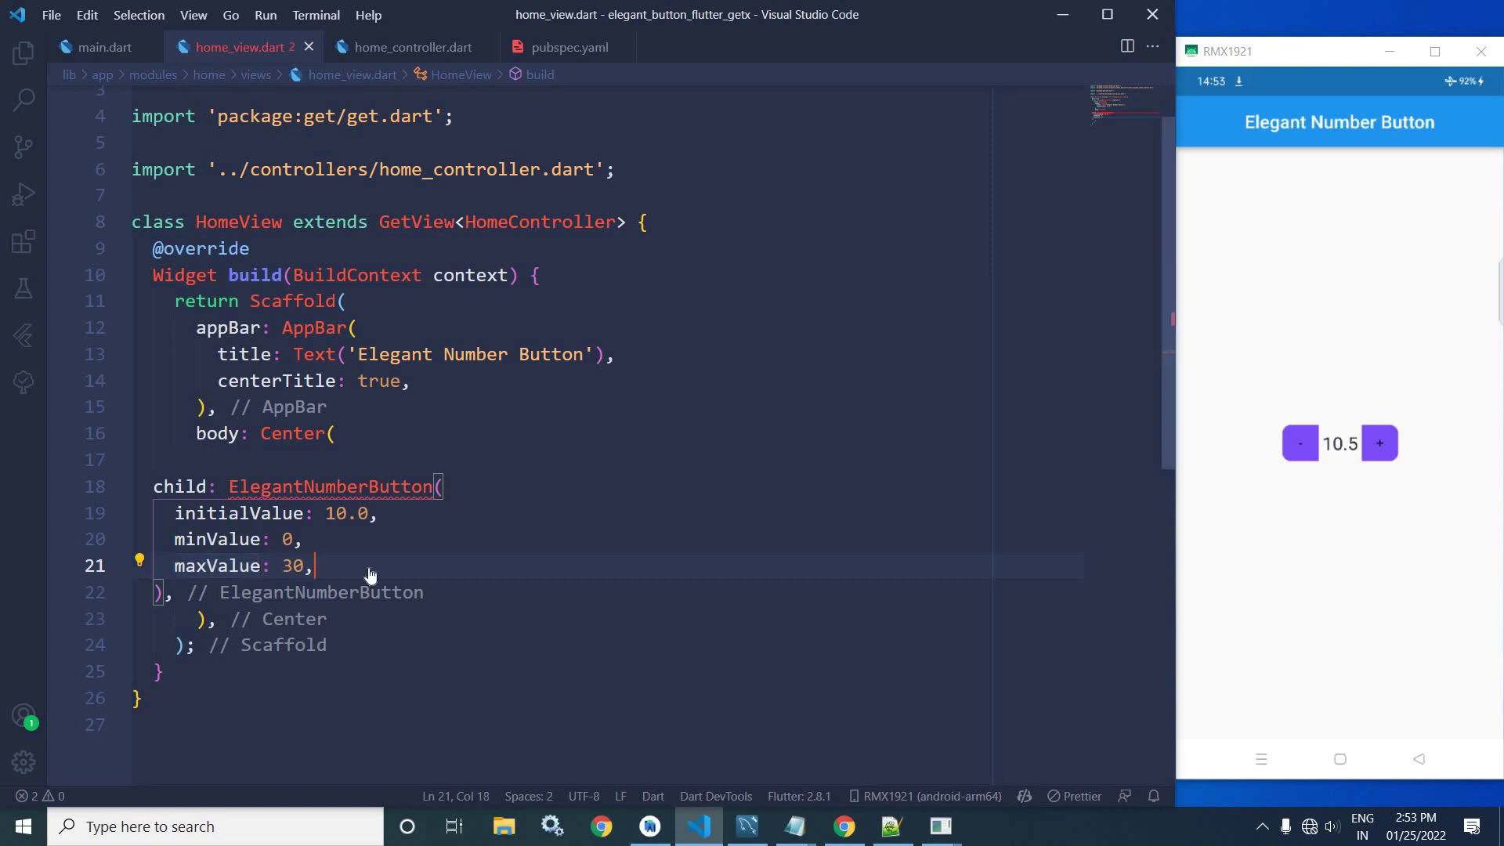
pyautogui.press('Return')
pyautogui.write('st')
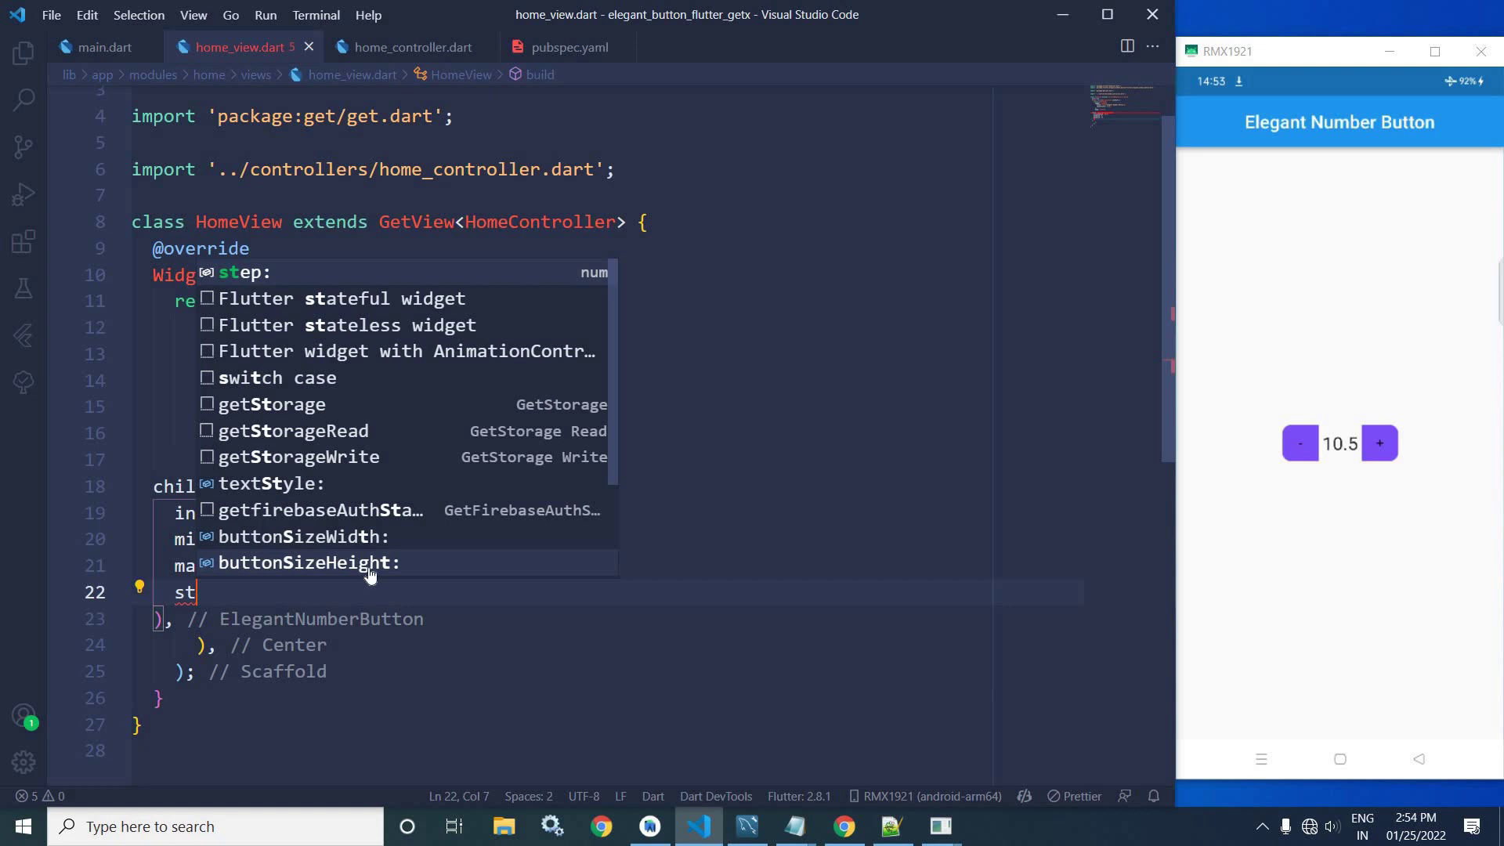
pyautogui.press('Tab')
pyautogui.write(',')
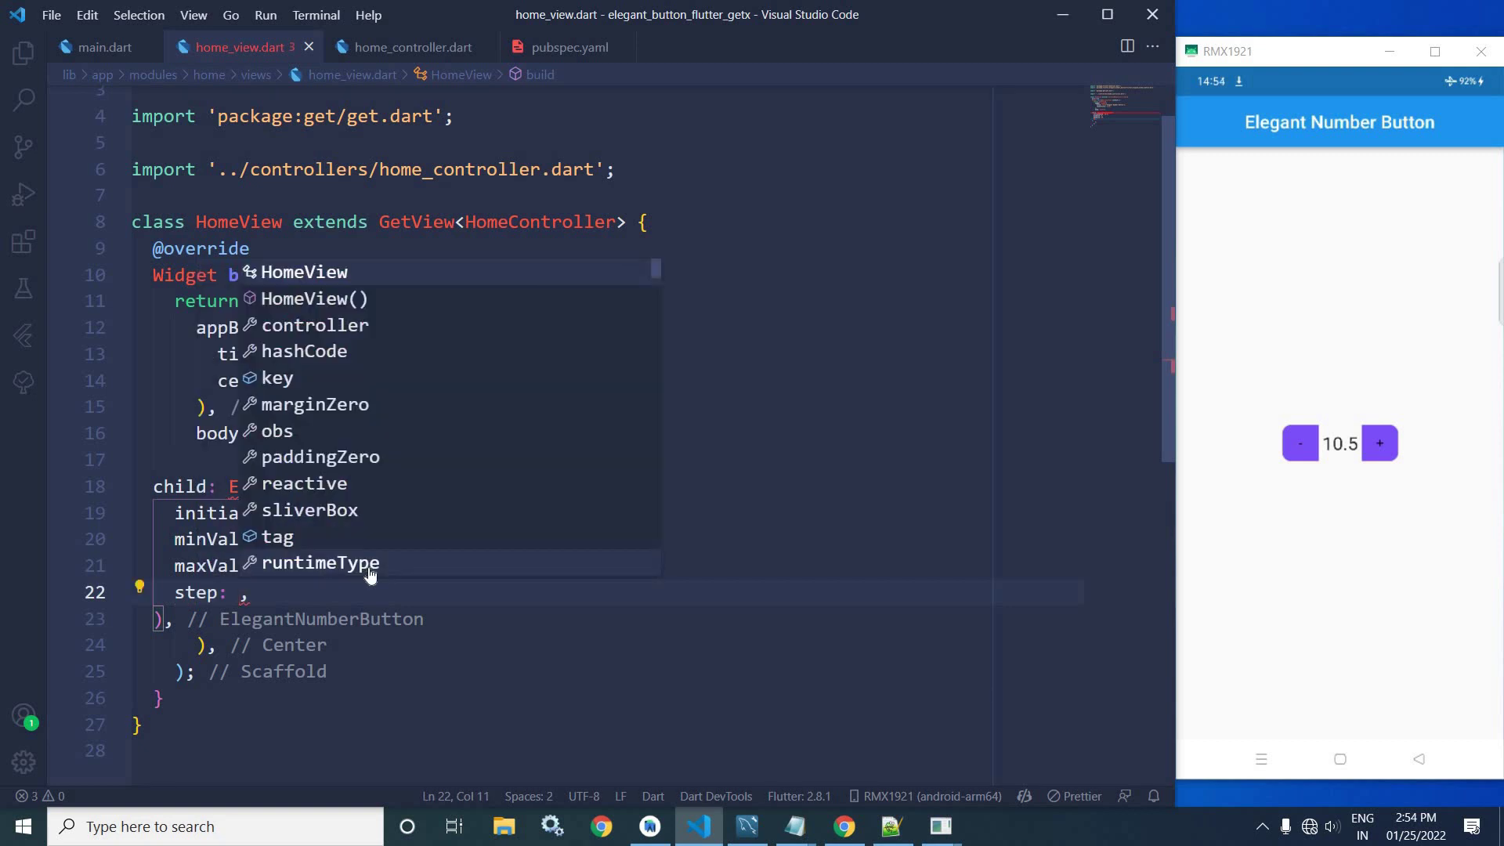
pyautogui.write('.5')
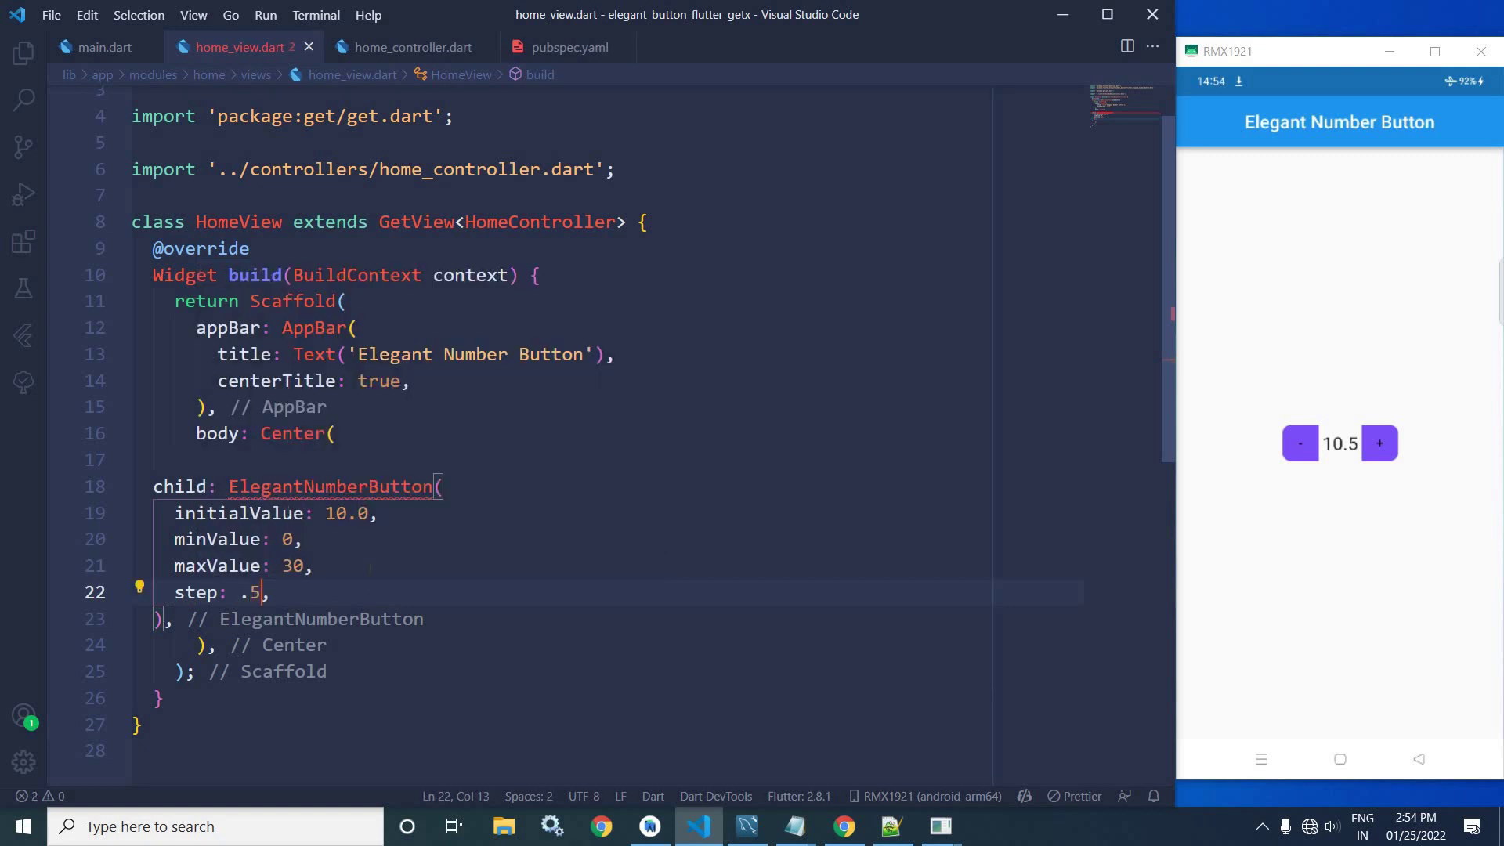
pyautogui.press('End')
# Step: Add decimalPlaces: 1 after the step argument
pyautogui.press('Return')
pyautogui.write('de')
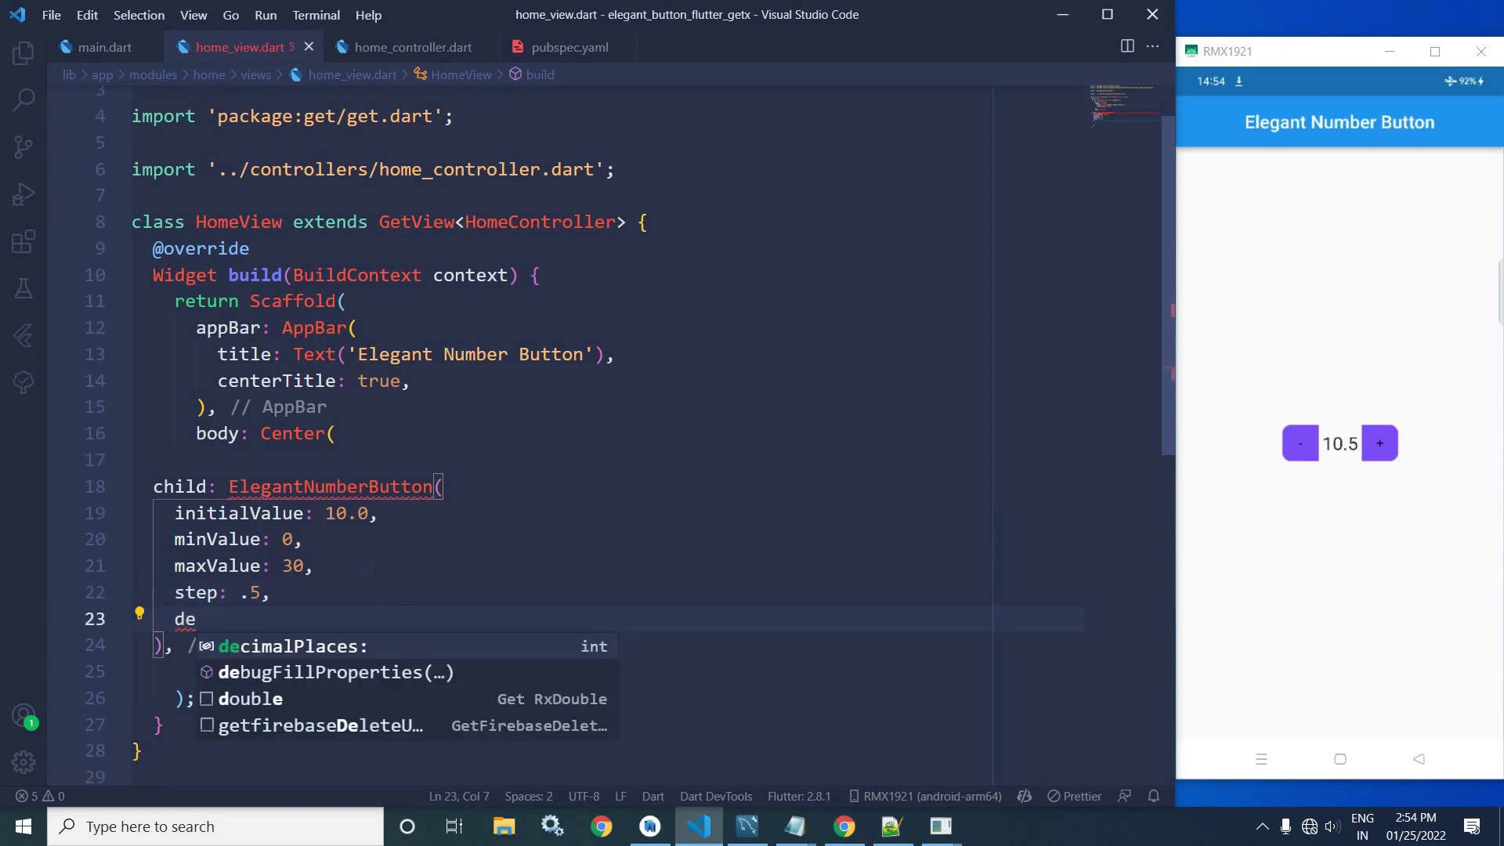
pyautogui.press('Tab')
pyautogui.hotkey('ctrl', 'space')
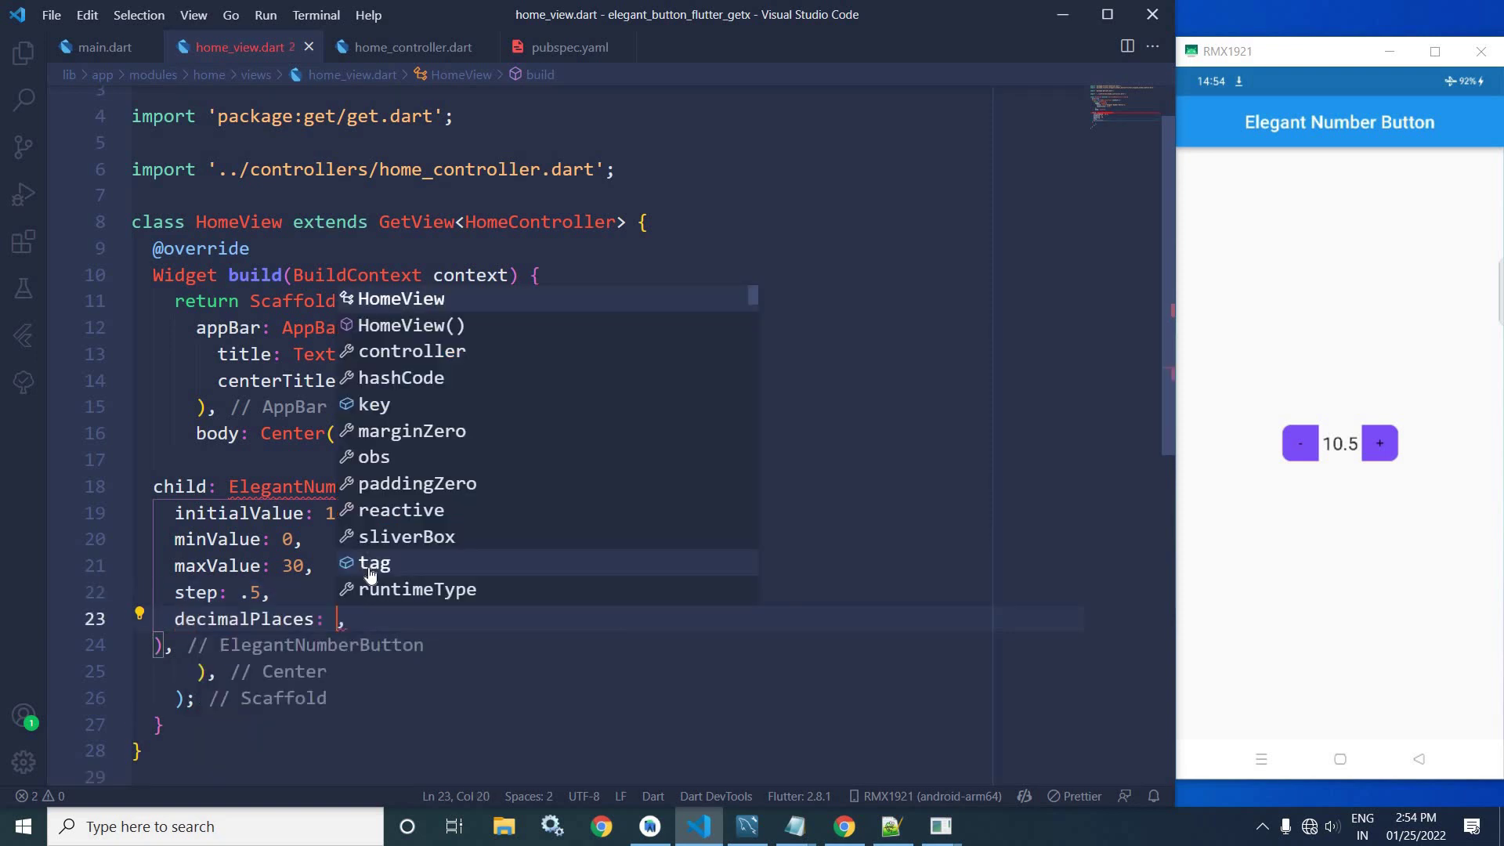
pyautogui.write('1')
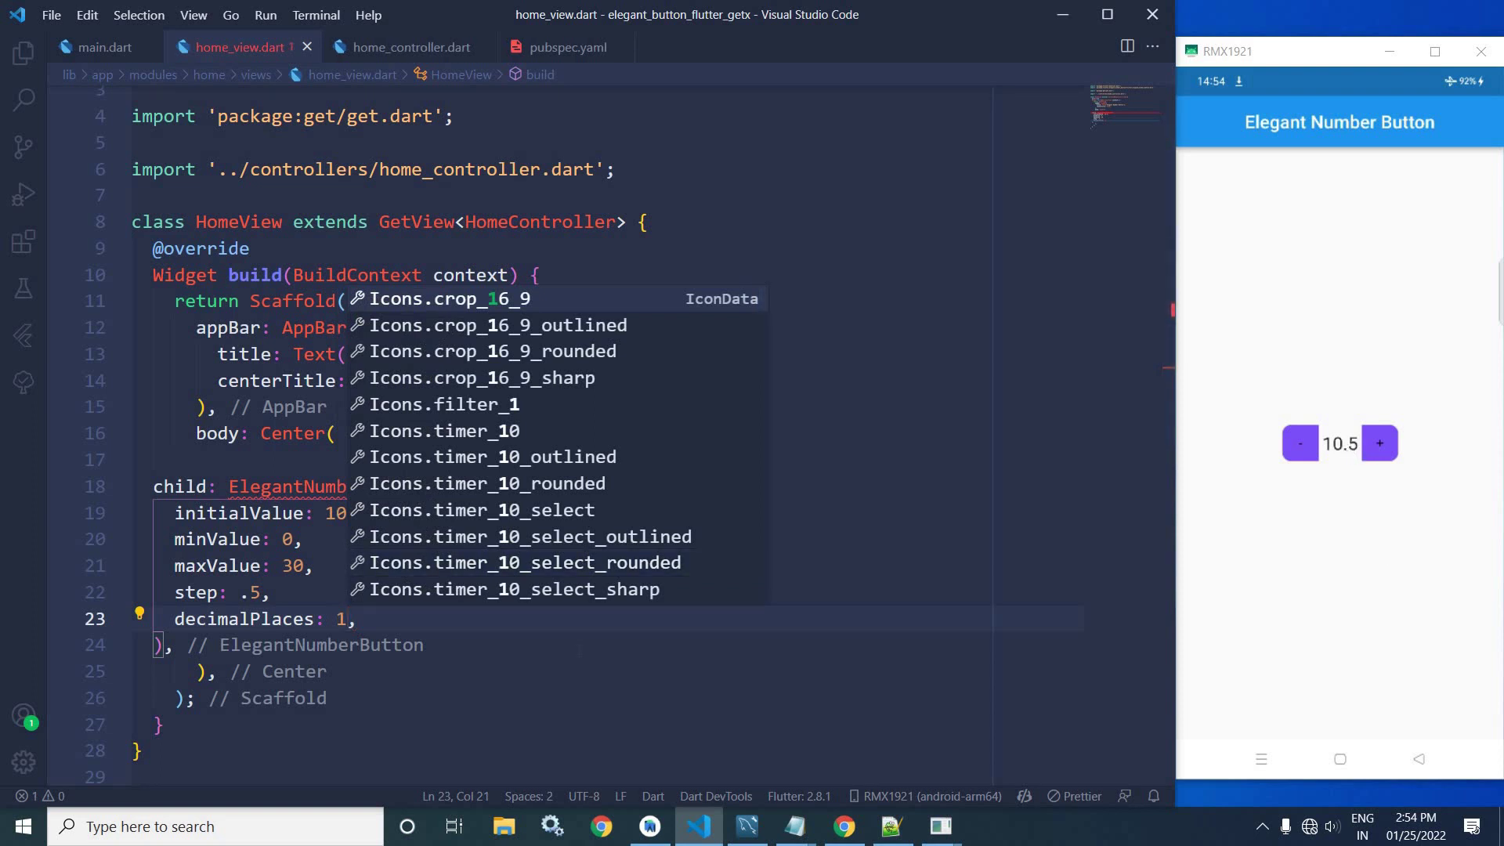
pyautogui.press('Escape')
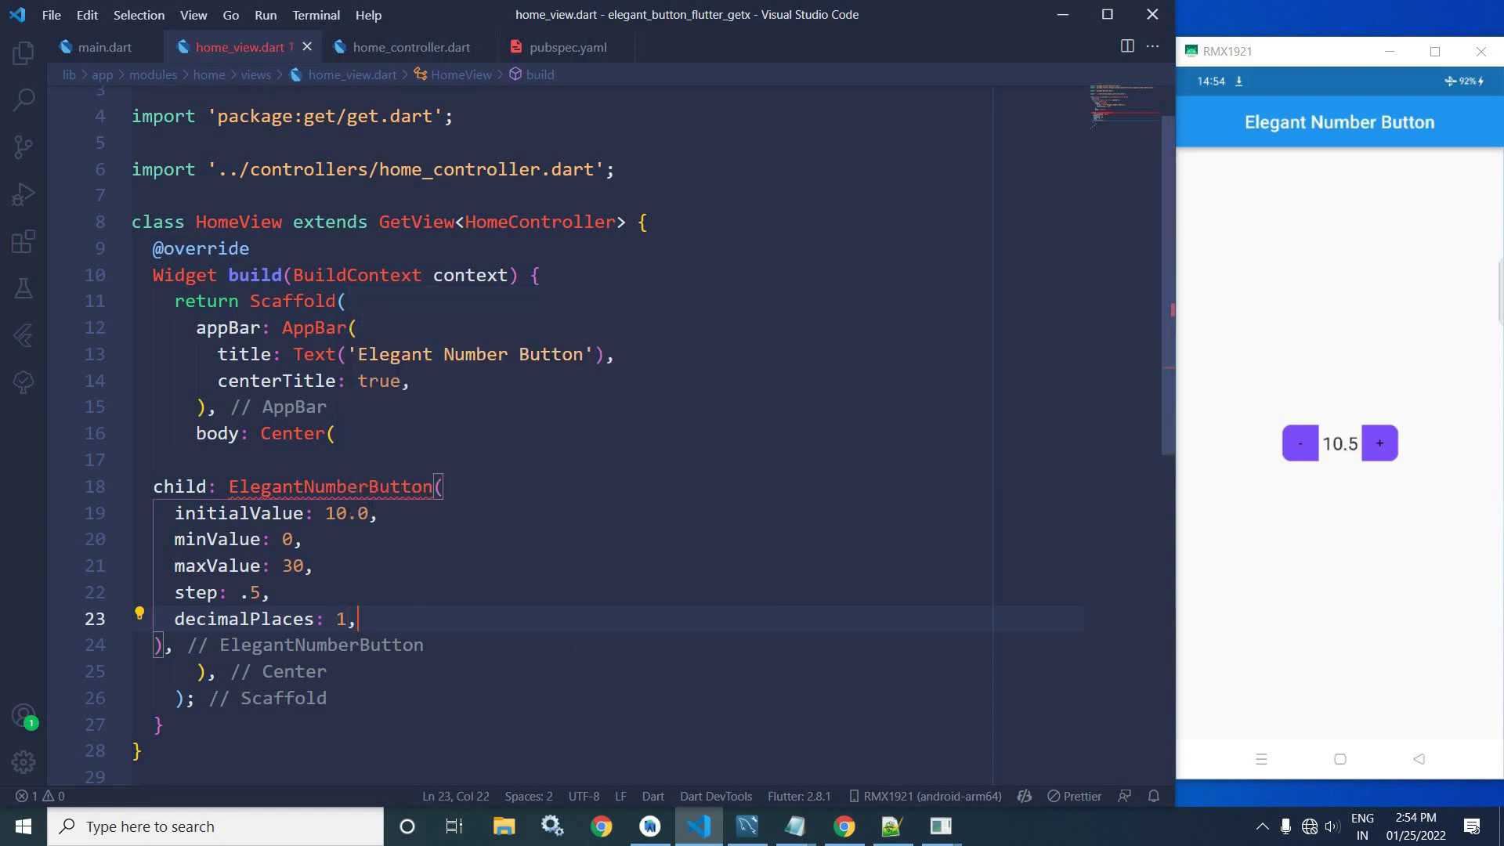
pyautogui.press('End')
# Step: Add an empty onChanged: (value){ } handler on the next line
pyautogui.press('Return')
pyautogui.write('on')
pyautogui.press('Tab')
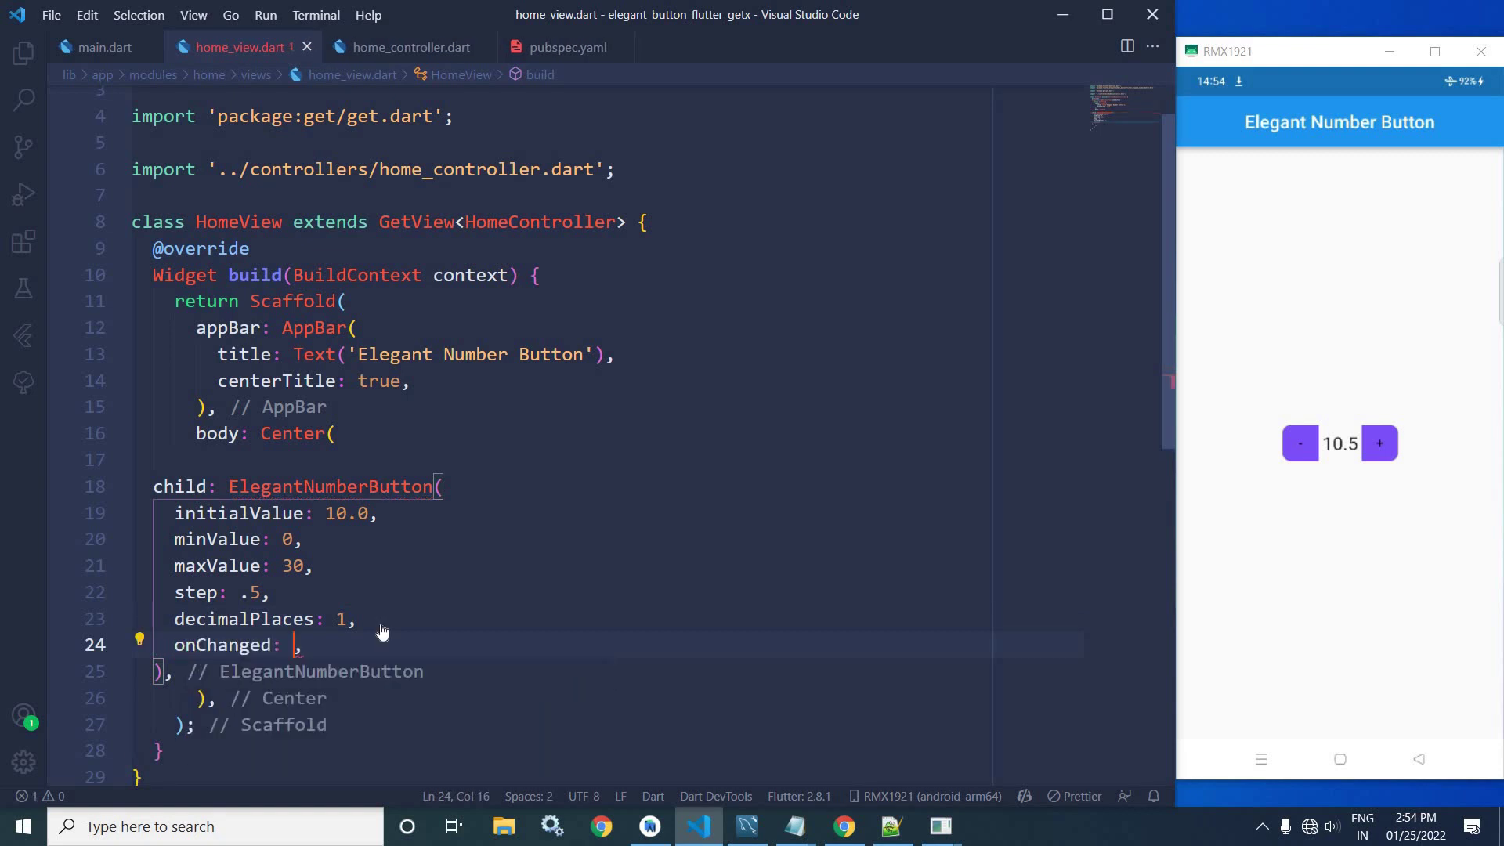
pyautogui.write('(v')
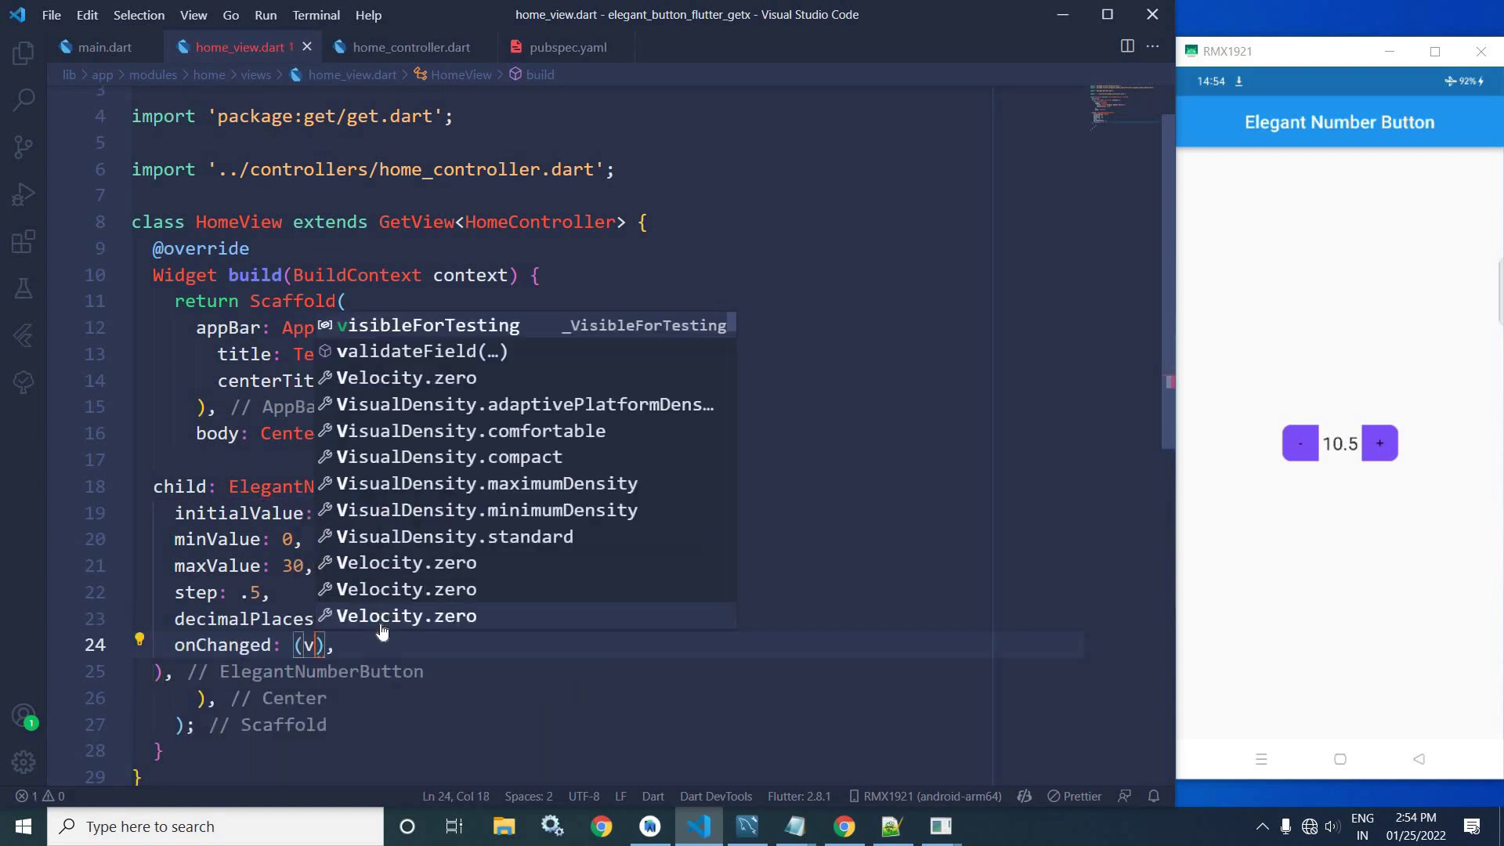
pyautogui.write('al')
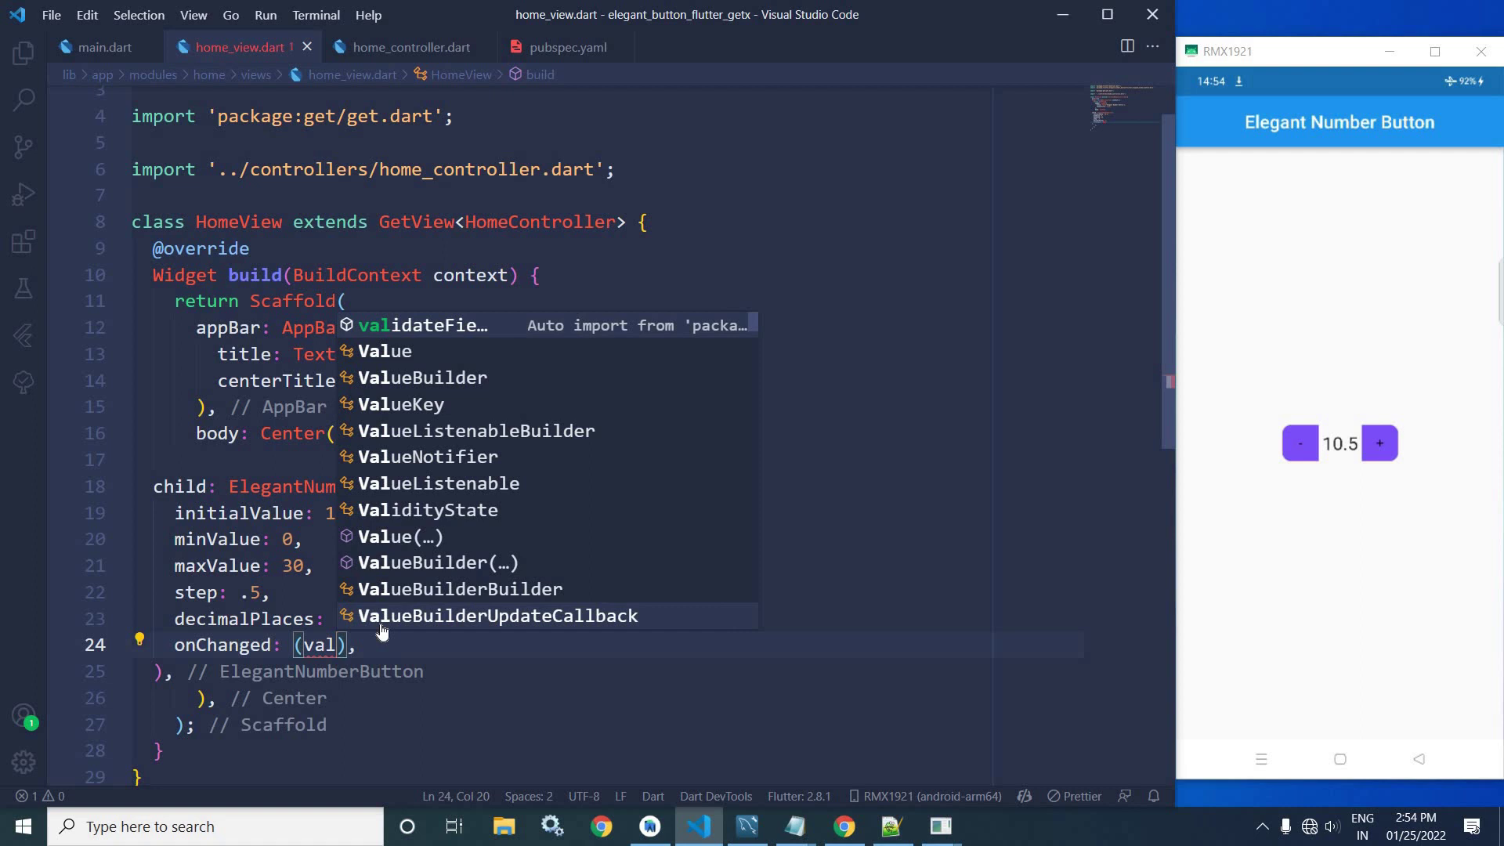
pyautogui.write('ue)')
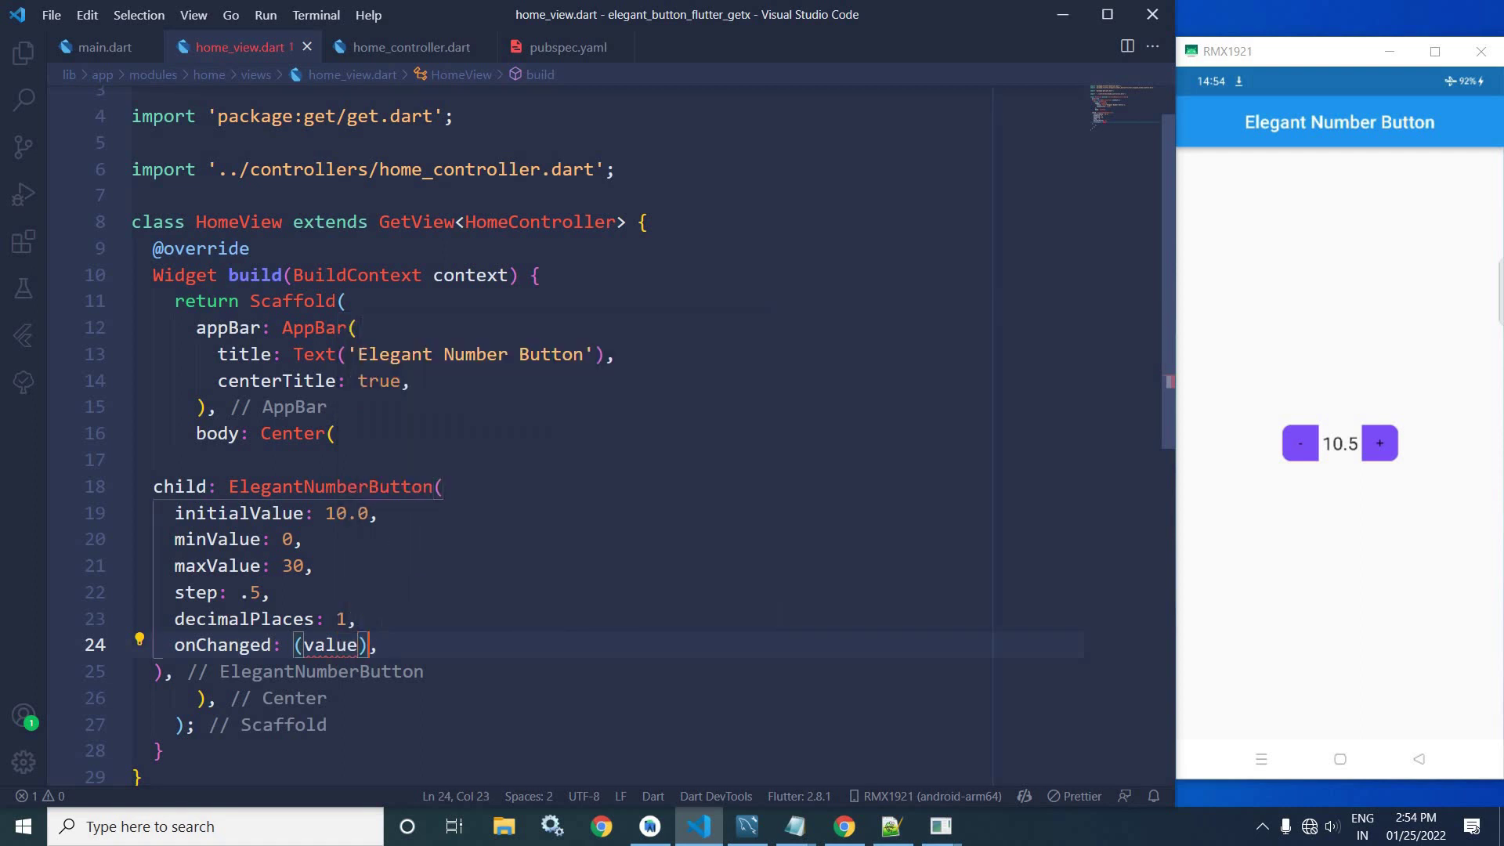
pyautogui.write('{')
pyautogui.press('Return')
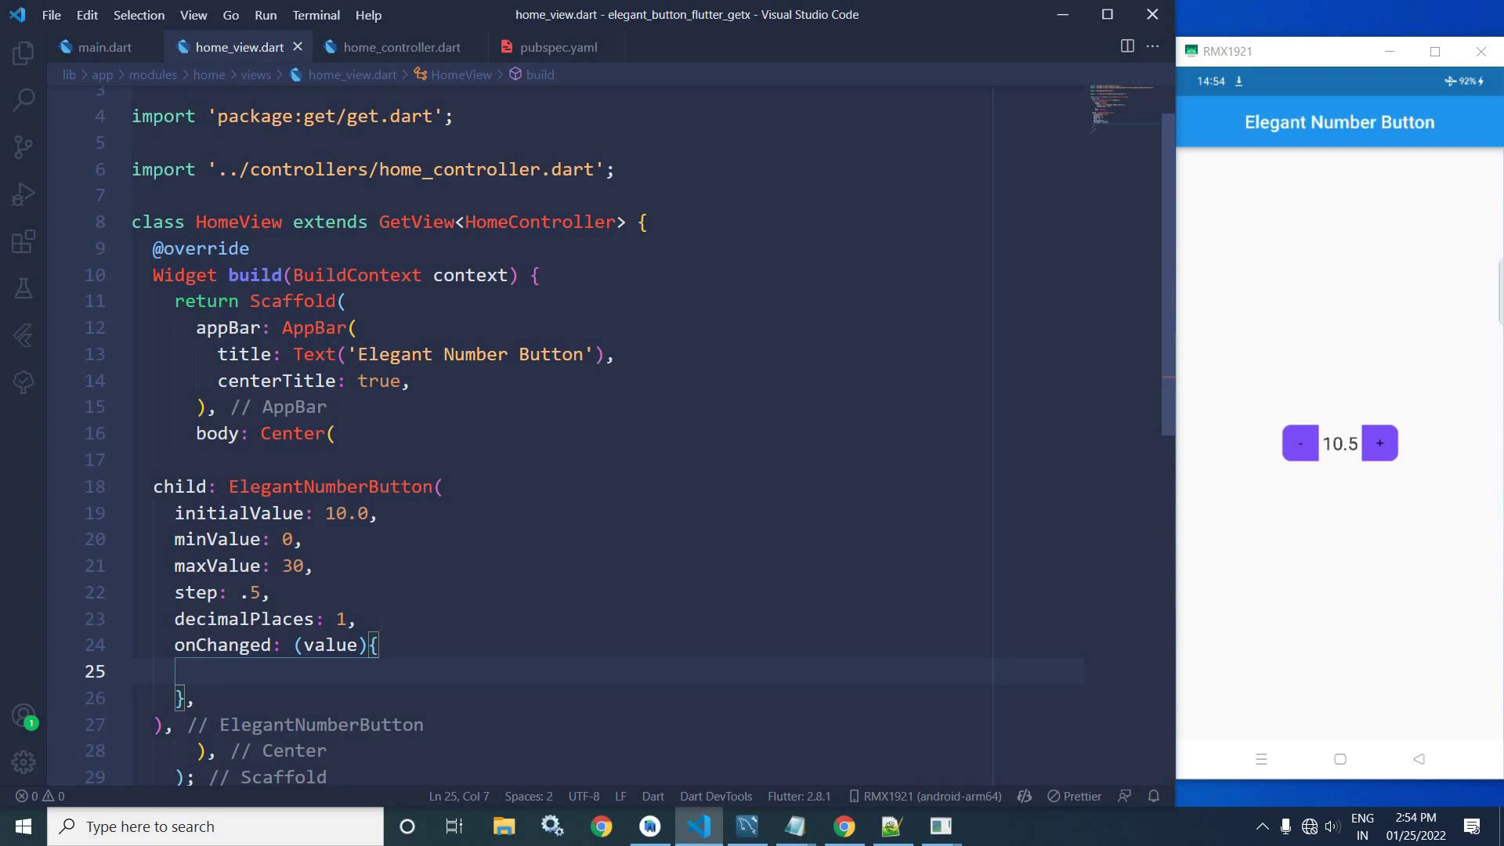
pyautogui.scroll(-1, 587, 470)
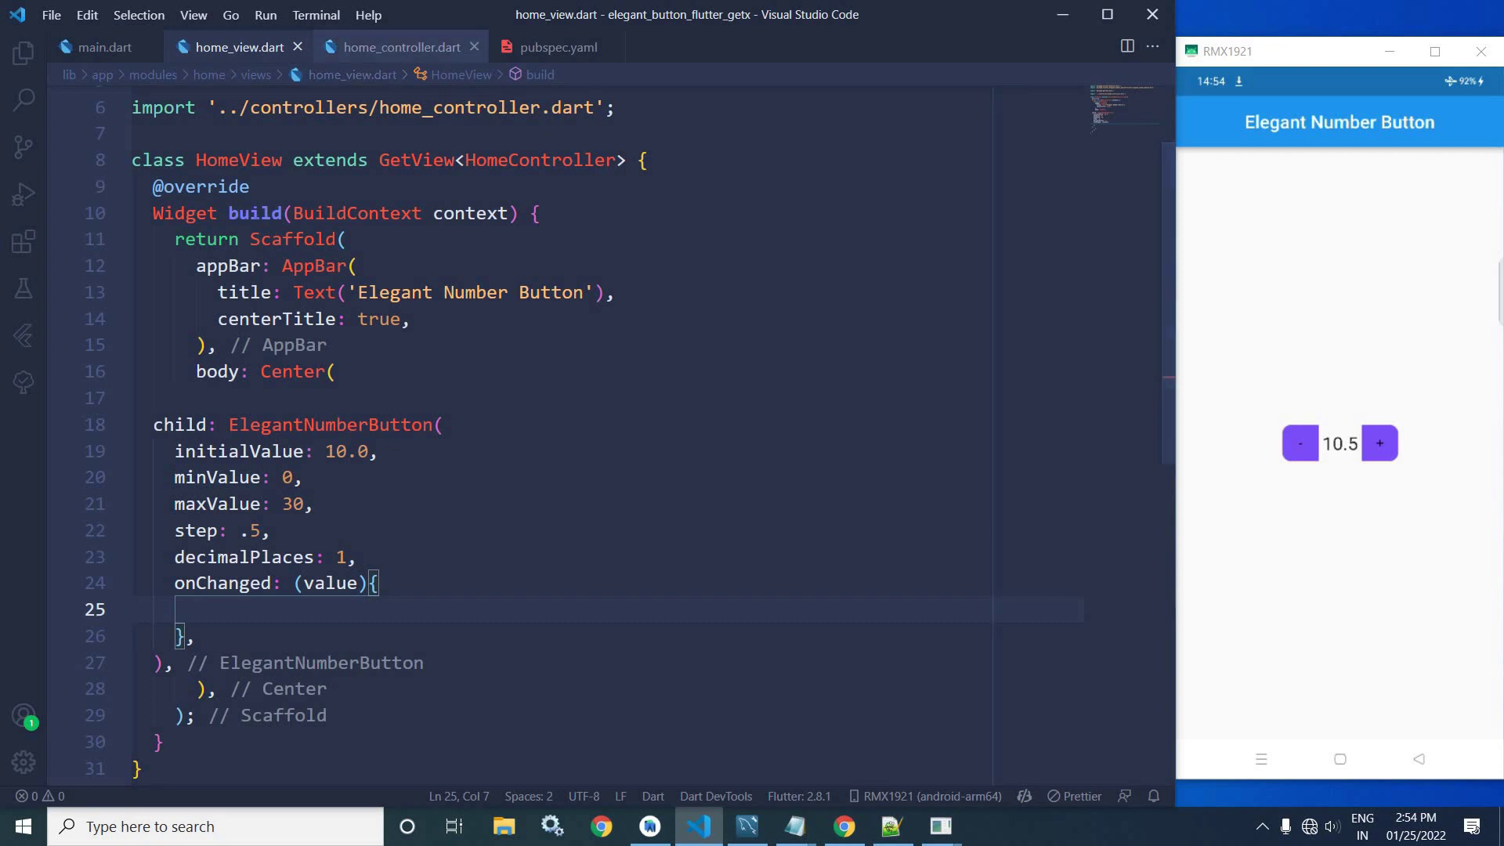
# Step: In home_controller.dart, declare RxNum defualtValue = RxNum(10) inside HomeController
pyautogui.click(401, 47)
pyautogui.press('Up')
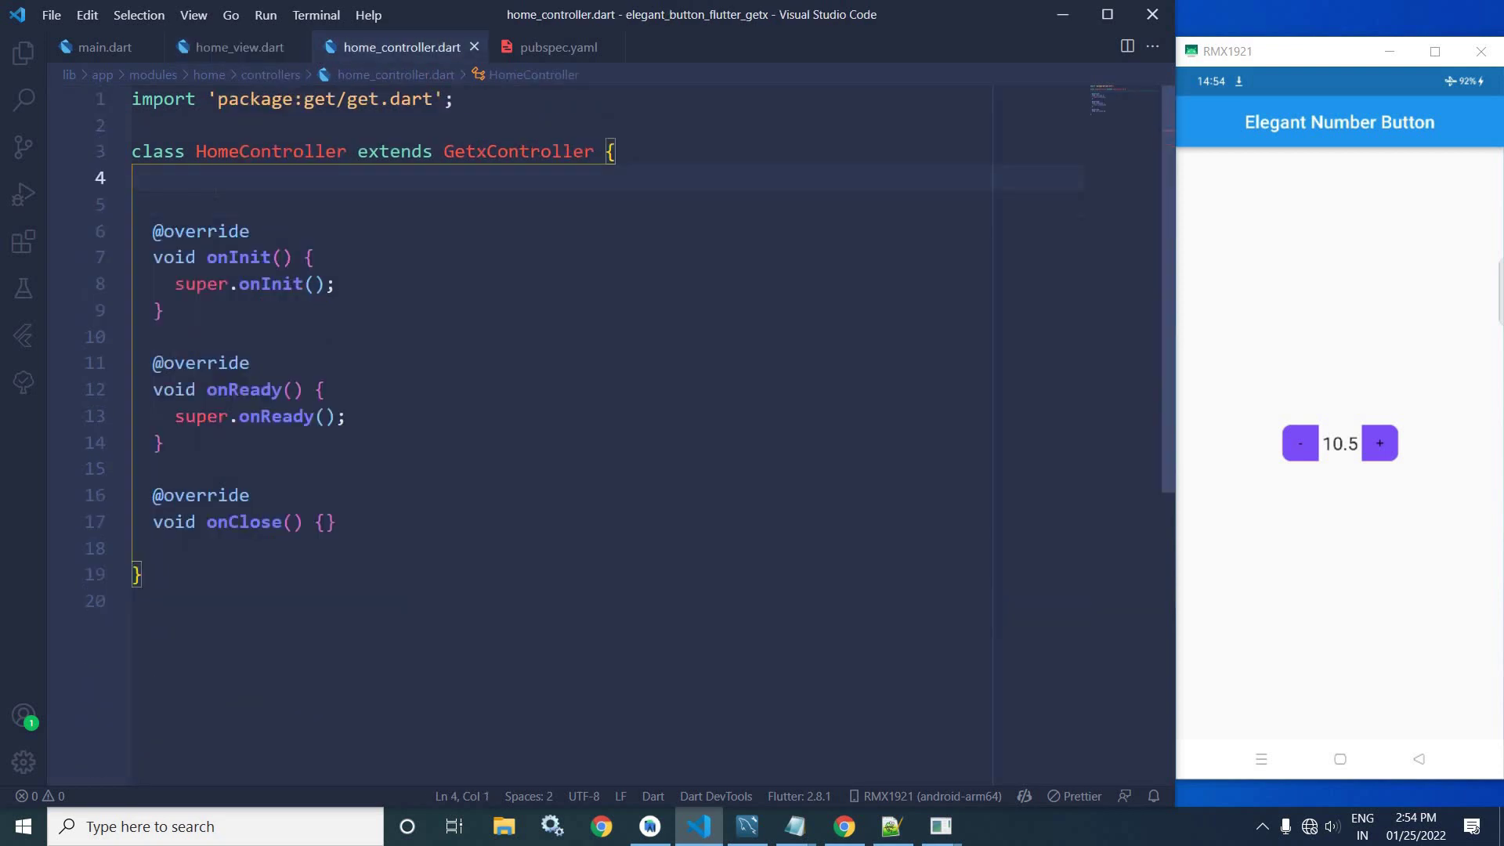
pyautogui.write('RxNum')
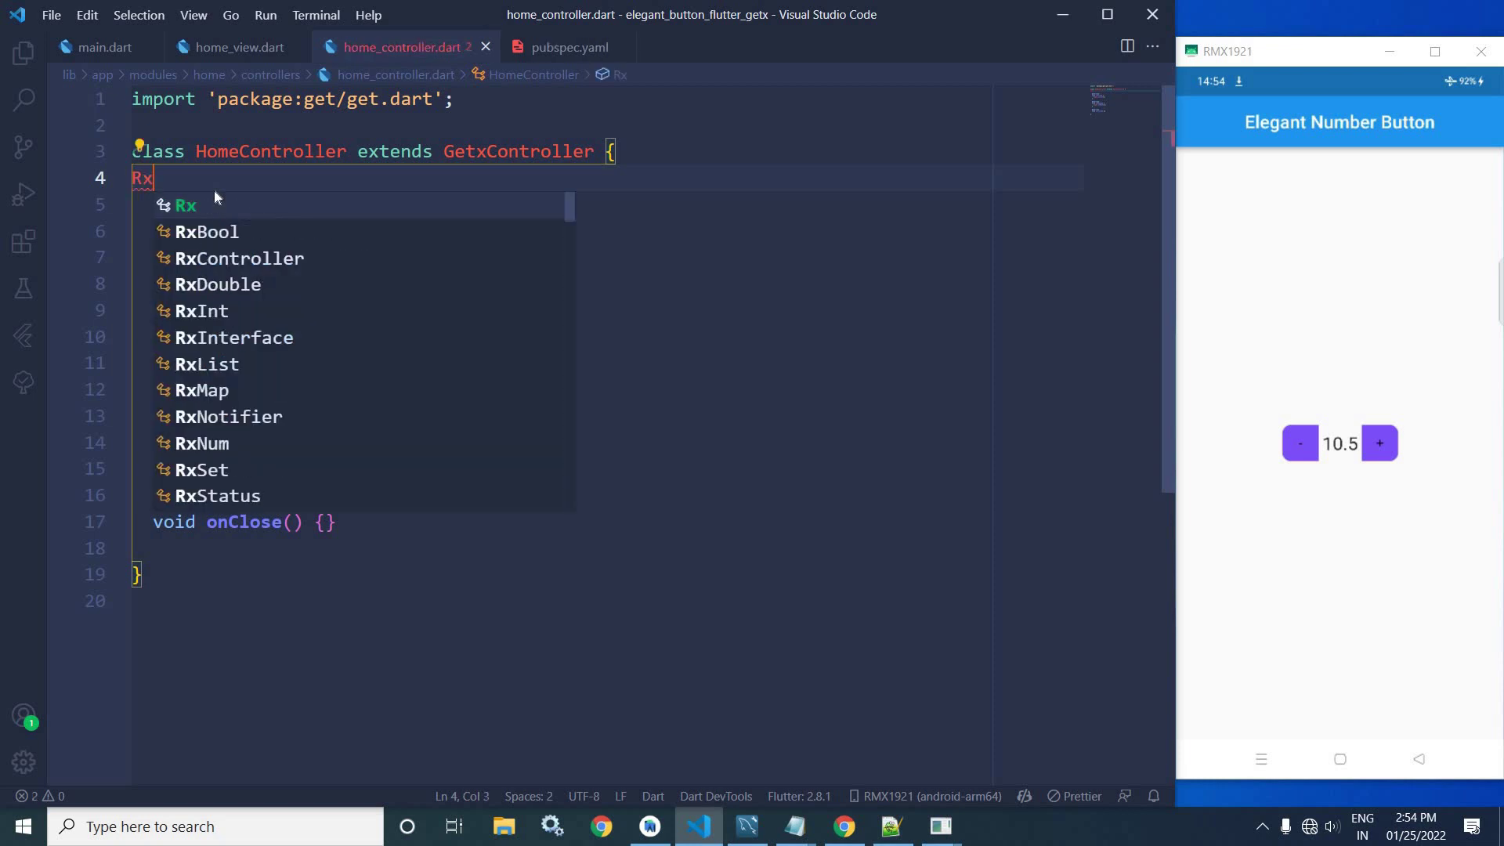
pyautogui.press('Escape')
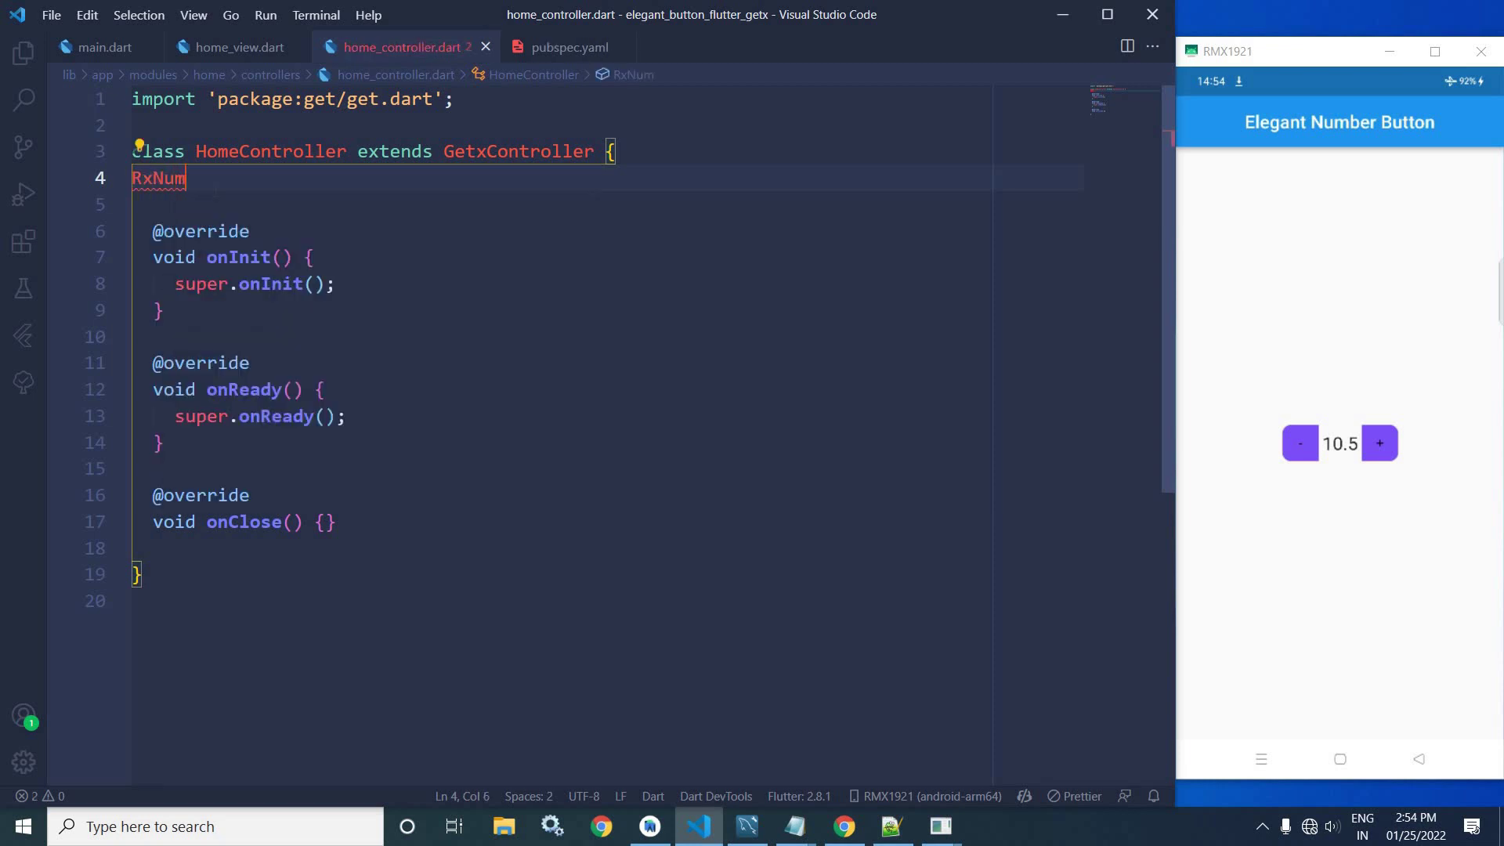
pyautogui.write(' def')
pyautogui.write('ualtVali')
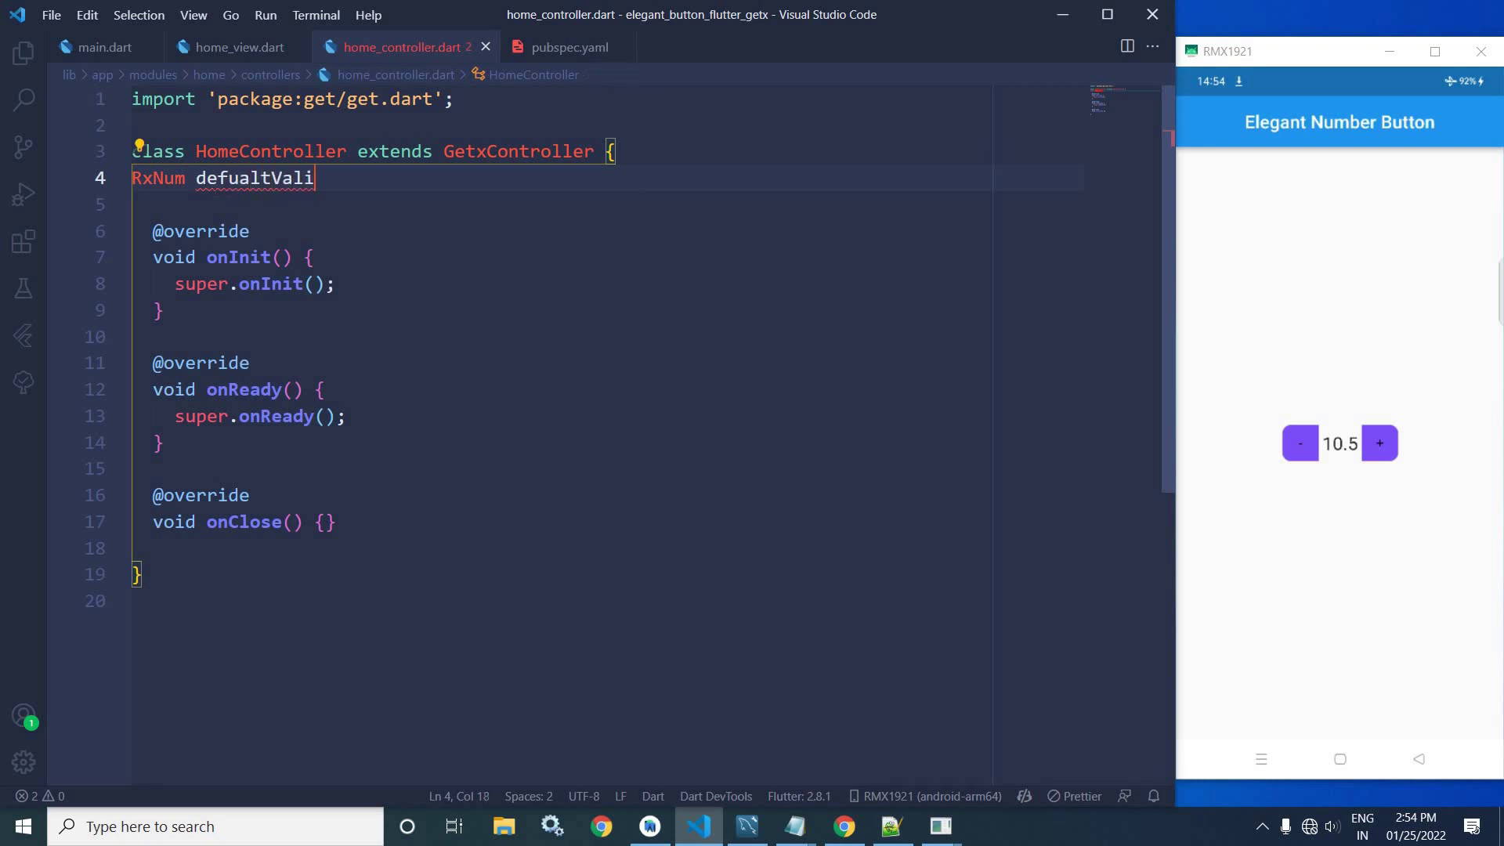
pyautogui.press('BackSpace')
pyautogui.write('ue')
pyautogui.write('=Rx')
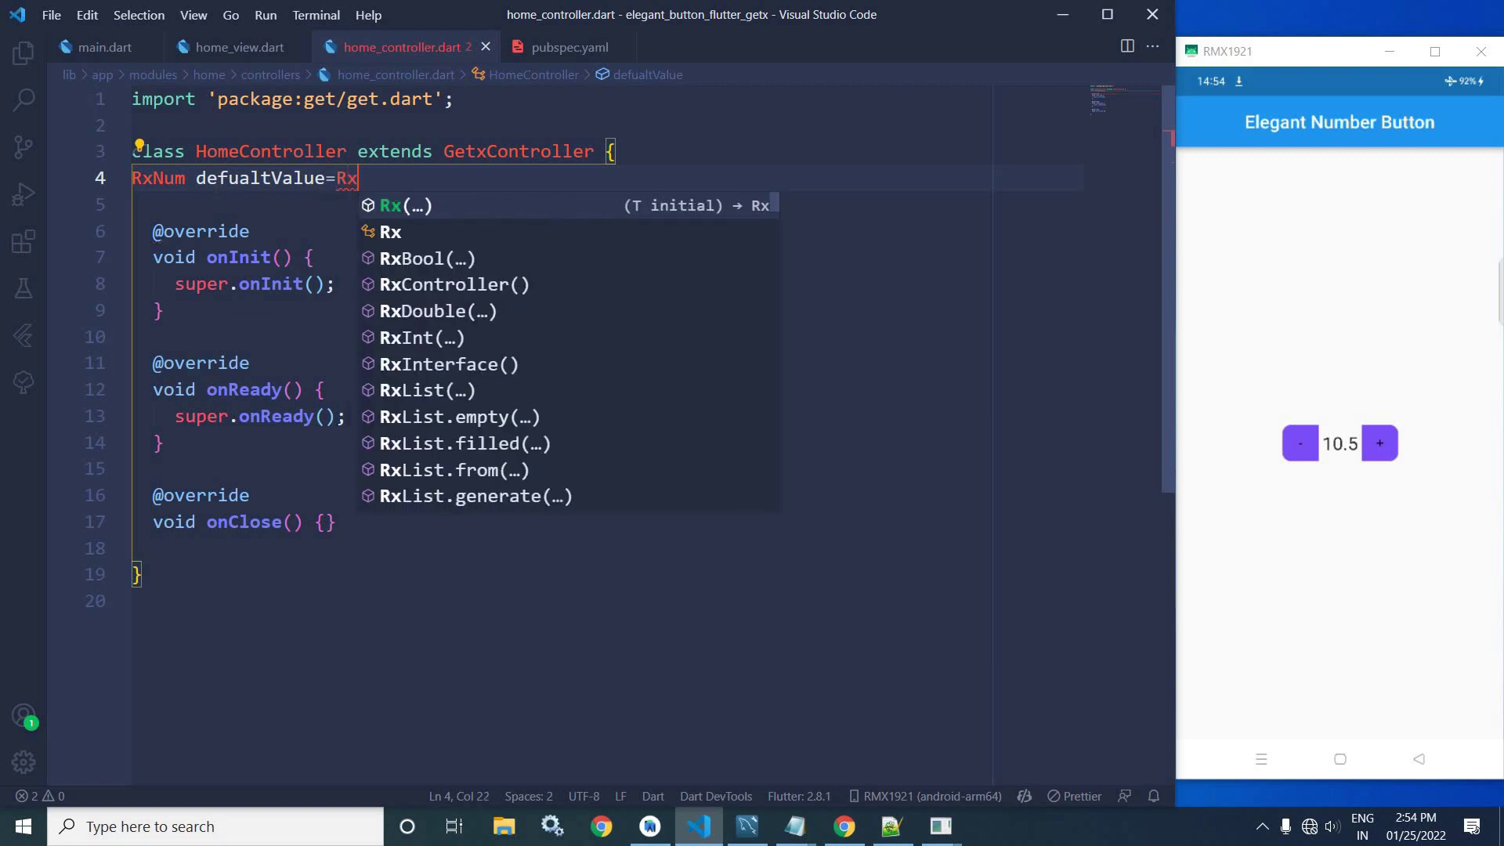
pyautogui.write('n(')
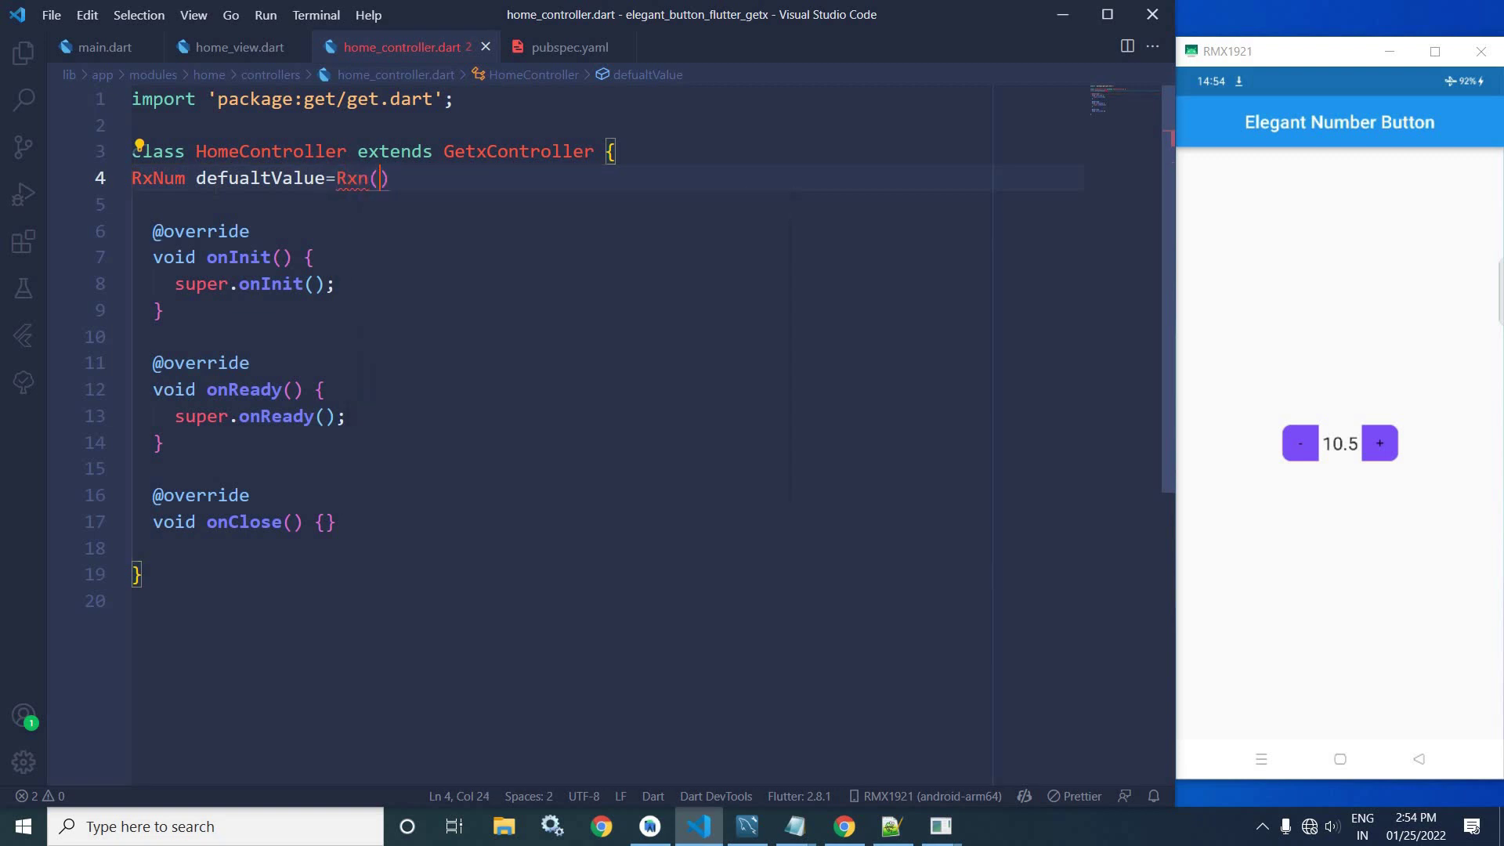
pyautogui.press('BackSpace')
pyautogui.press('BackSpace')
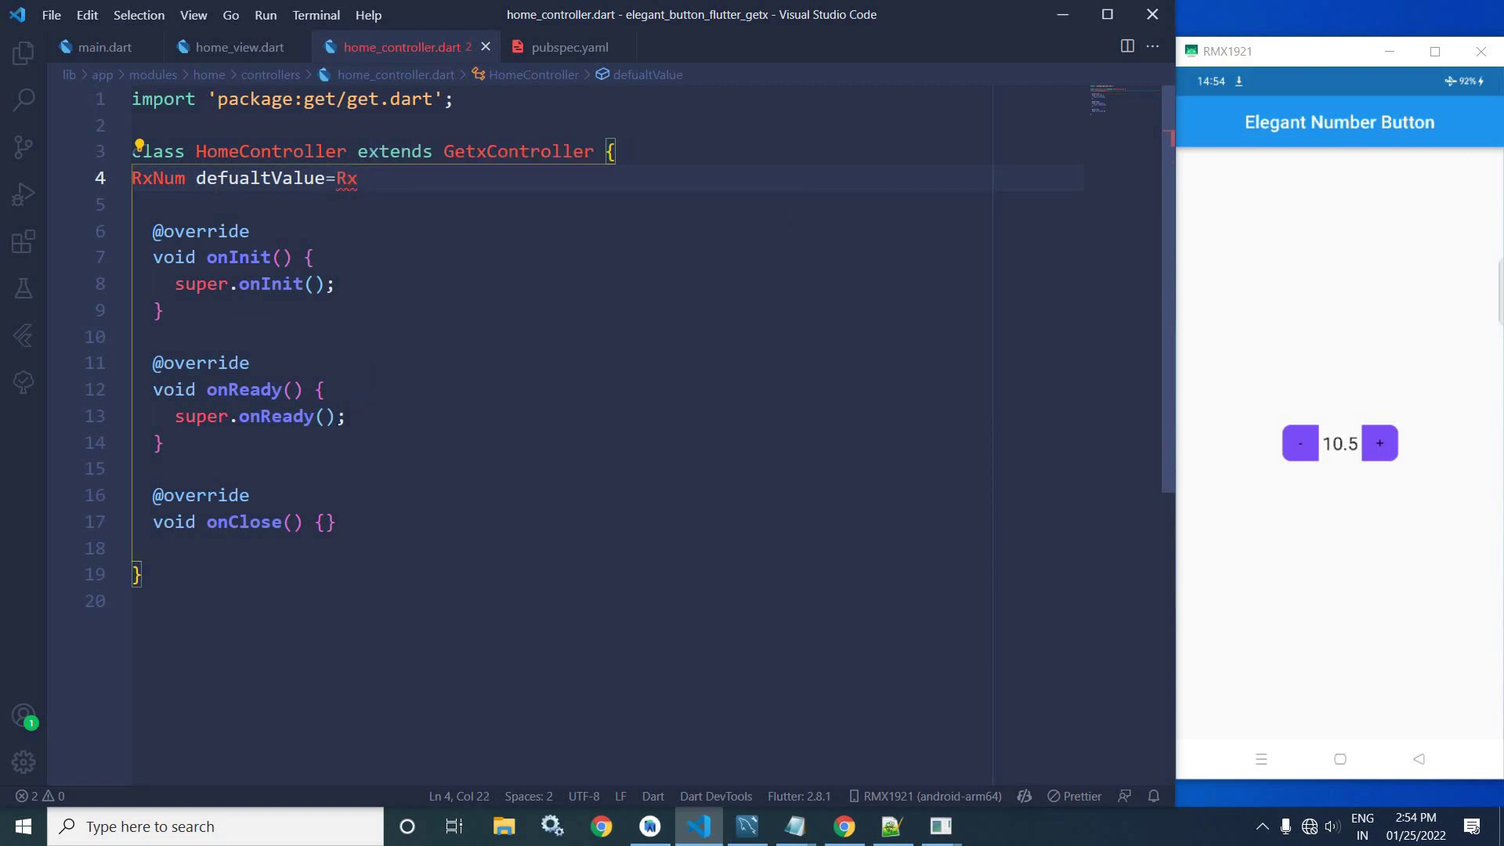
pyautogui.write('Num')
pyautogui.press('Return')
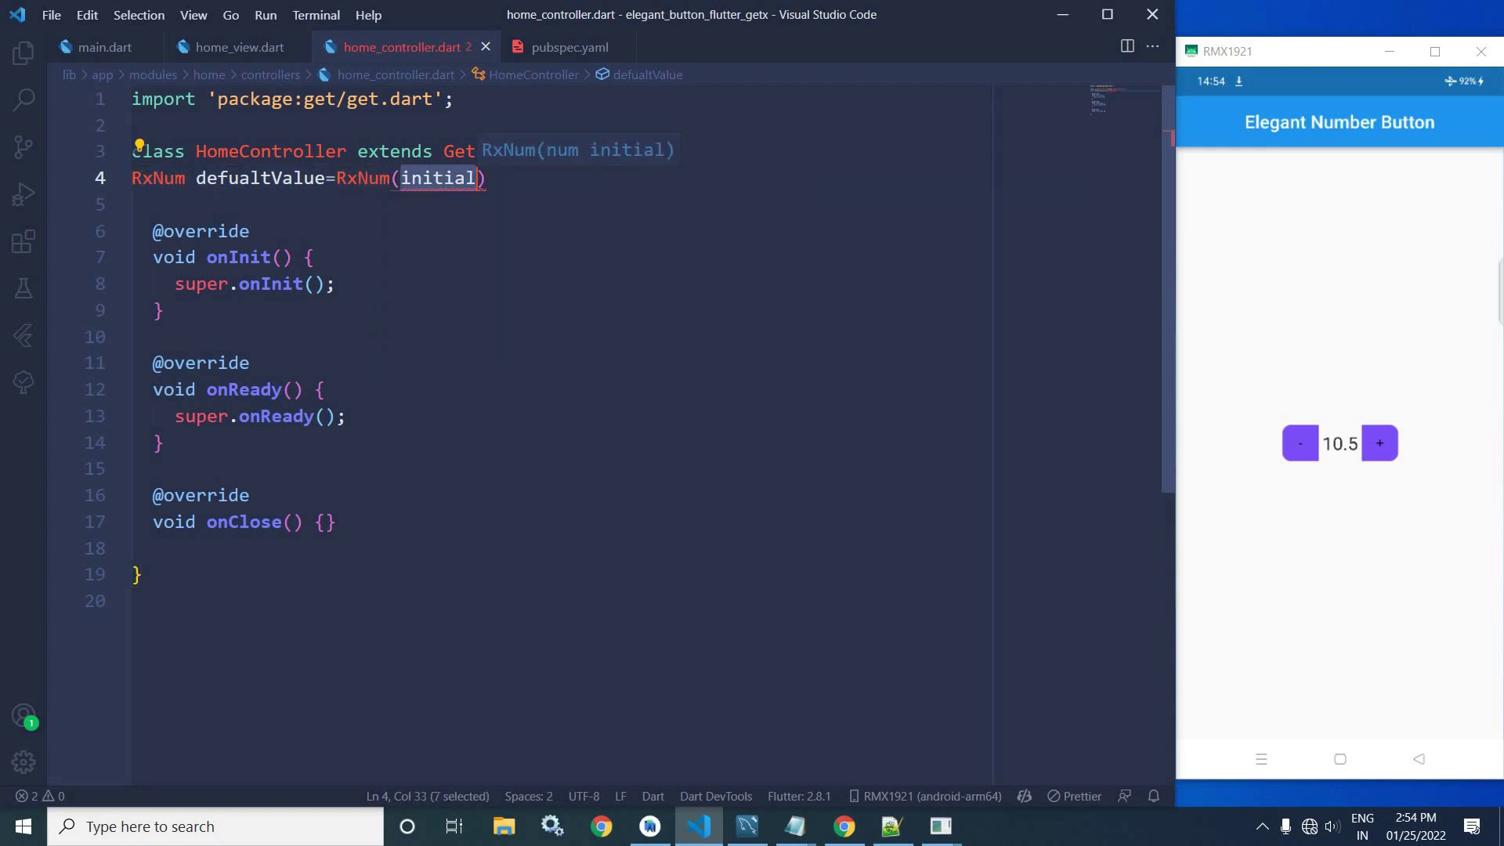
pyautogui.press('BackSpace')
pyautogui.write('10)')
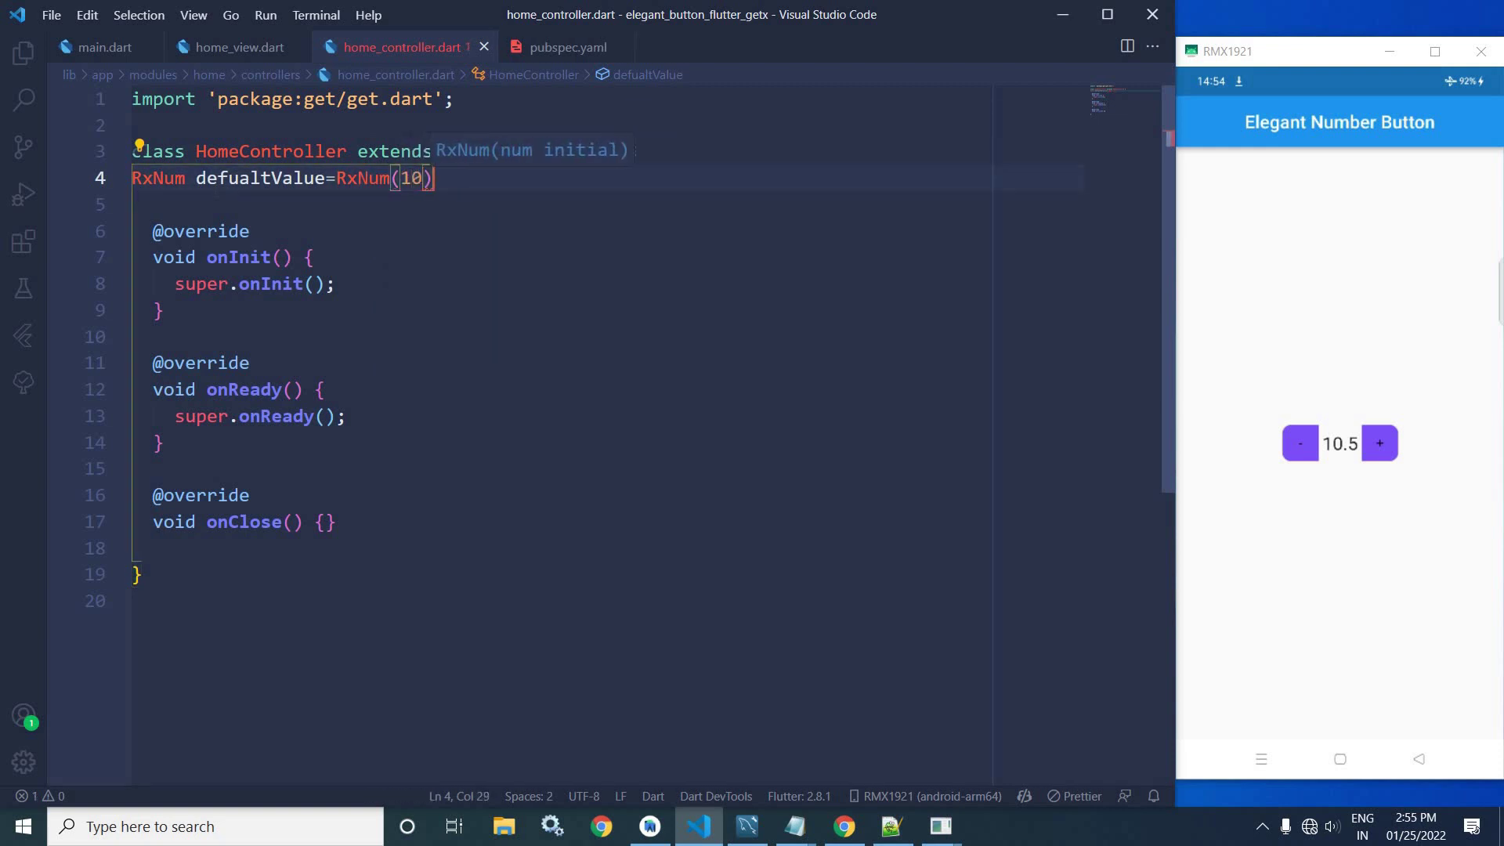
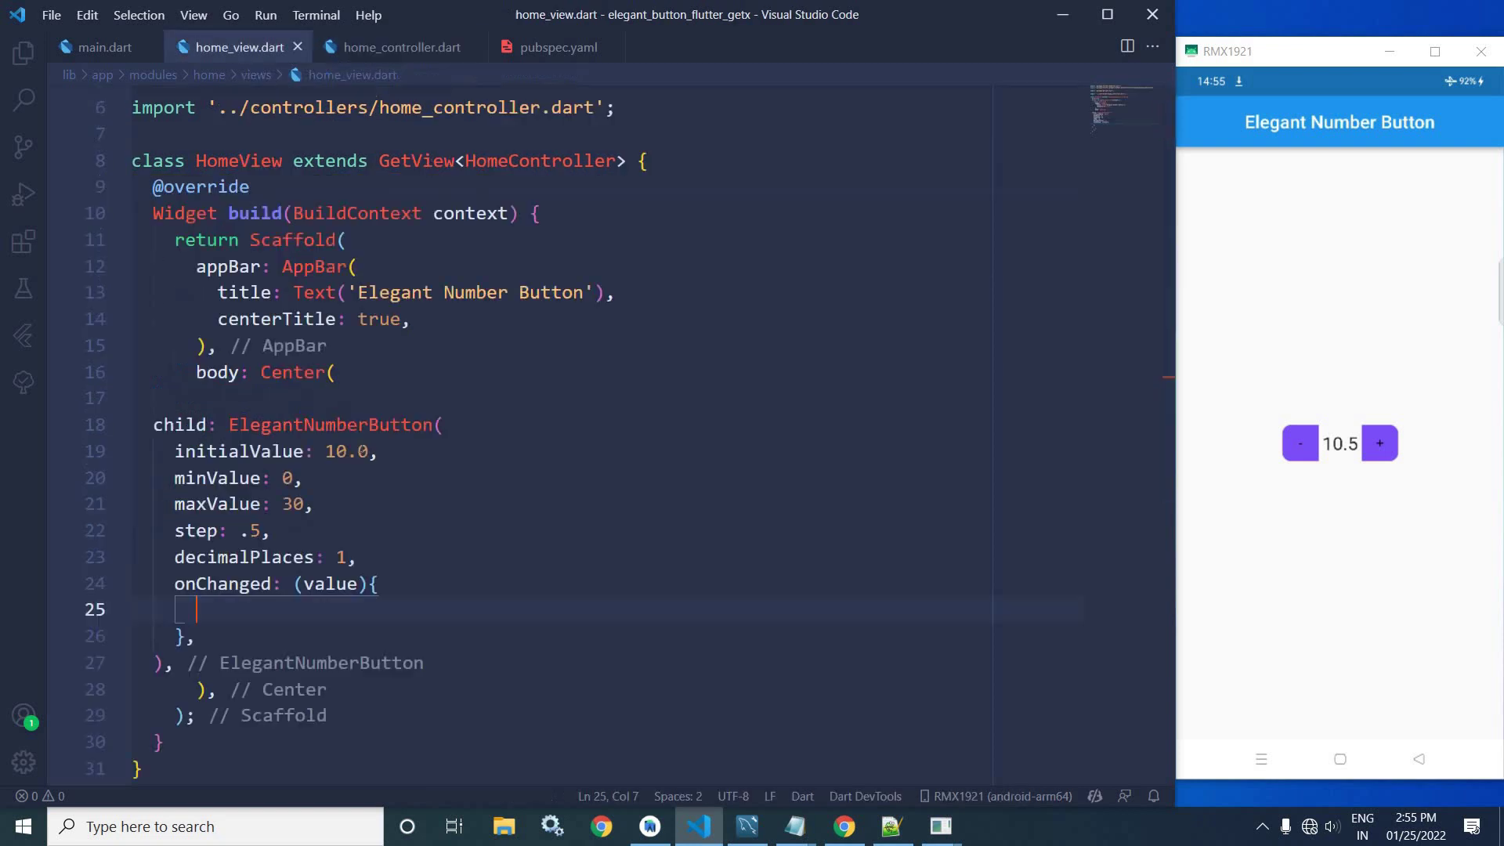
# Step: Change the controller's defualtValue to RxNum(10.0), save, and return to home_view.dart
pyautogui.click(364, 450)
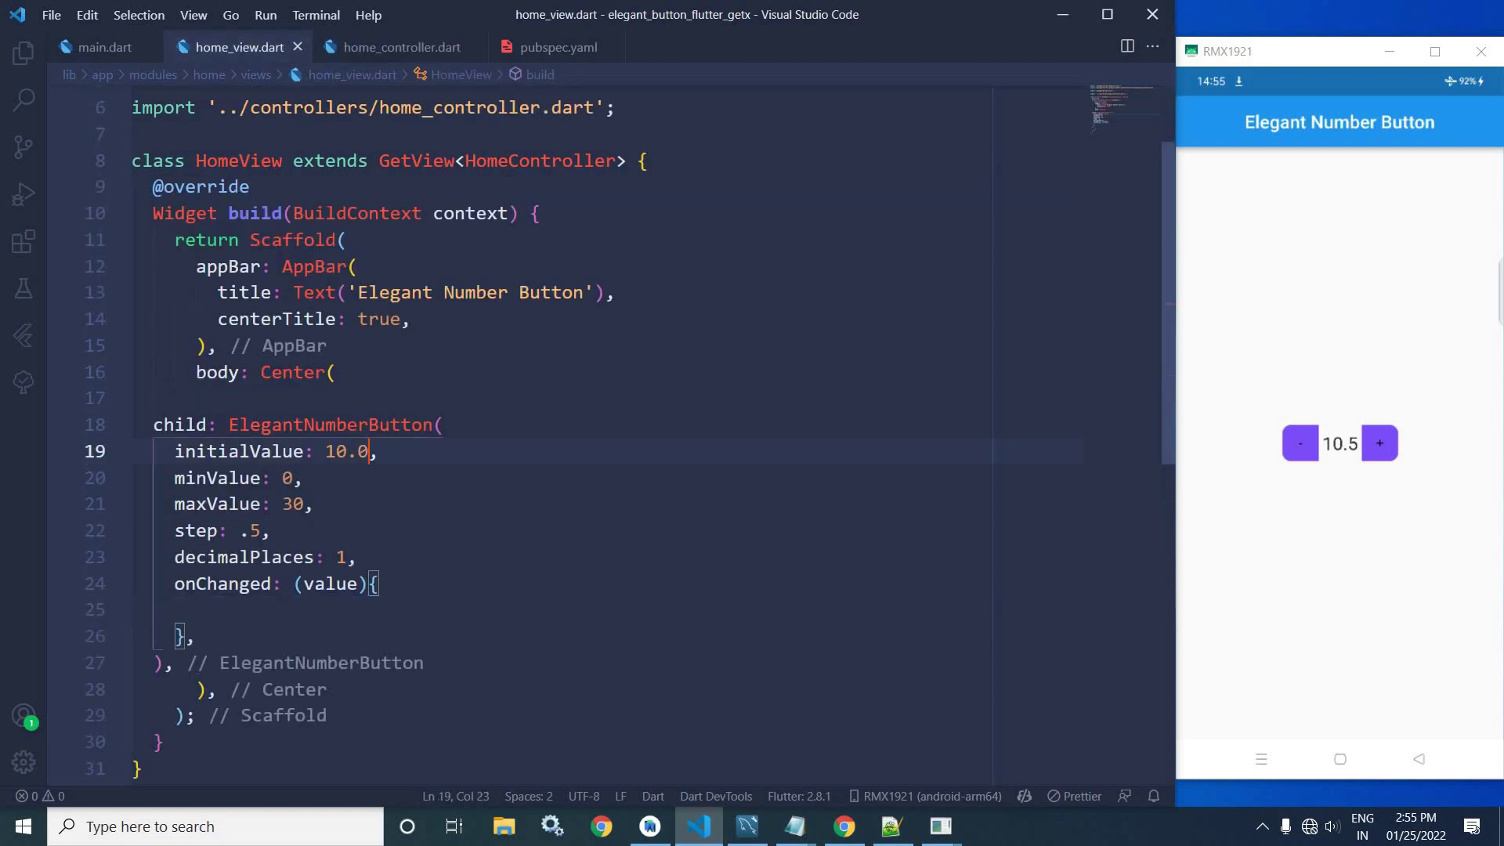
pyautogui.click(401, 47)
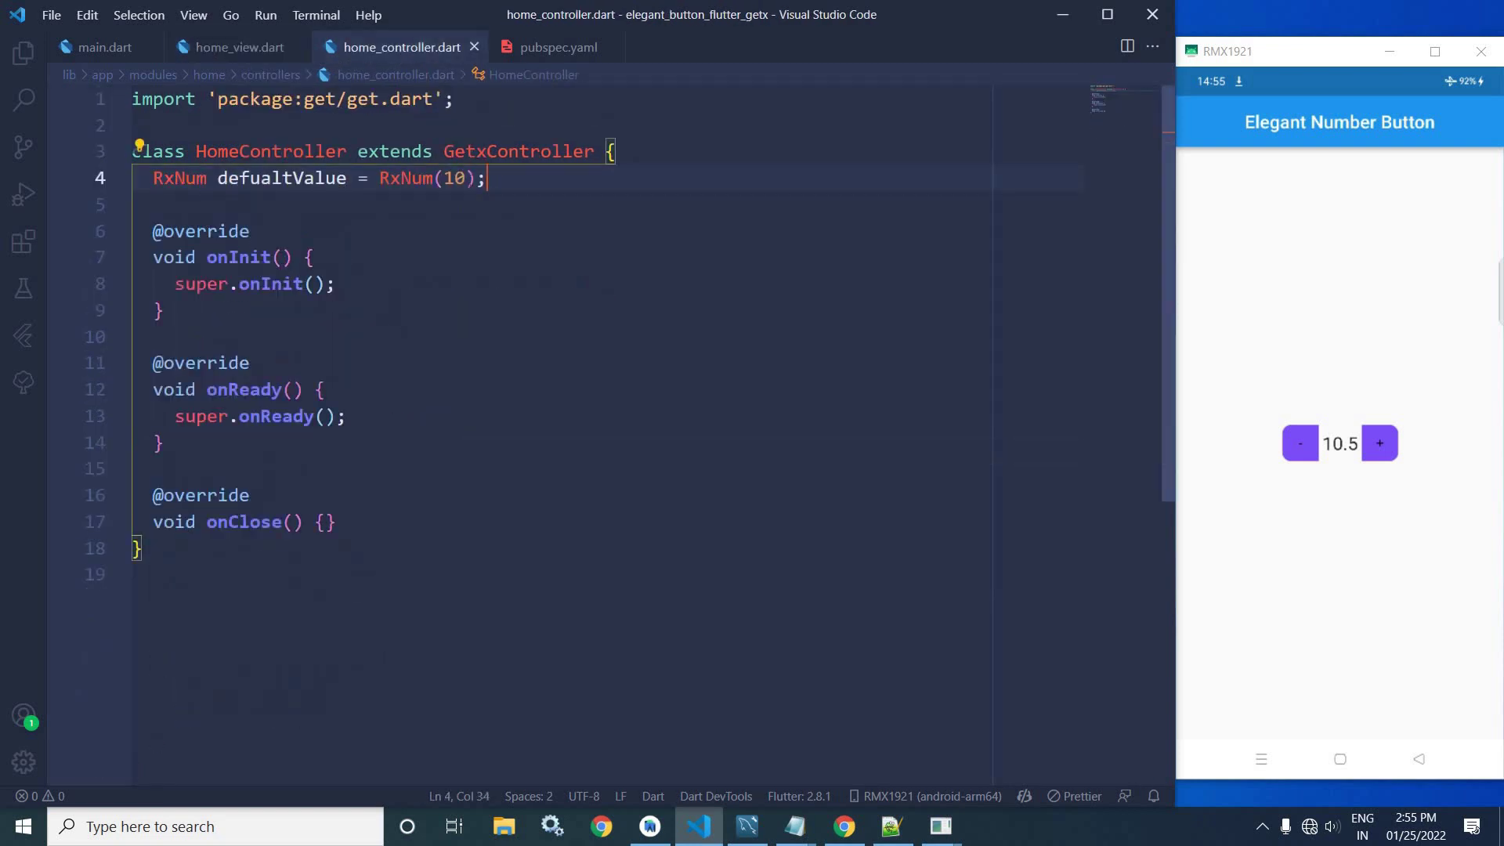
pyautogui.press('Left')
pyautogui.press('Left')
pyautogui.write('.0')
pyautogui.click(588, 336)
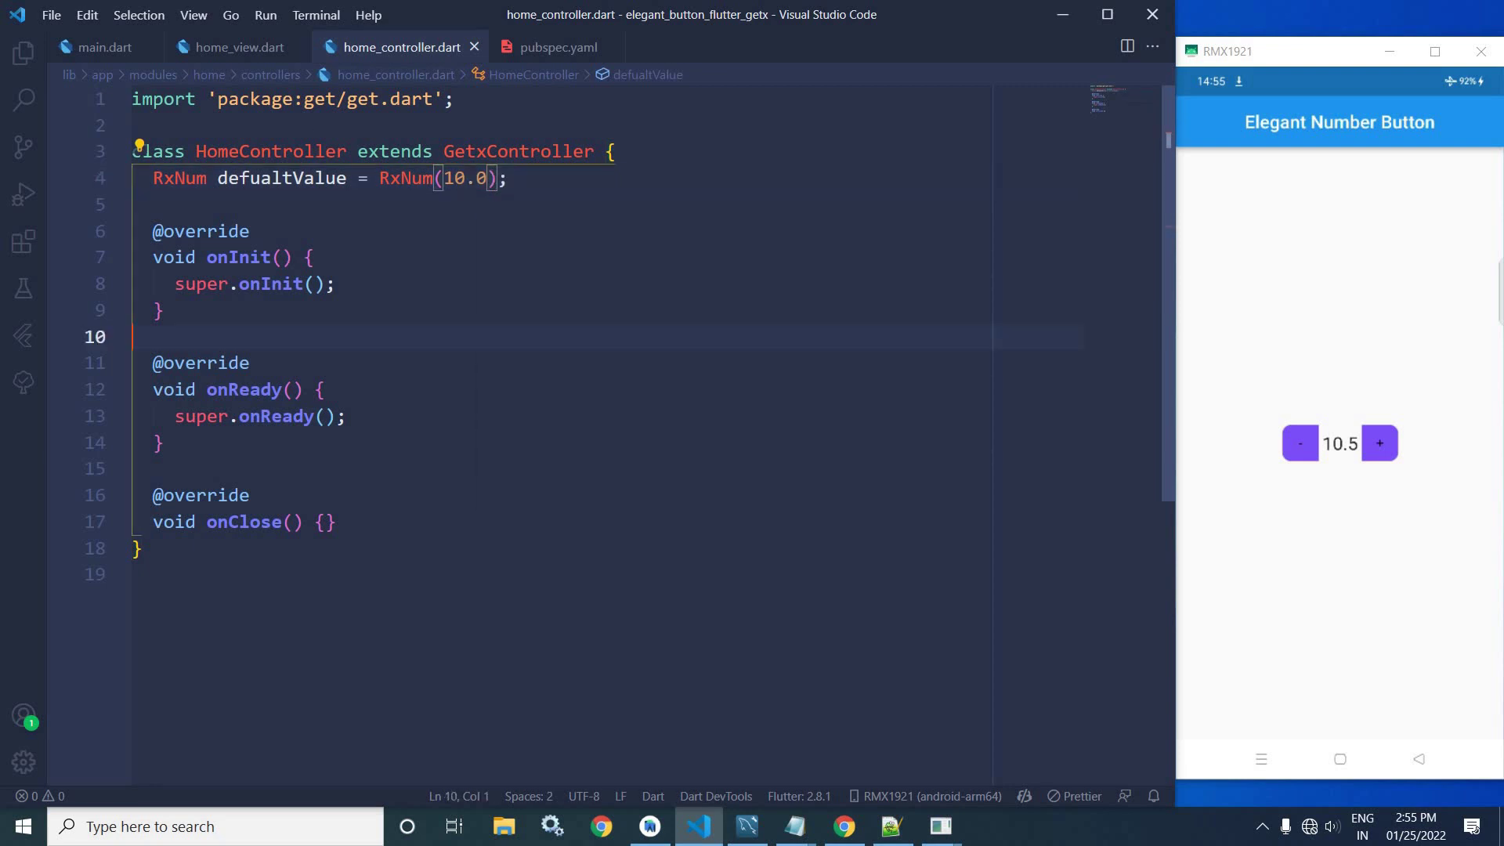
pyautogui.hotkey('ctrl', 's')
pyautogui.click(238, 47)
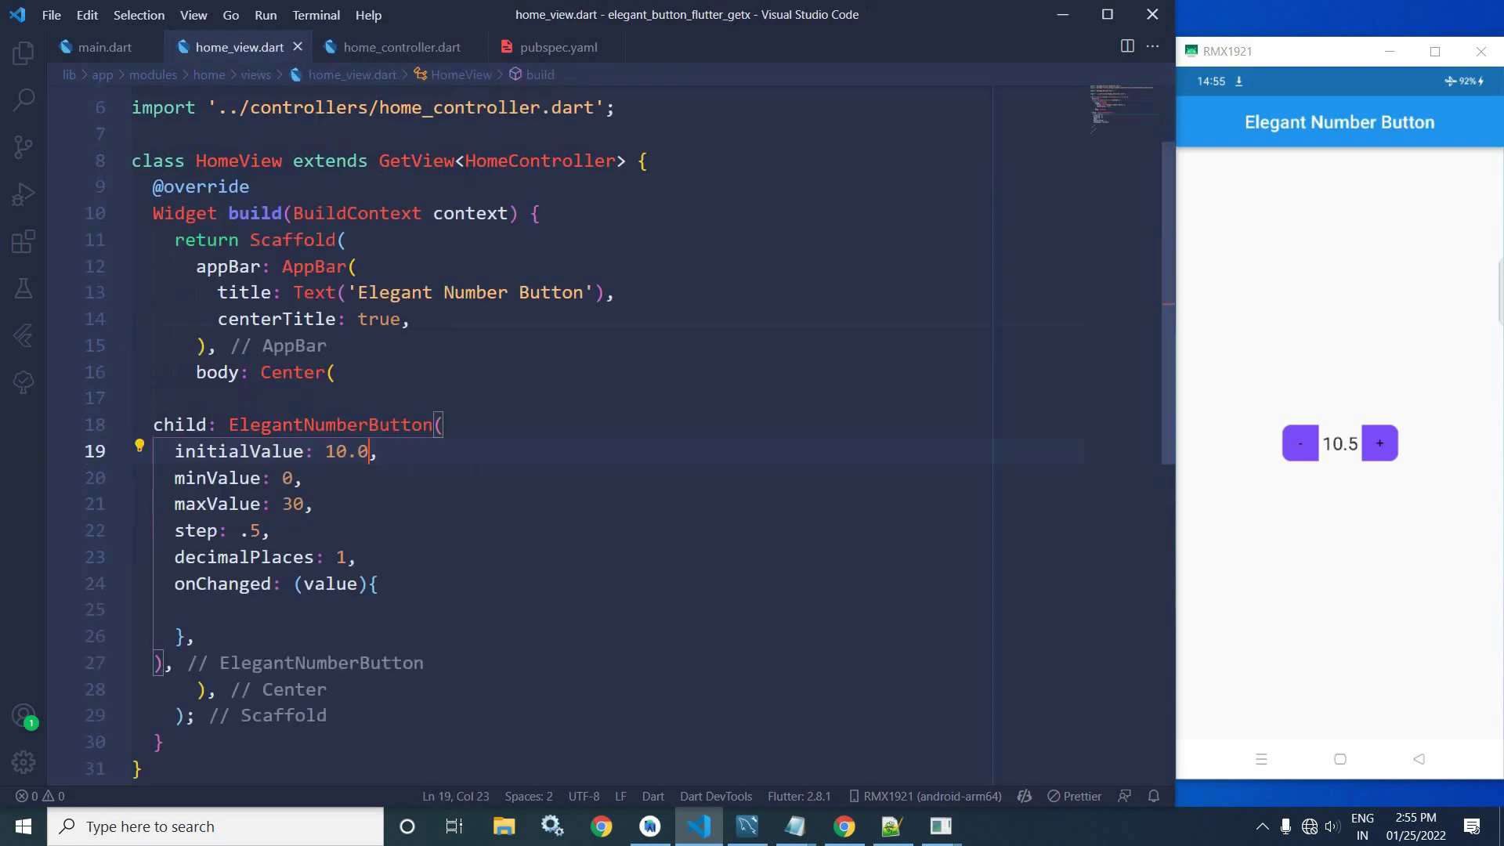
# Step: Replace the fixed 10.0 initialValue with controller.defualtValue.value and save the file
pyautogui.hotkey('shift', 'Left')
pyautogui.hotkey('shift', 'Left')
pyautogui.hotkey('shift', 'Left')
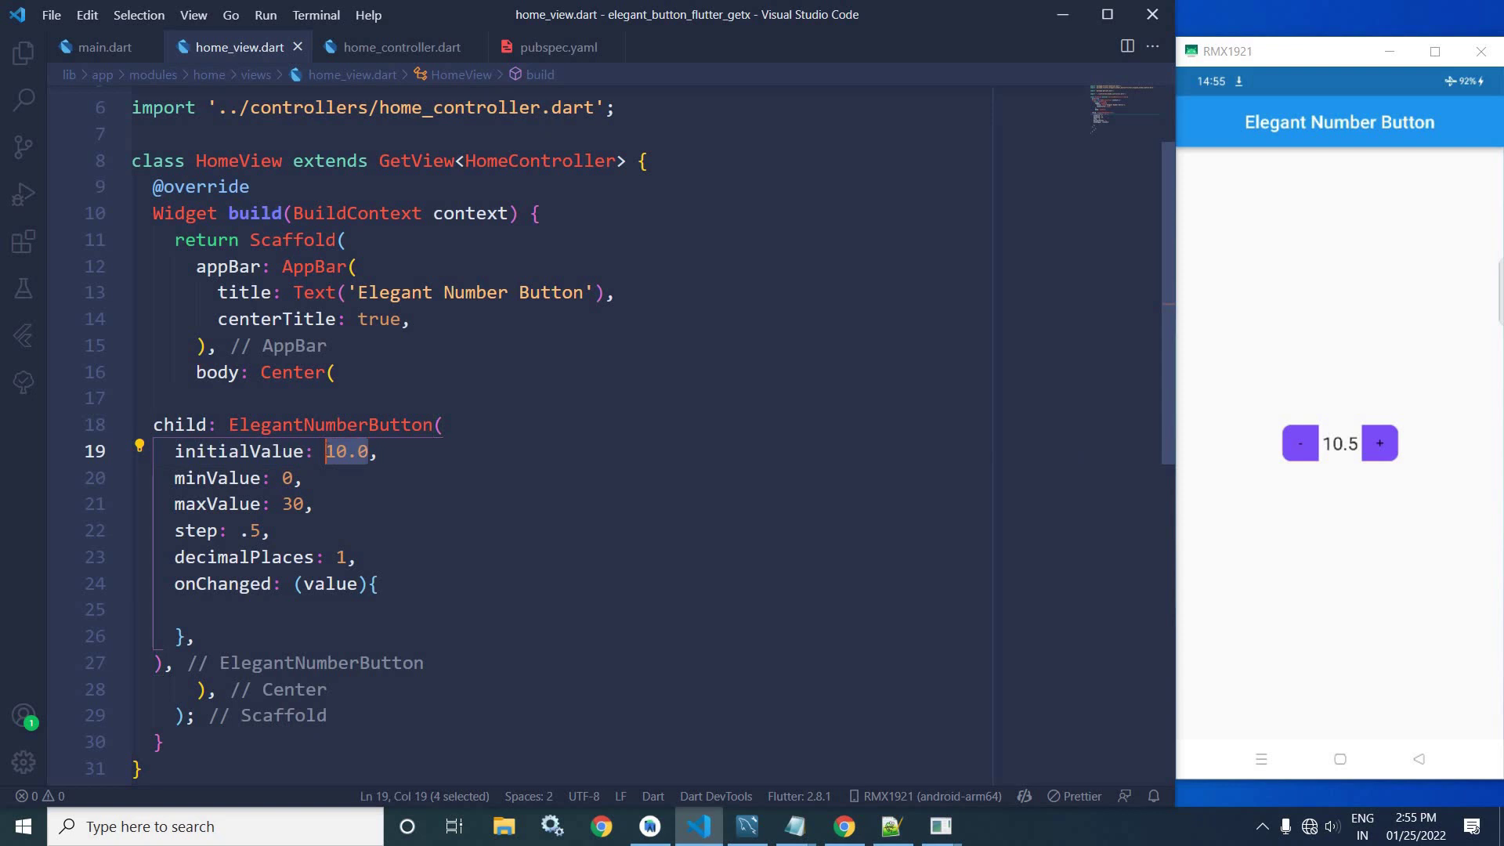
pyautogui.write('contro')
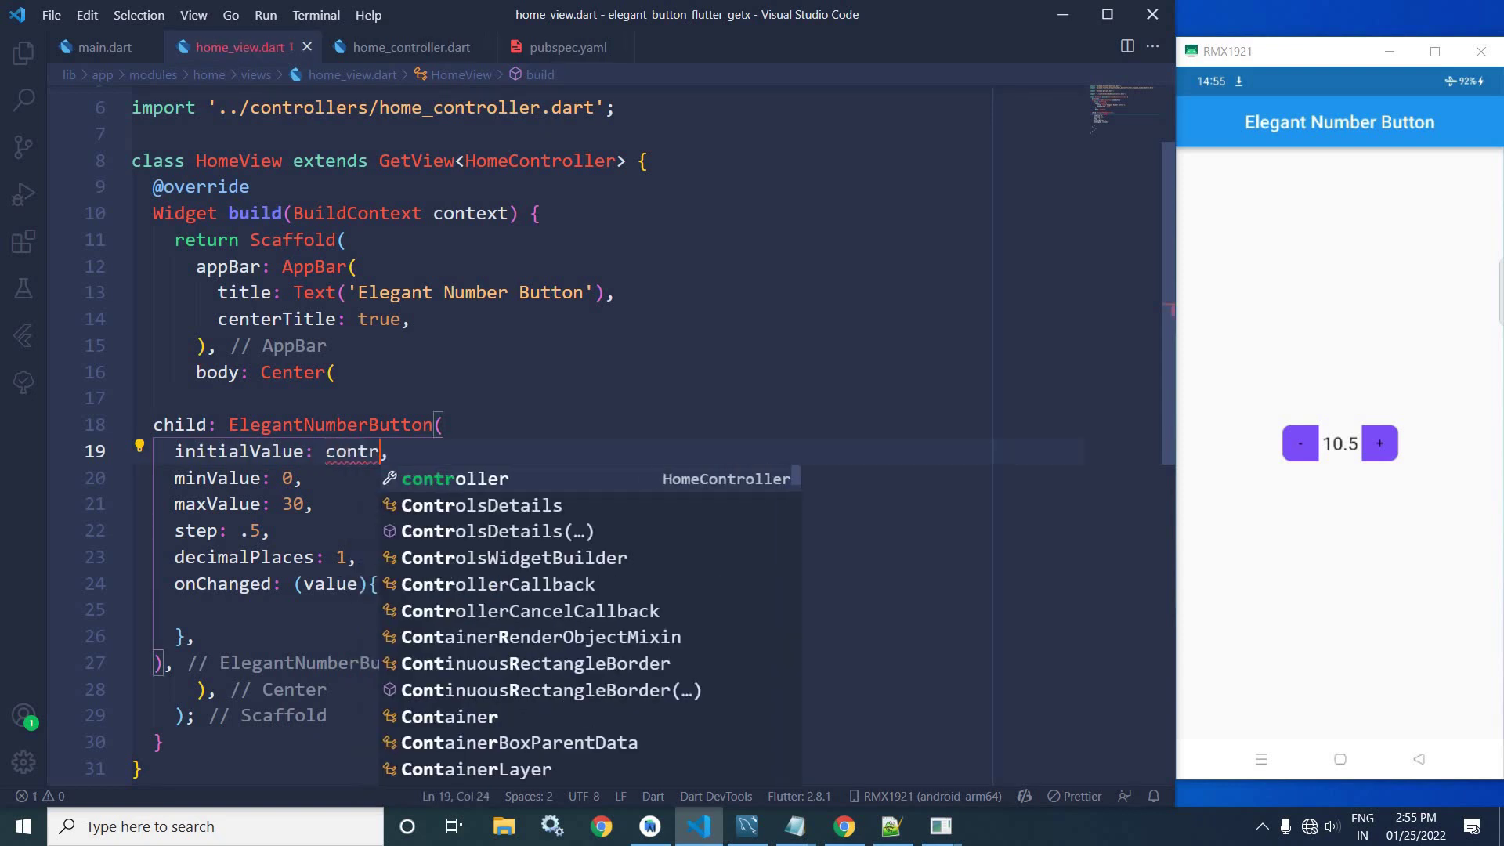
pyautogui.write('ller.')
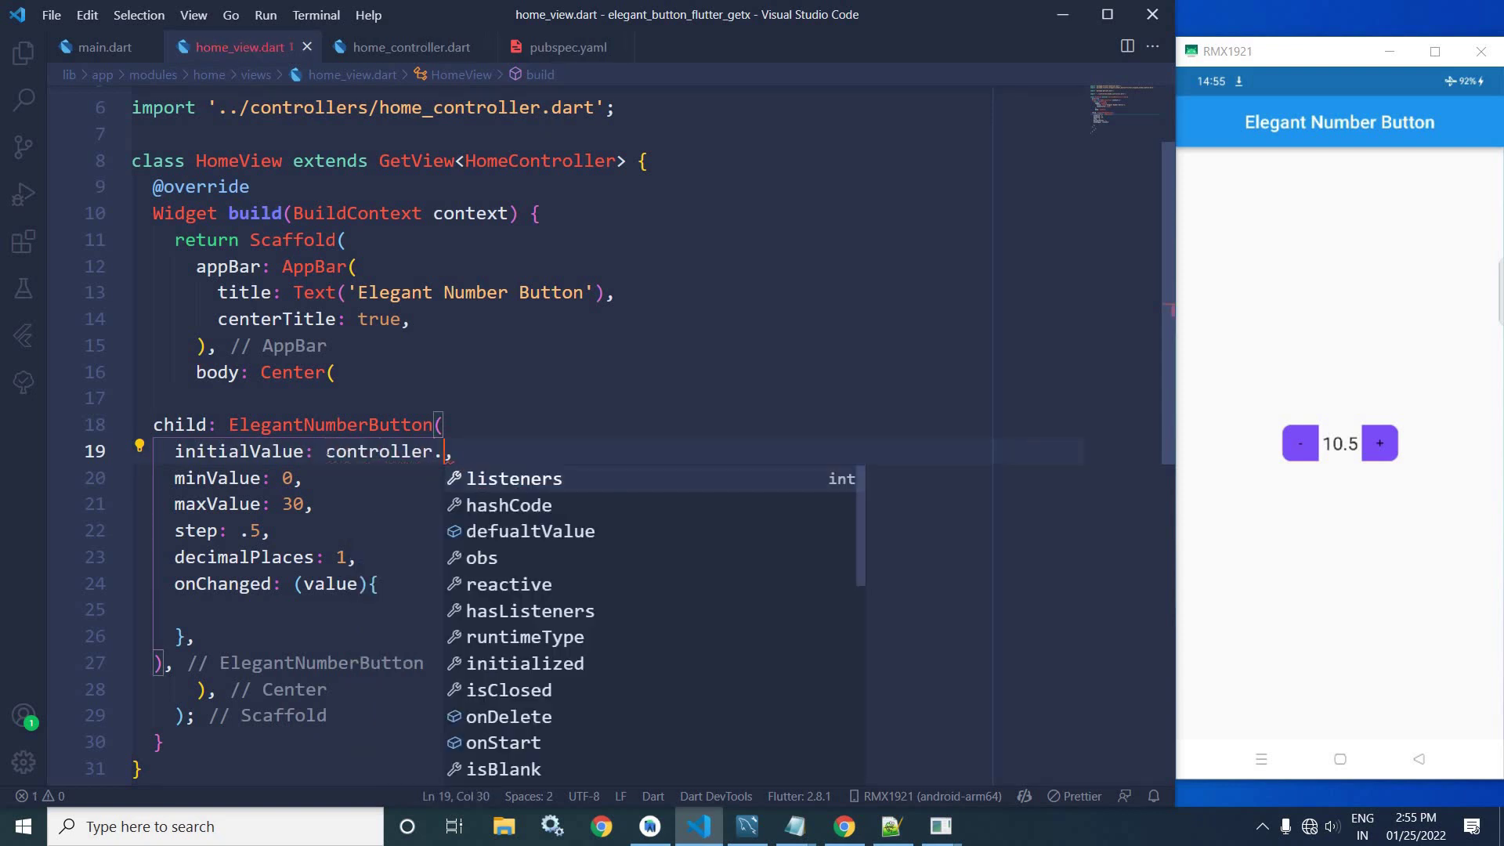
pyautogui.write('de')
pyautogui.press('Return')
pyautogui.write('.v')
pyautogui.press('Return')
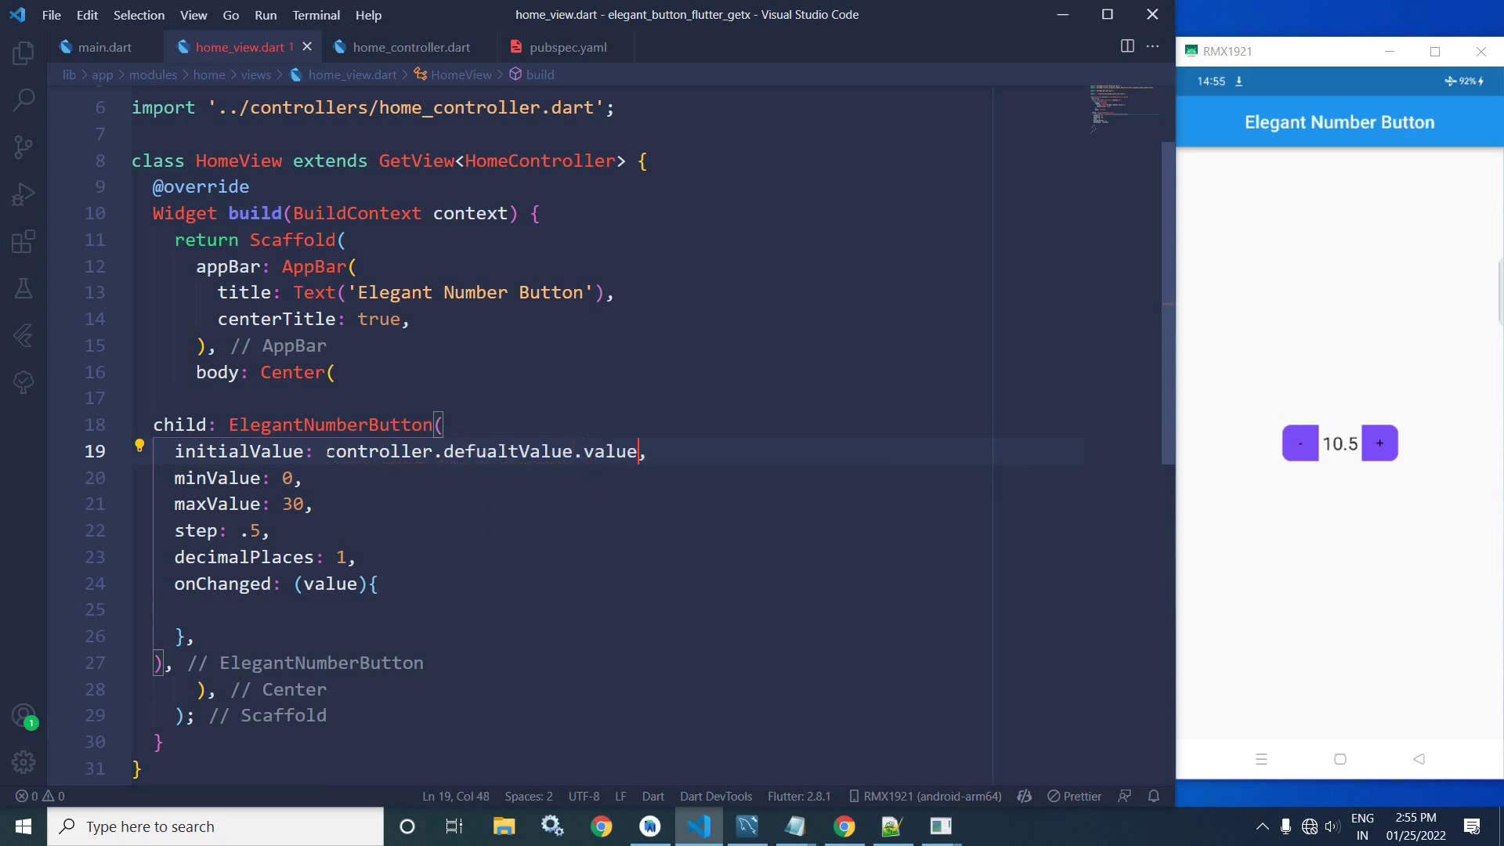
pyautogui.hotkey('ctrl', 's')
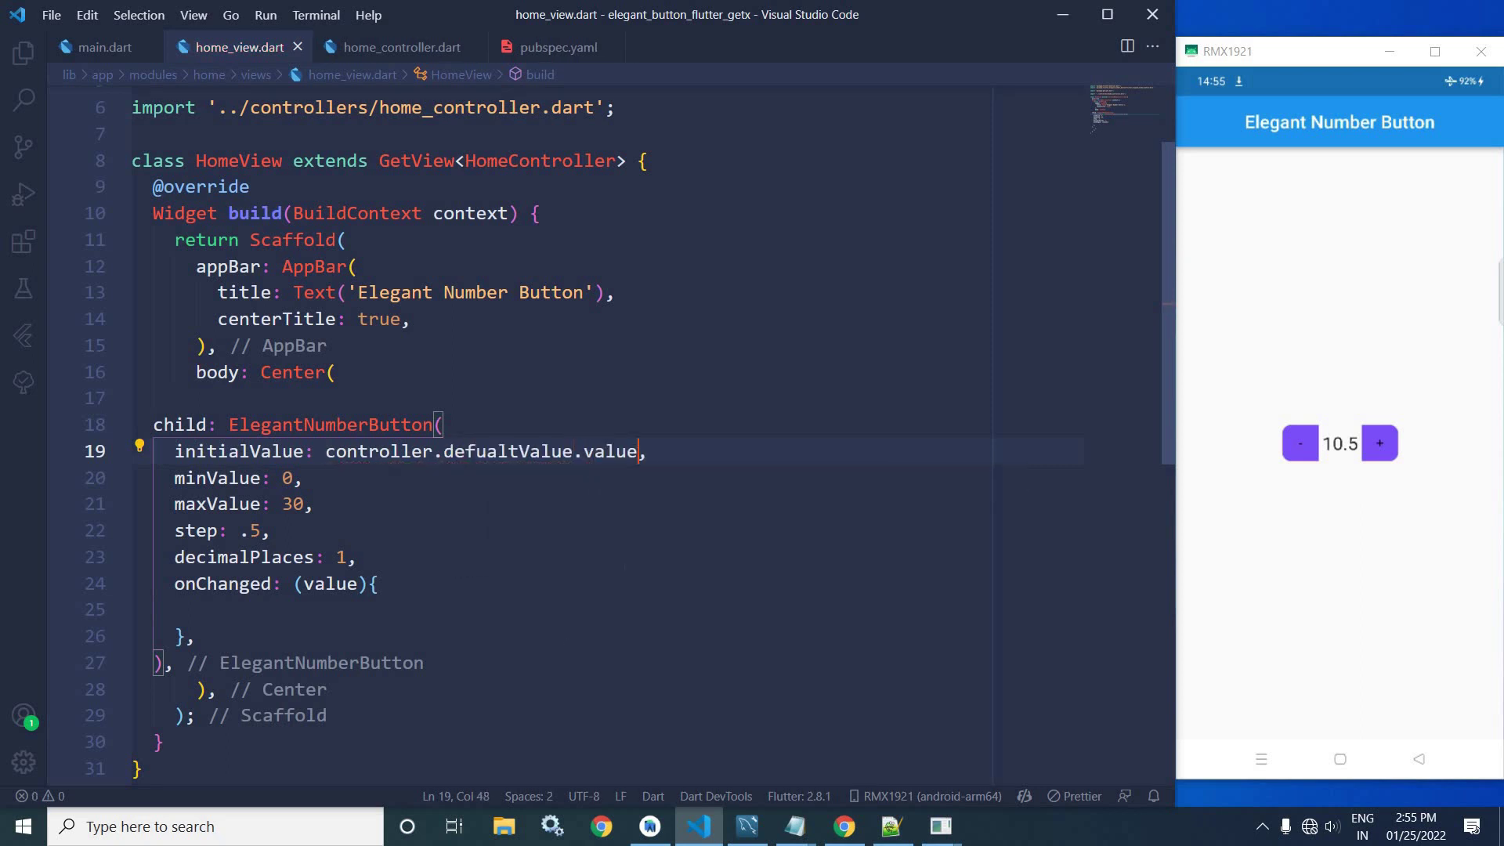
pyautogui.scroll(-2, 588, 447)
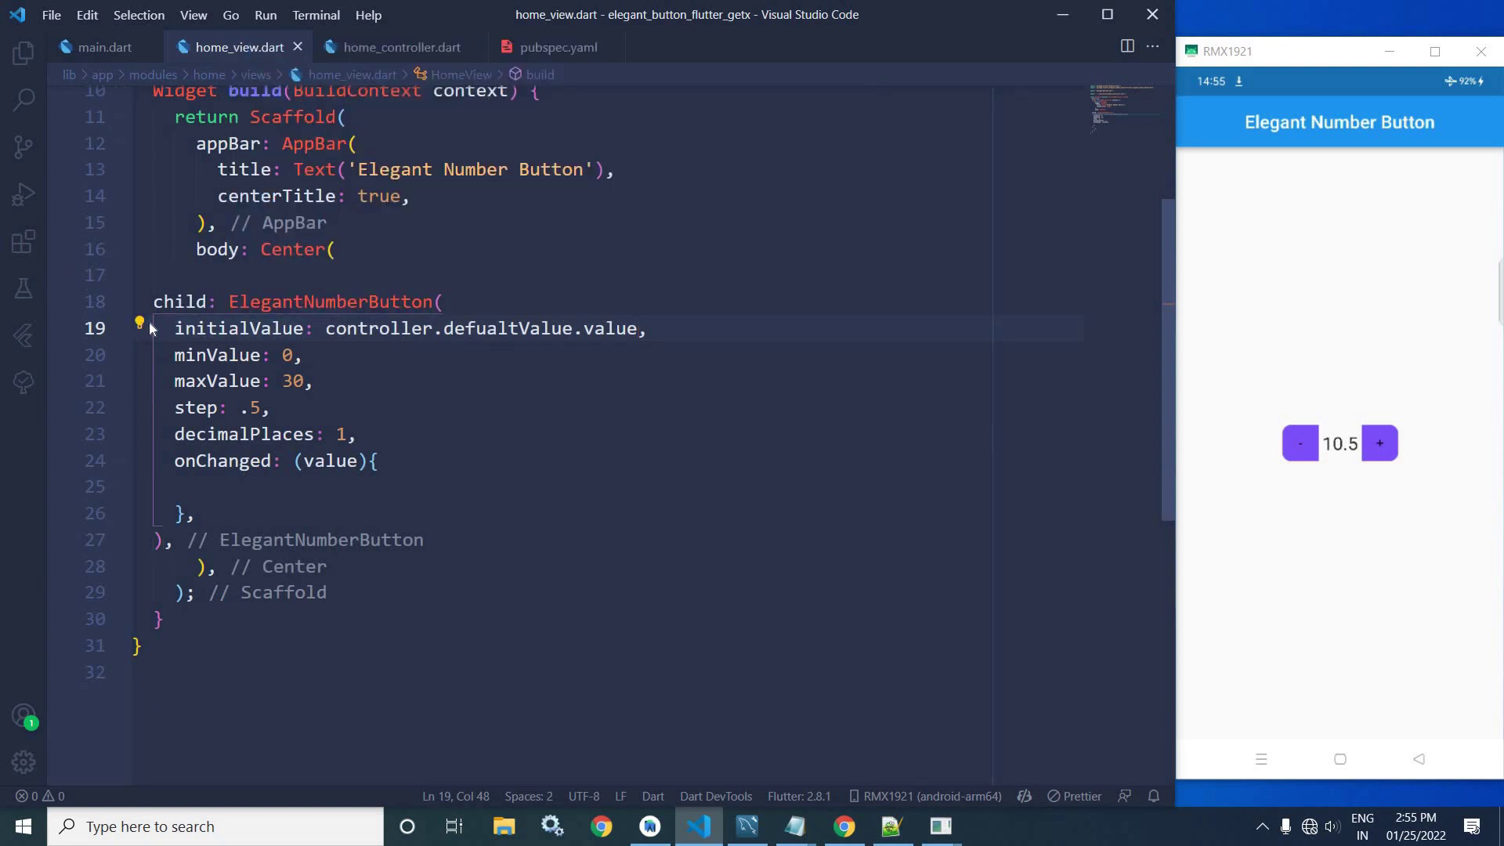
# Step: Try the Wrap with Obx quick fix, undo it, and reformat the home view file
pyautogui.click(140, 325)
pyautogui.click(206, 509)
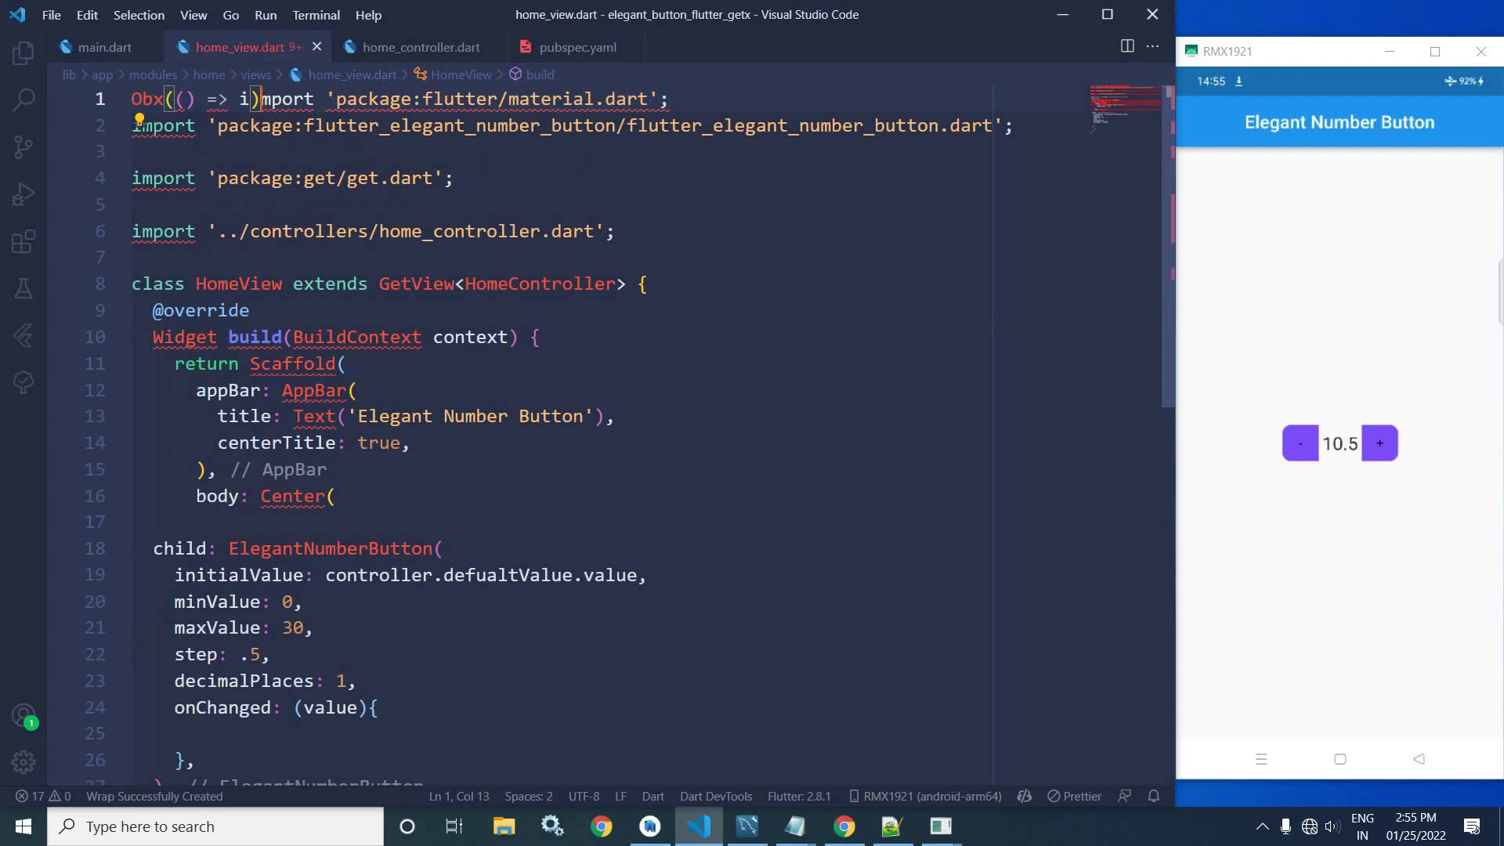
pyautogui.hotkey('ctrl', 'z')
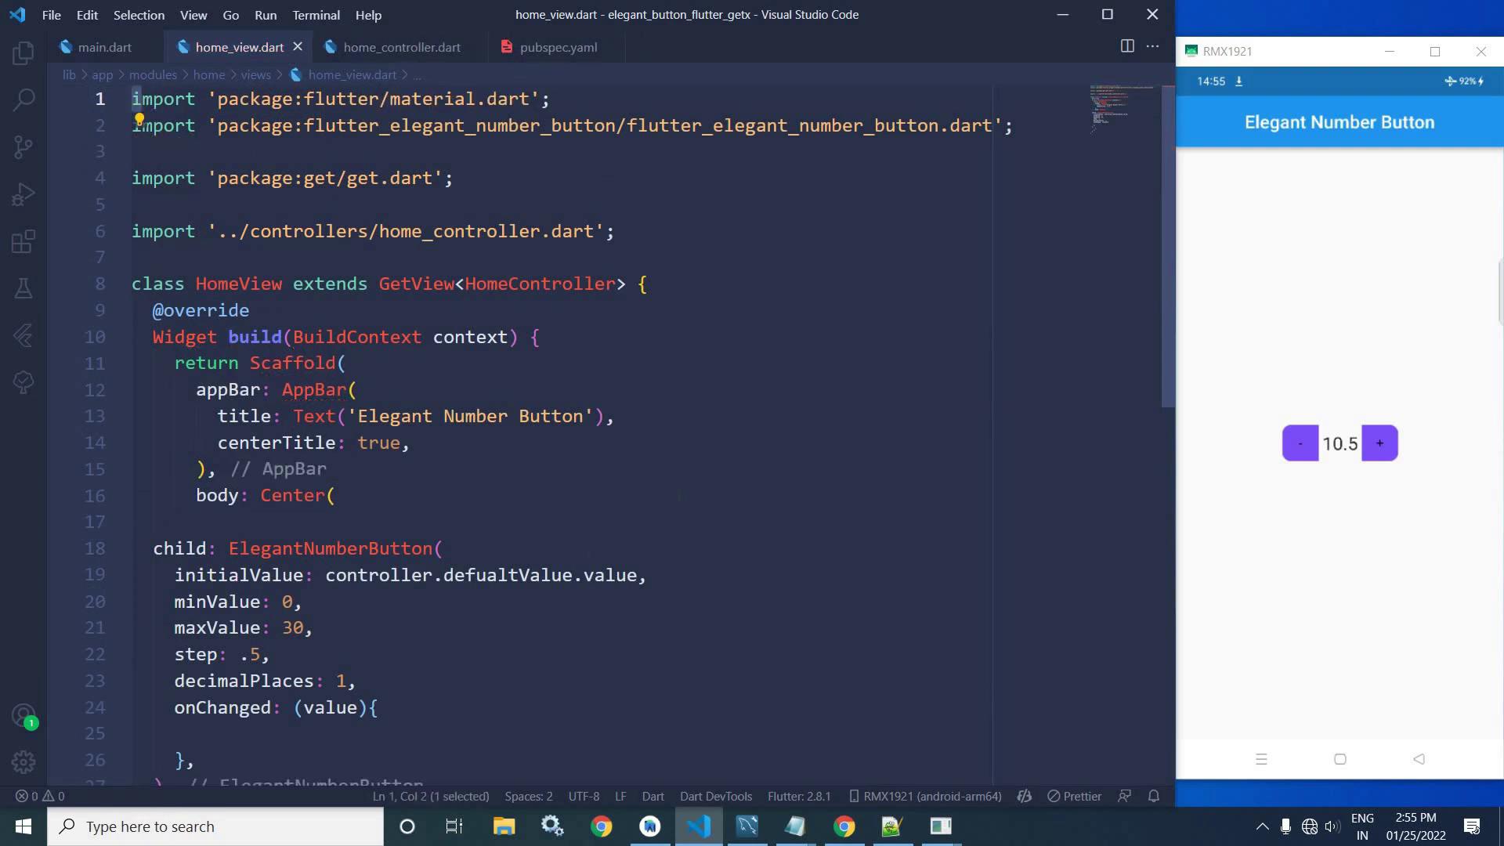
pyautogui.hotkey('ctrl', 'z')
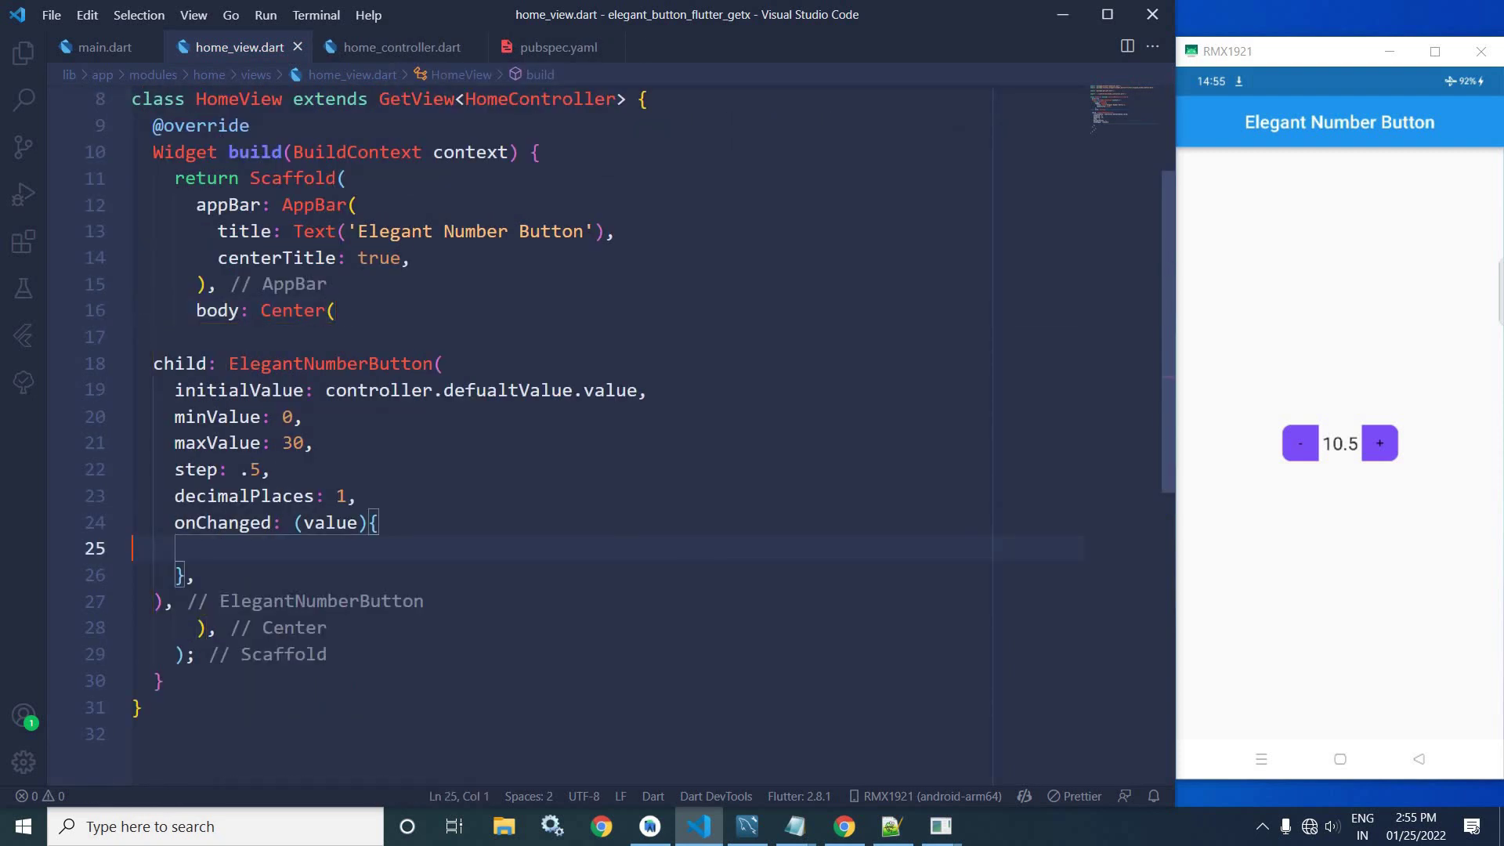
pyautogui.hotkey('ctrl', 's')
# Step: Insert Obx(() => ) as the Center's child and cut out the ElegantNumberButton block
pyautogui.click(347, 336)
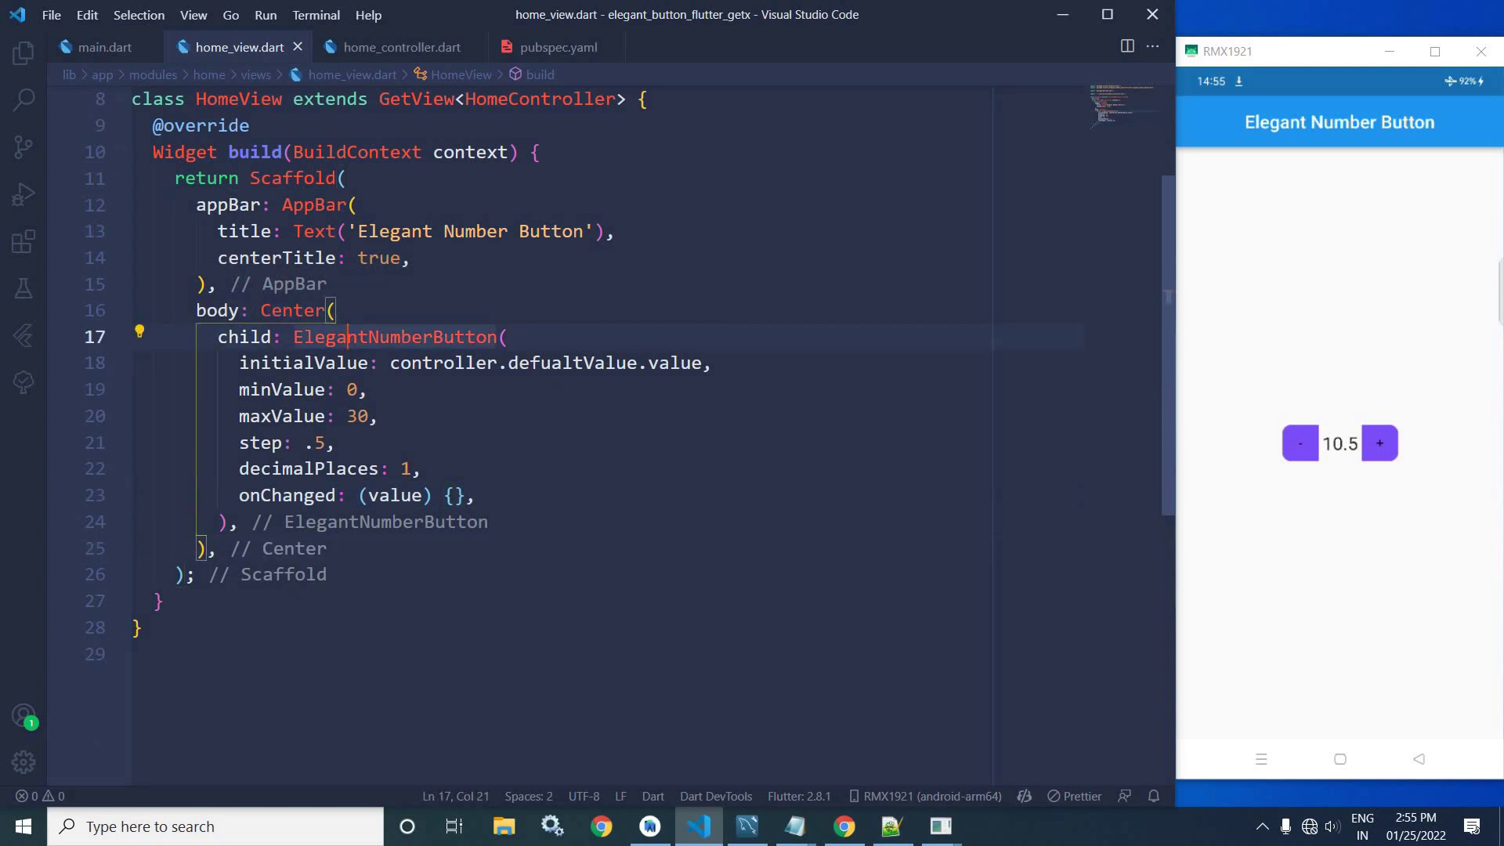
pyautogui.hotkey('ctrl', 'Left')
pyautogui.write('Ob')
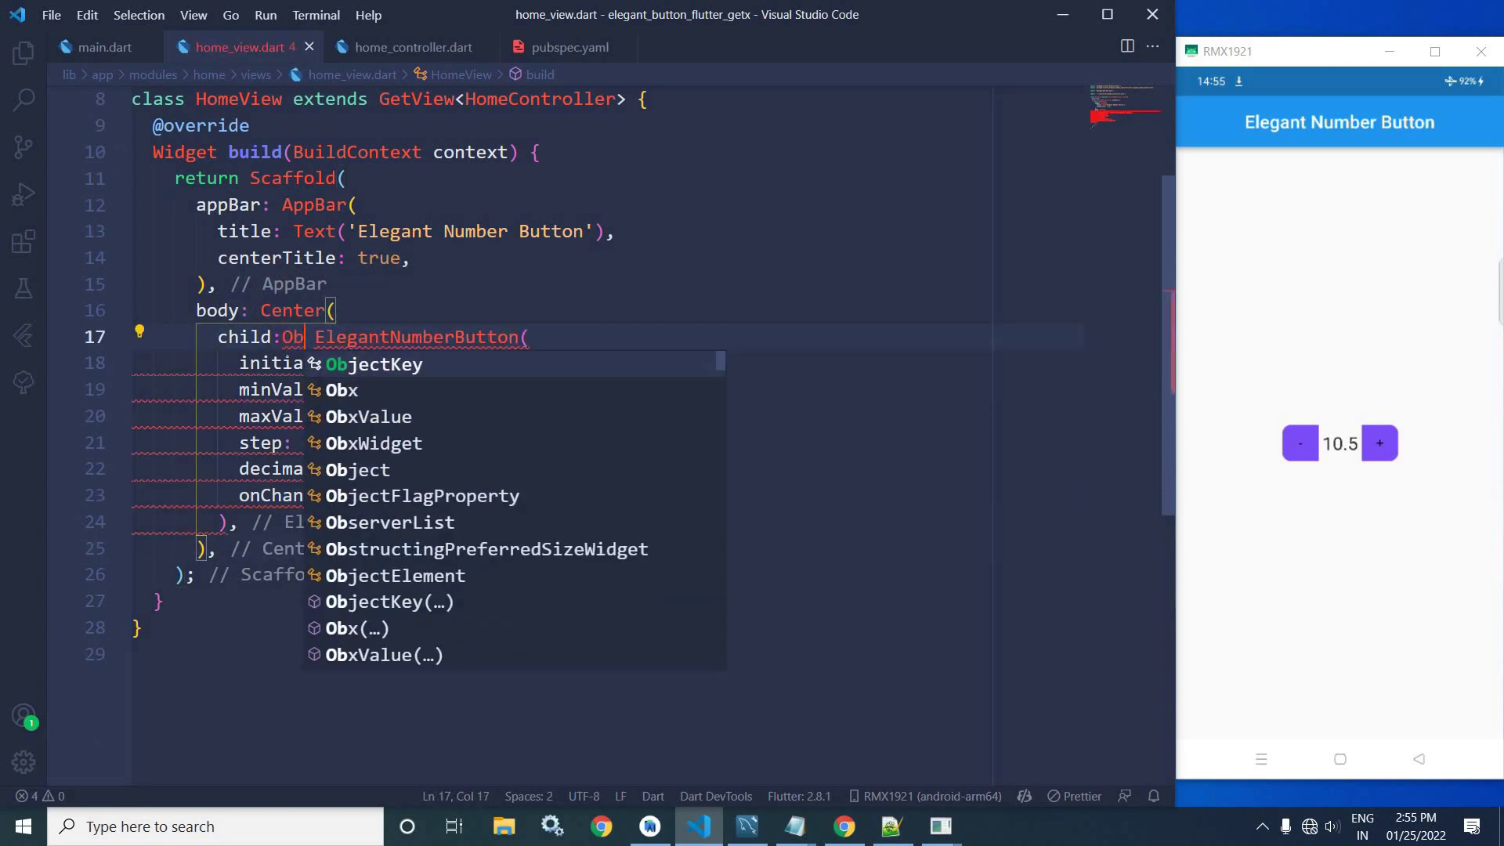
pyautogui.write('x')
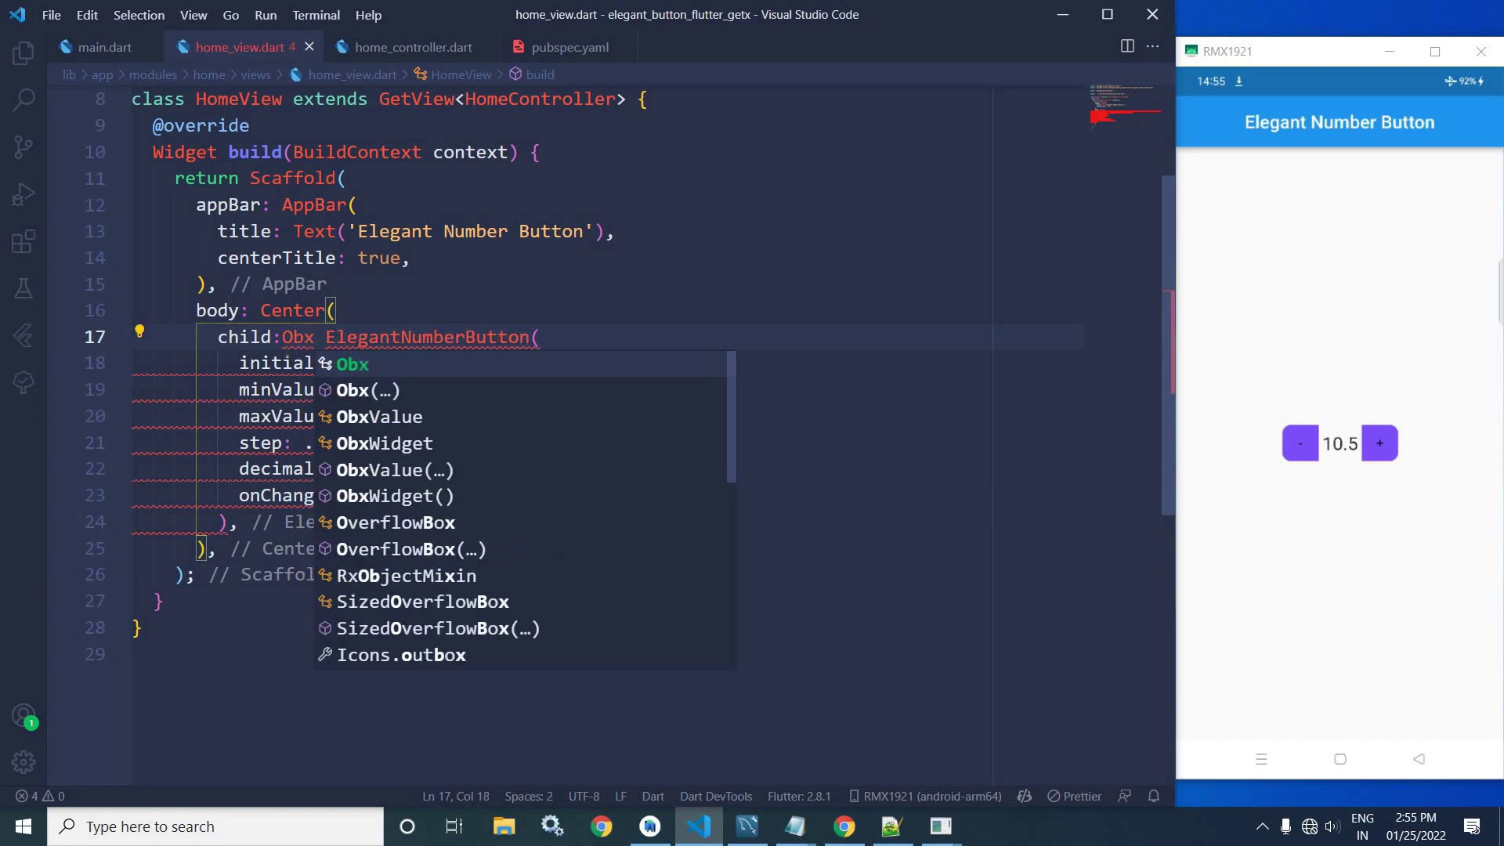
pyautogui.write('(')
pyautogui.press('Escape')
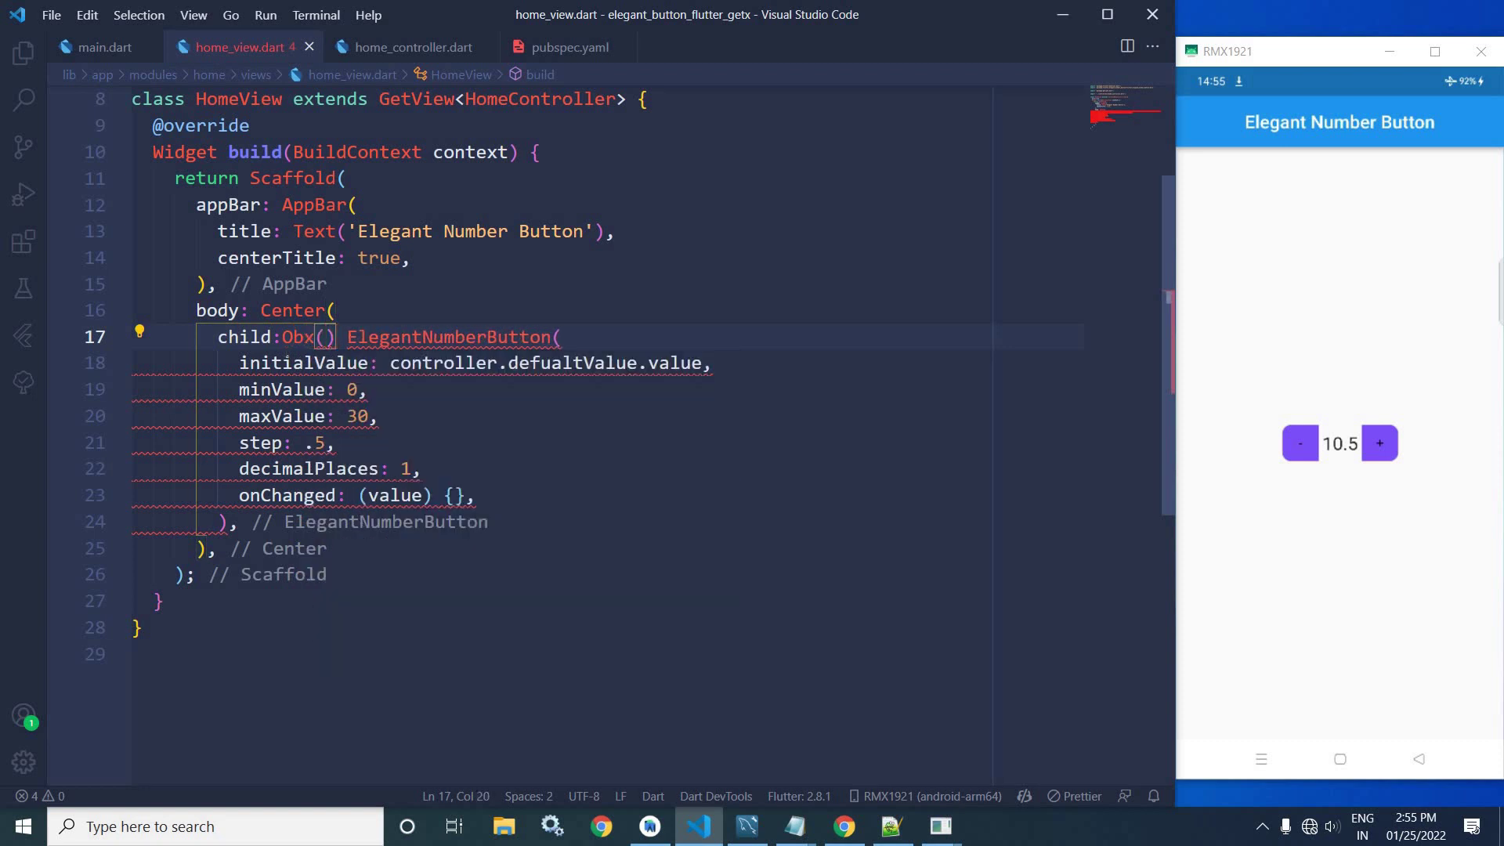
pyautogui.press('Left')
pyautogui.write('(')
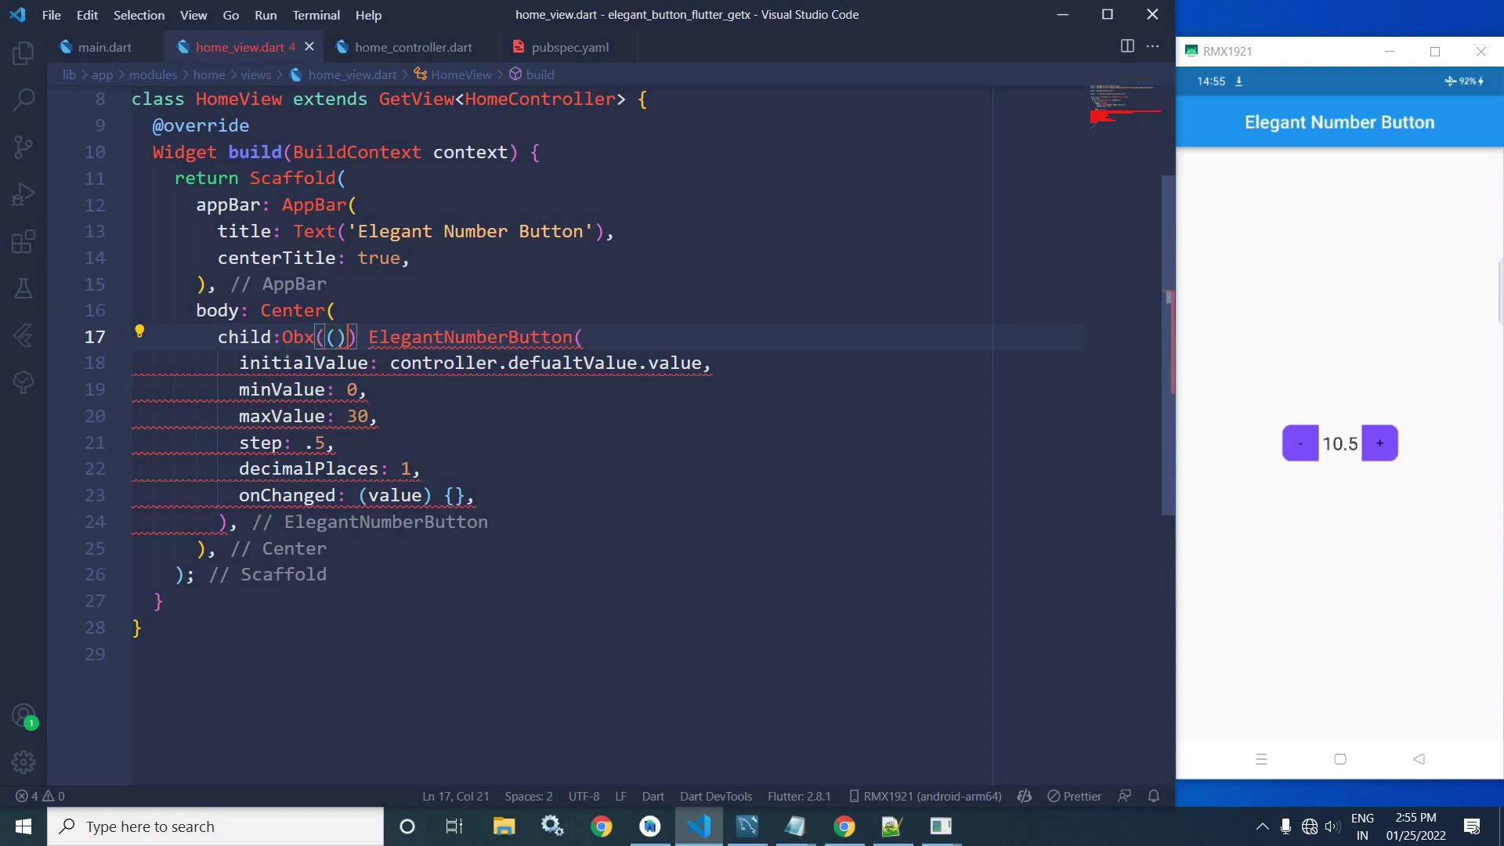
pyautogui.write('=>')
pyautogui.press('Escape')
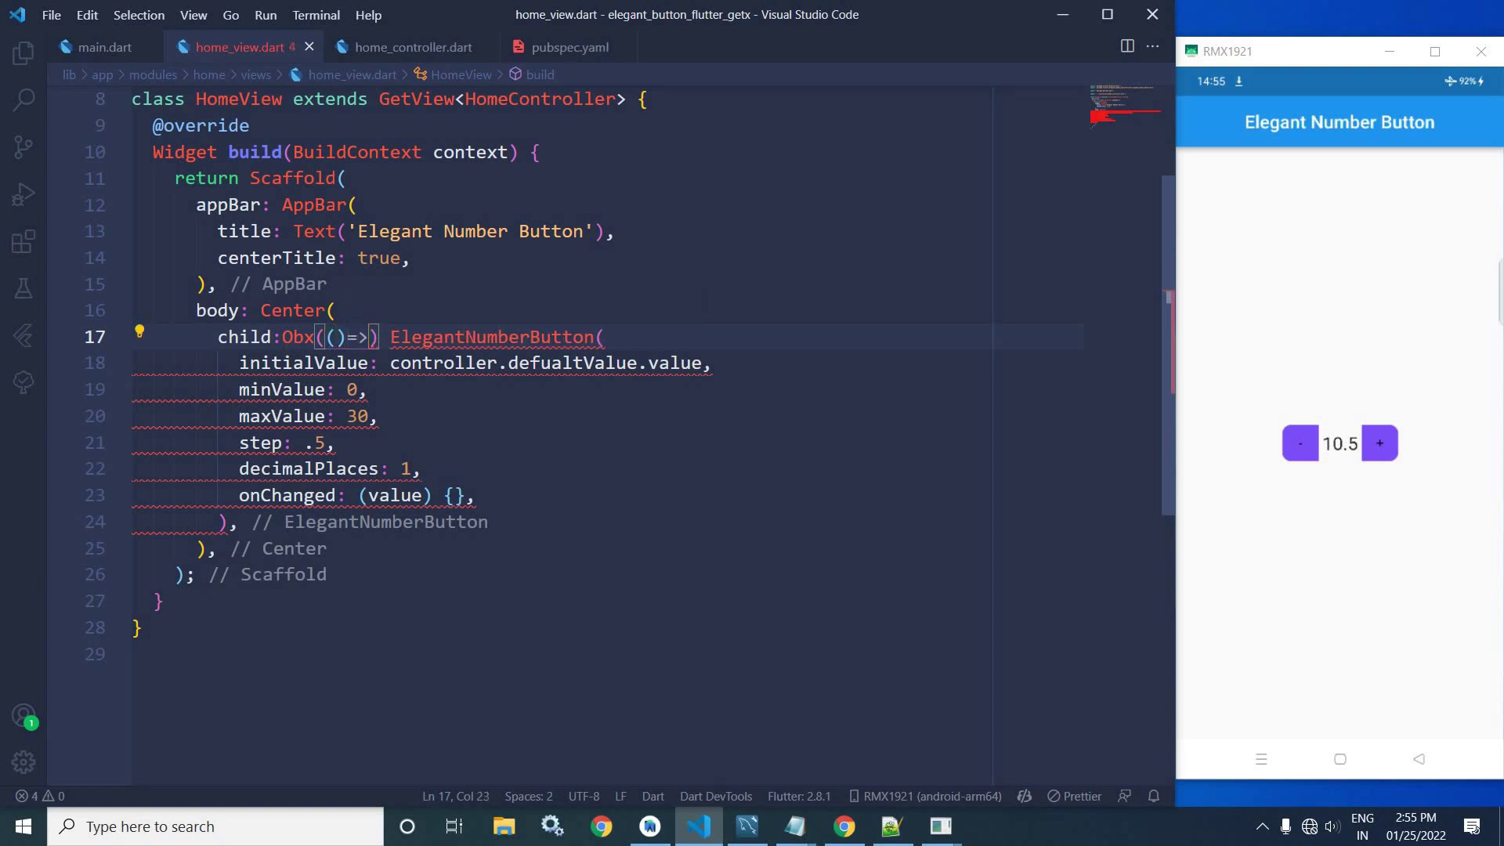
pyautogui.press('End')
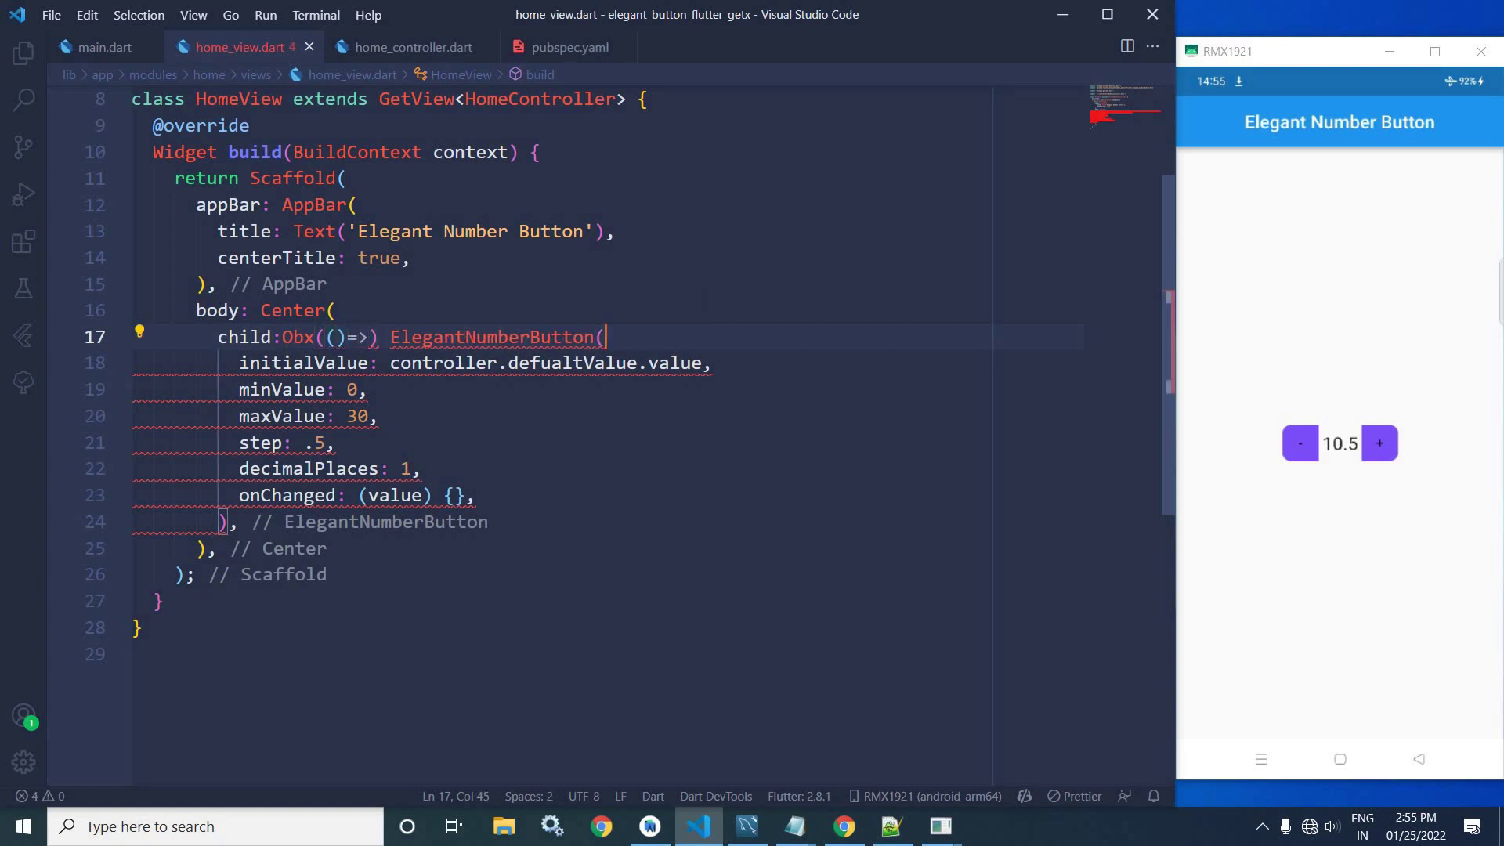
pyautogui.hotkey('shift', 'Down')
pyautogui.hotkey('shift', 'Down')
pyautogui.hotkey('shift', 'Down')
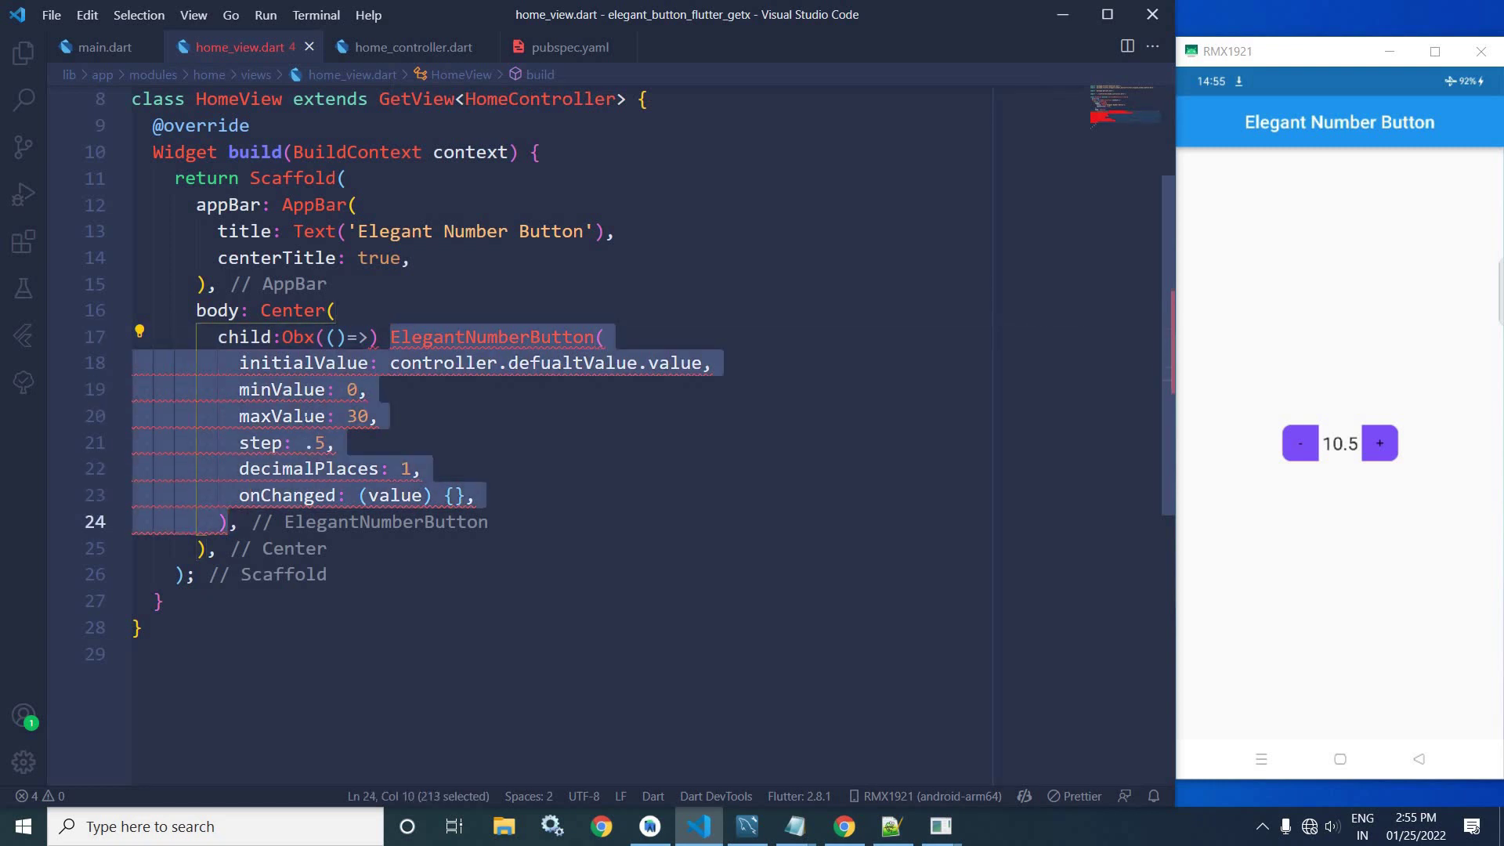
pyautogui.hotkey('ctrl', 'x')
# Step: Paste the ElegantNumberButton block inside the Obx builder and save the file
pyautogui.press('Left')
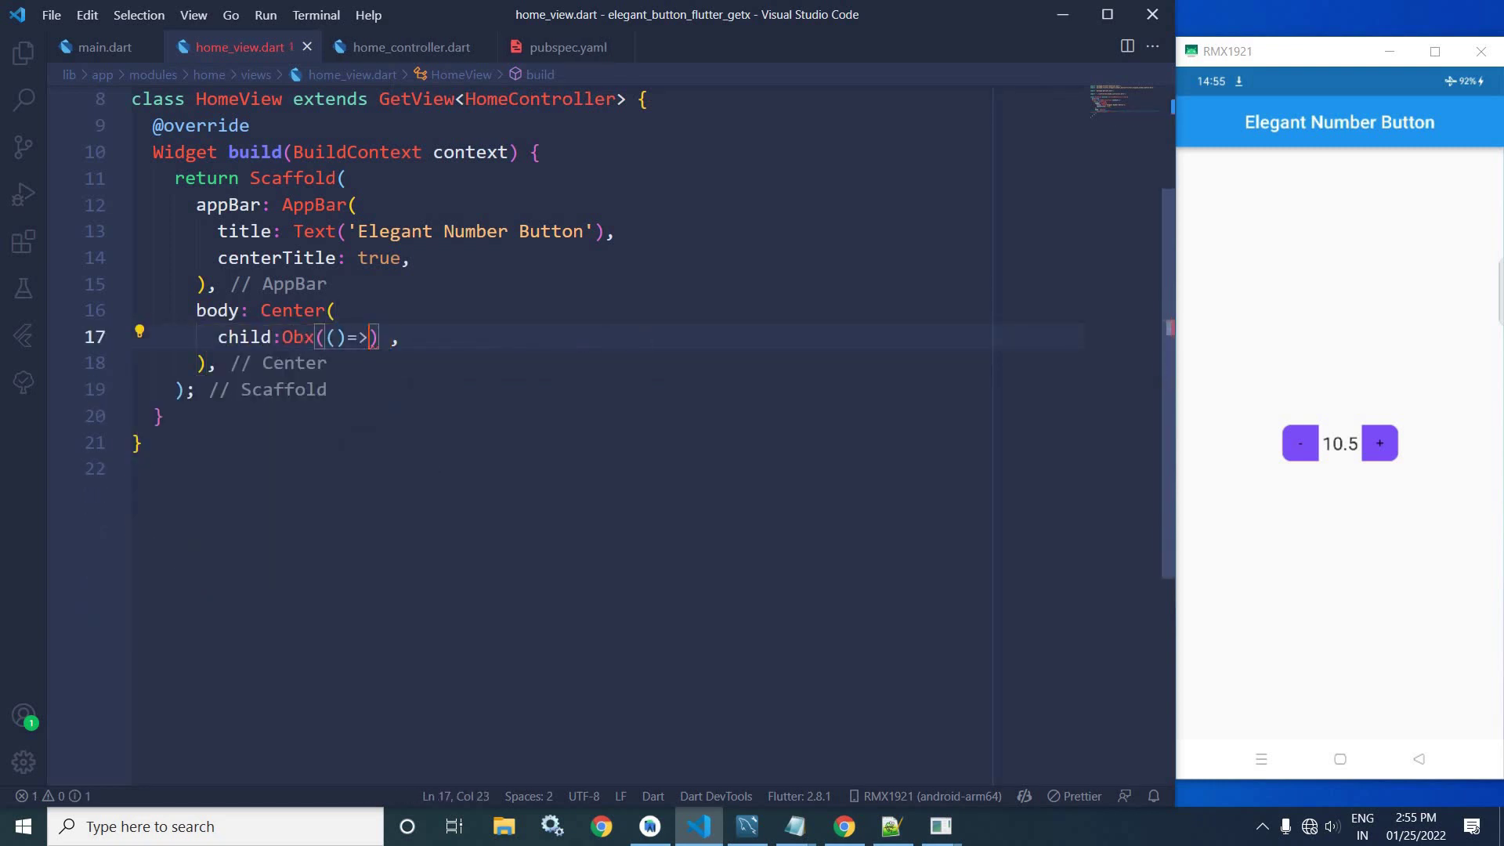
pyautogui.hotkey('ctrl', 'v')
pyautogui.hotkey('ctrl', 's')
pyautogui.write(',')
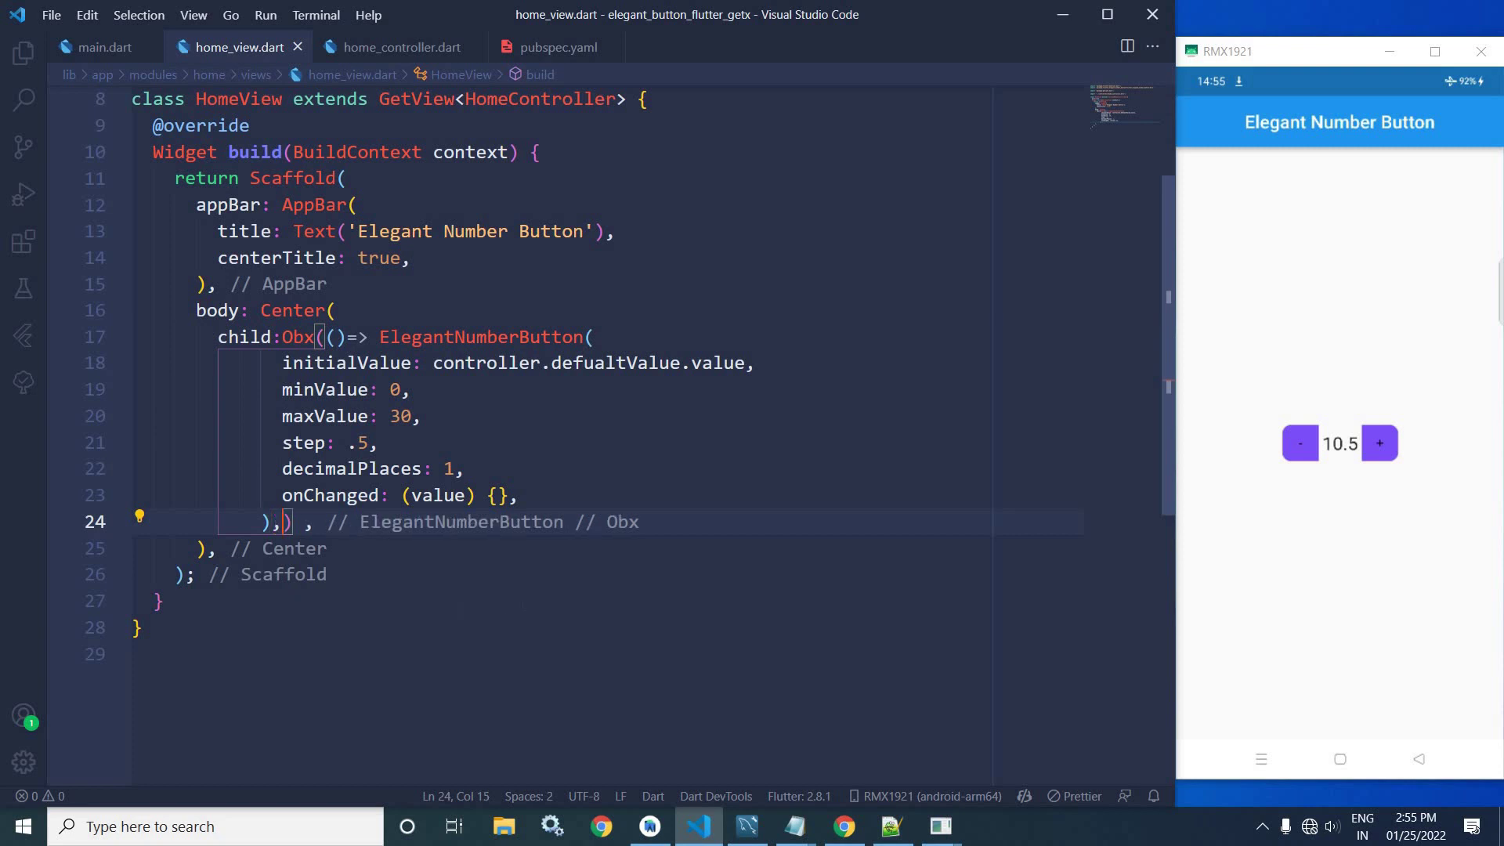
pyautogui.click(587, 601)
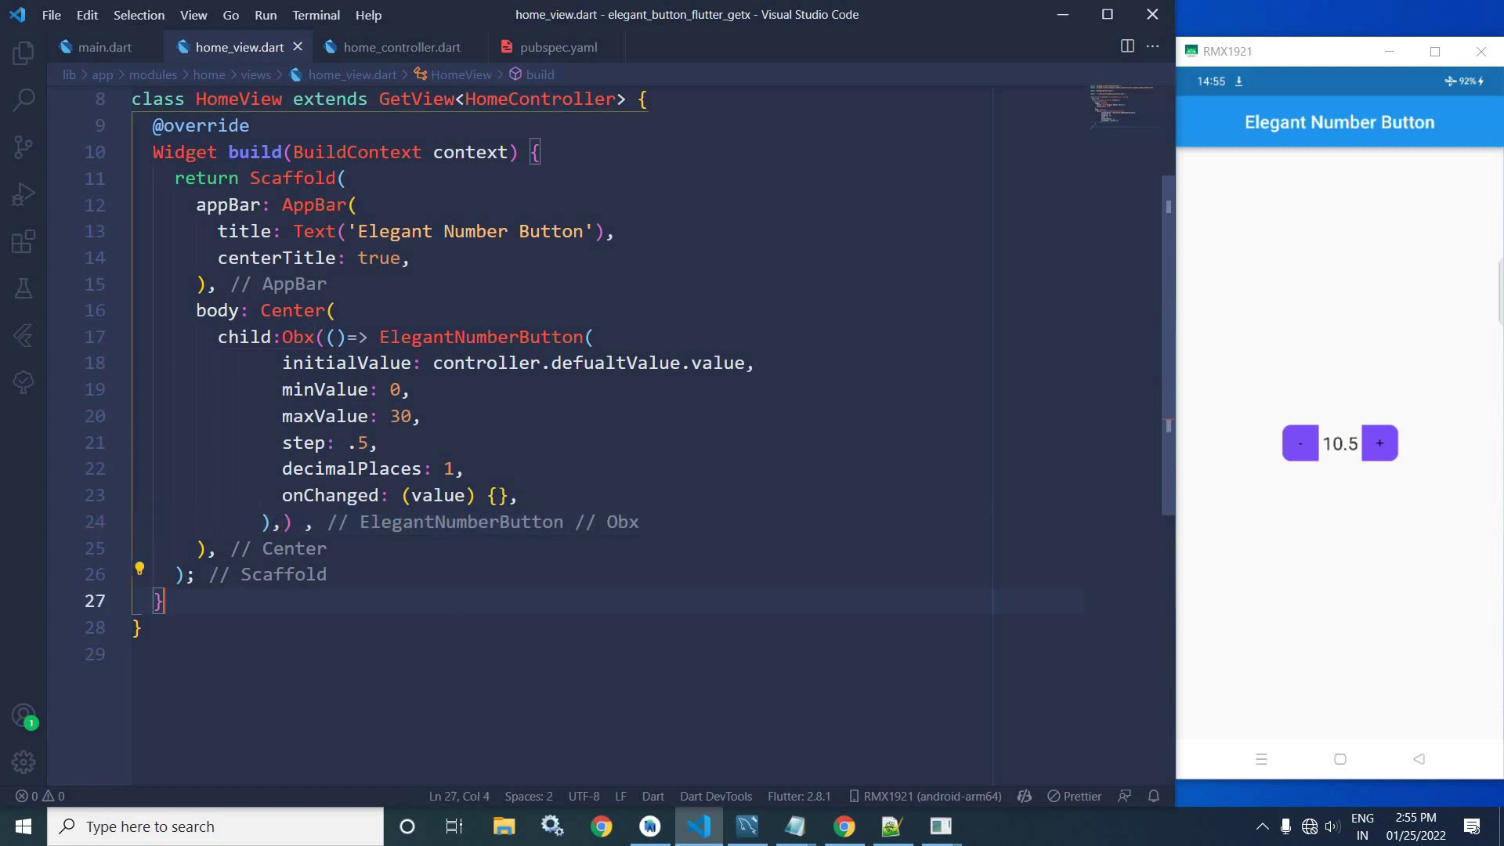
# Step: Make onChanged assign value to controller.defualtValue.value, then format and save
pyautogui.click(501, 494)
pyautogui.press('Return')
pyautogui.write('co')
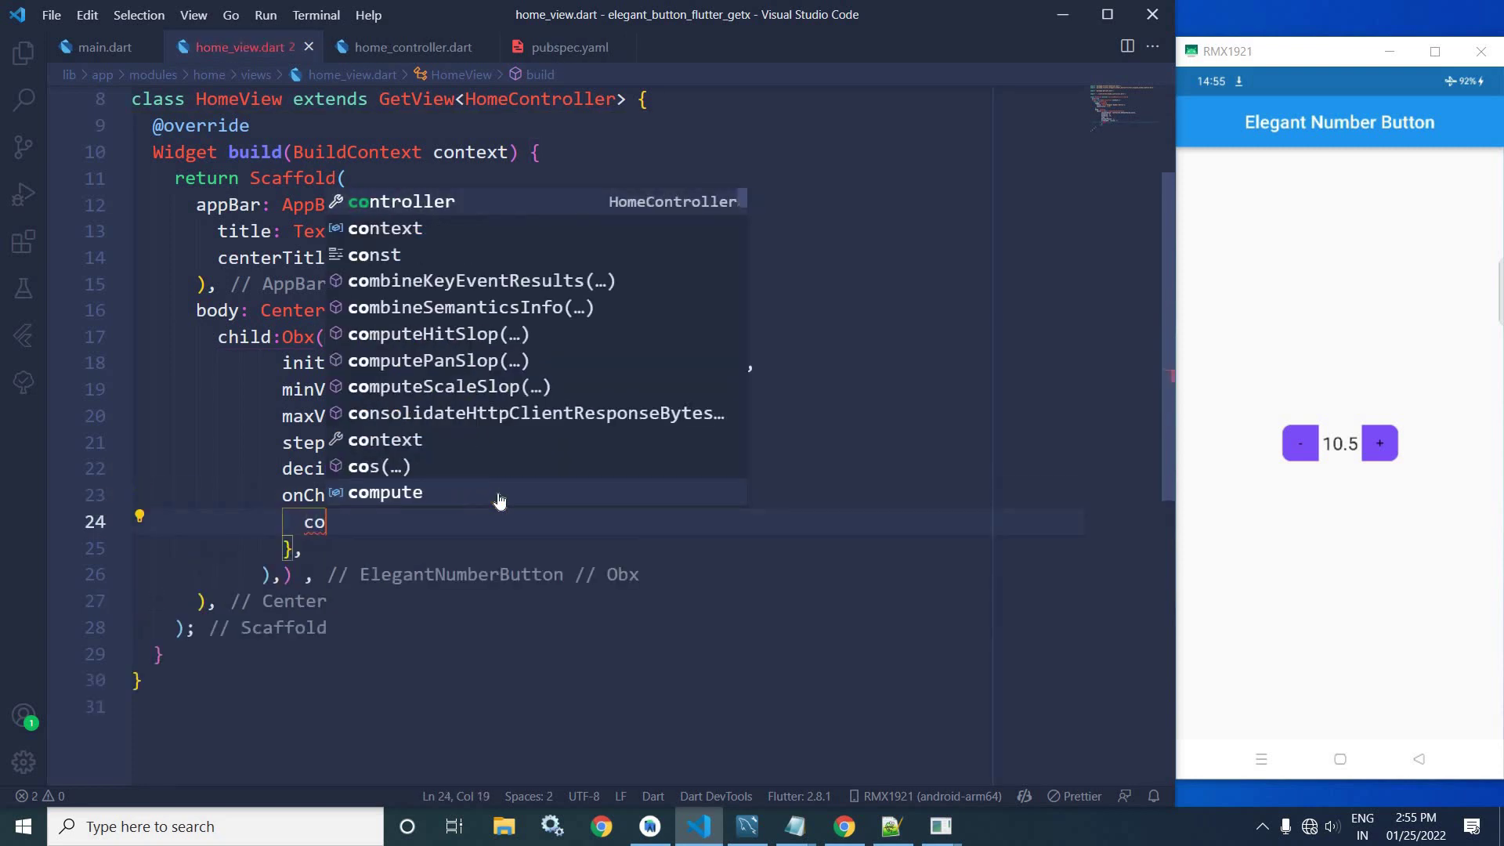
pyautogui.write('n')
pyautogui.press('Tab')
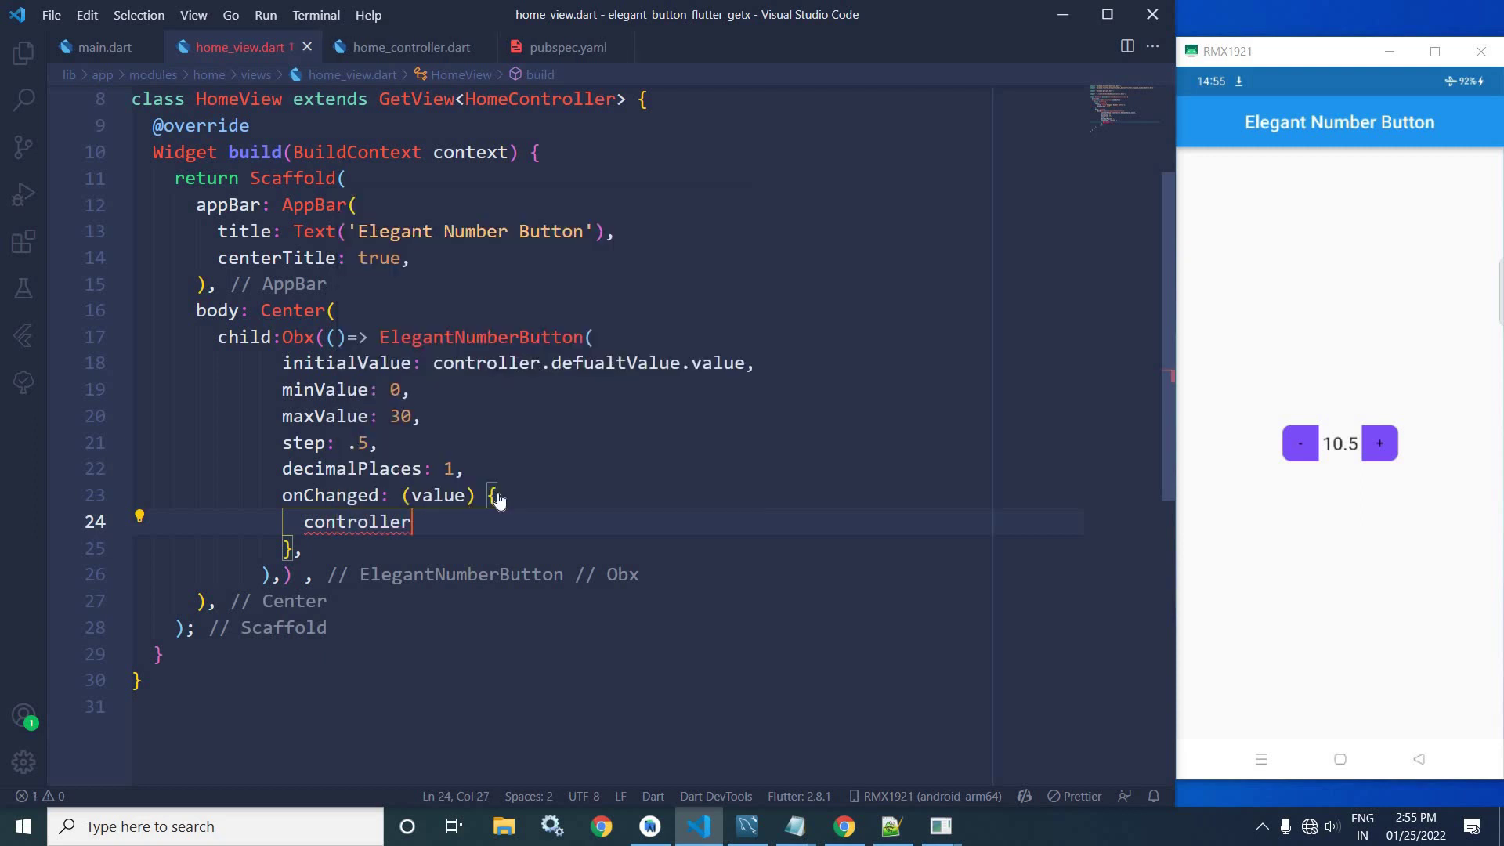
pyautogui.write('.de')
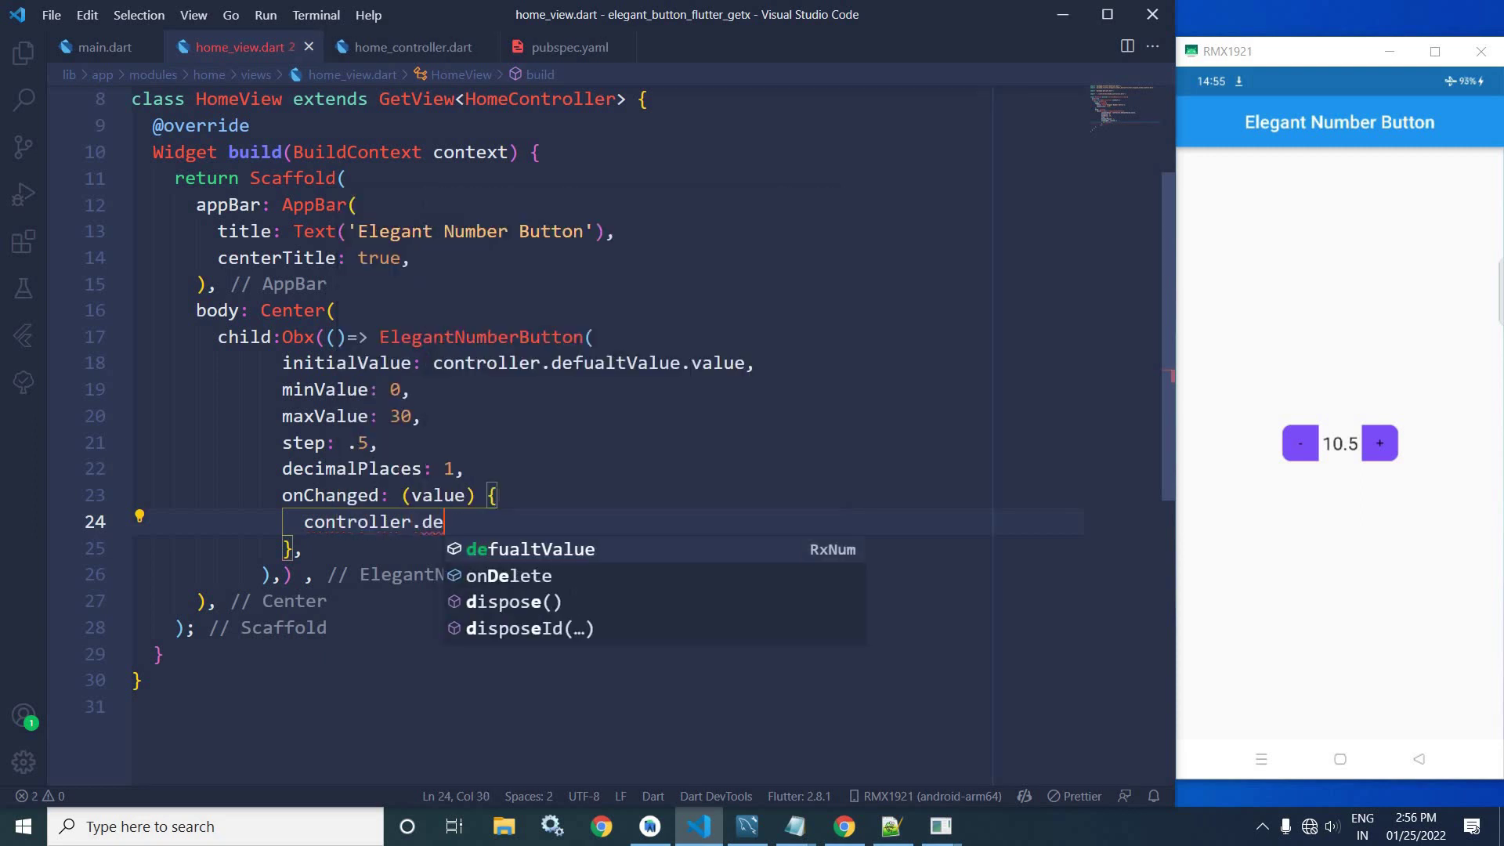
pyautogui.press('Tab')
pyautogui.write('.')
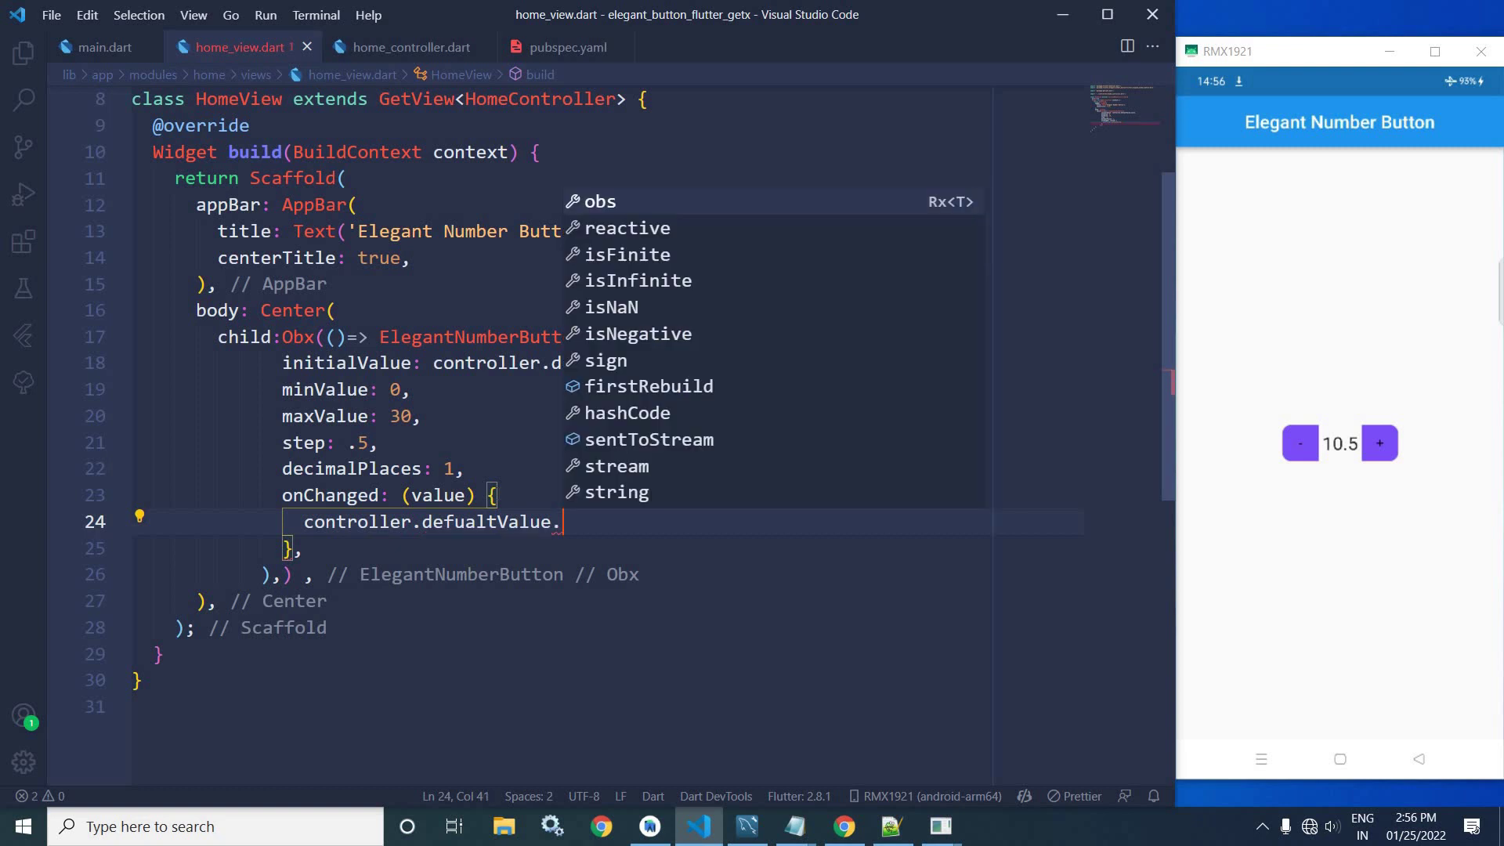
pyautogui.write('va')
pyautogui.press('Tab')
pyautogui.write('=va')
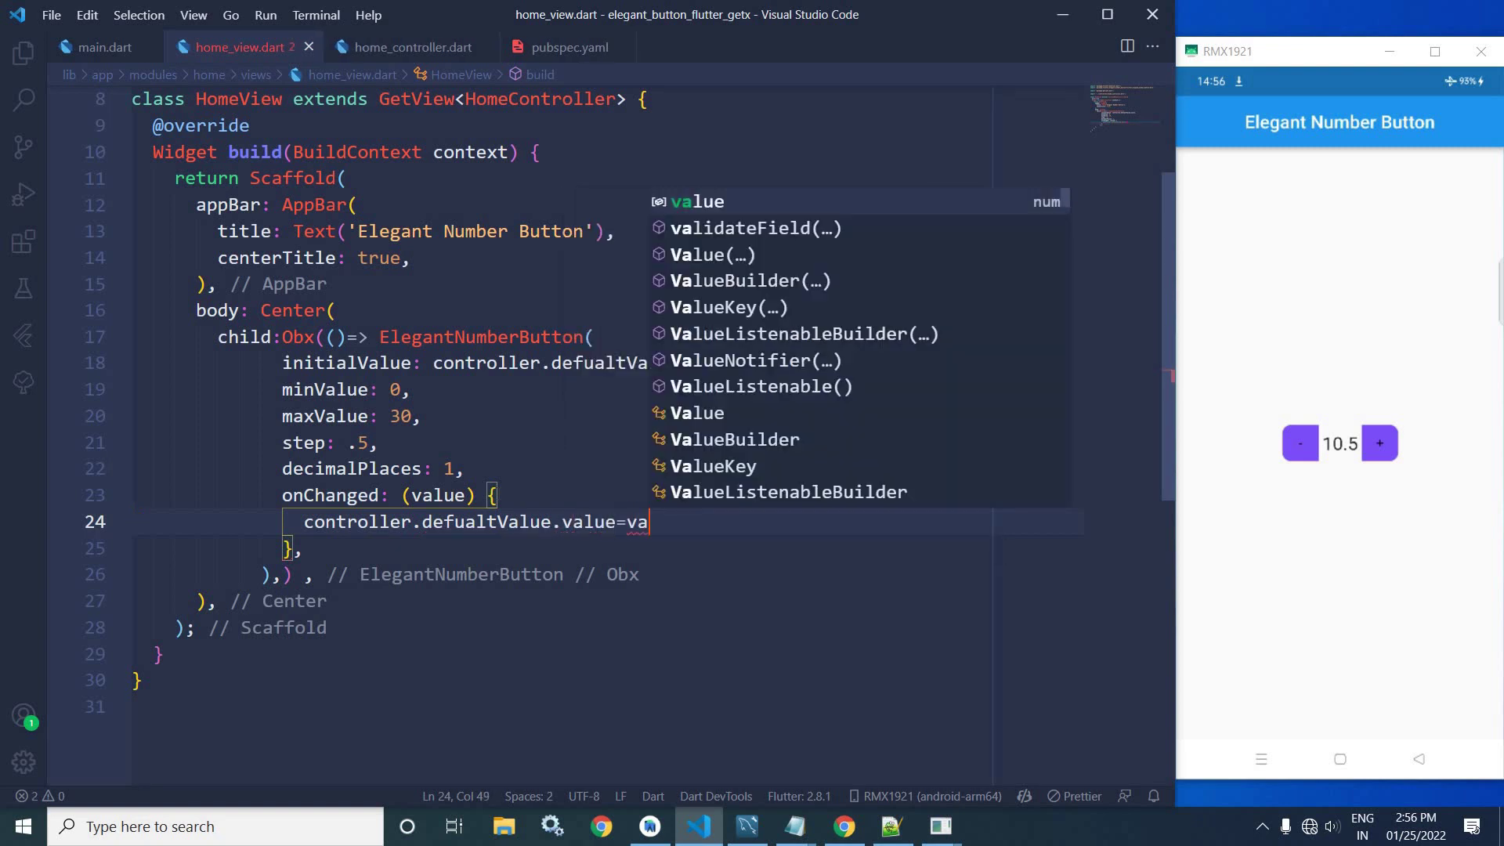
pyautogui.press('Tab')
pyautogui.write(';')
pyautogui.hotkey('ctrl', 's')
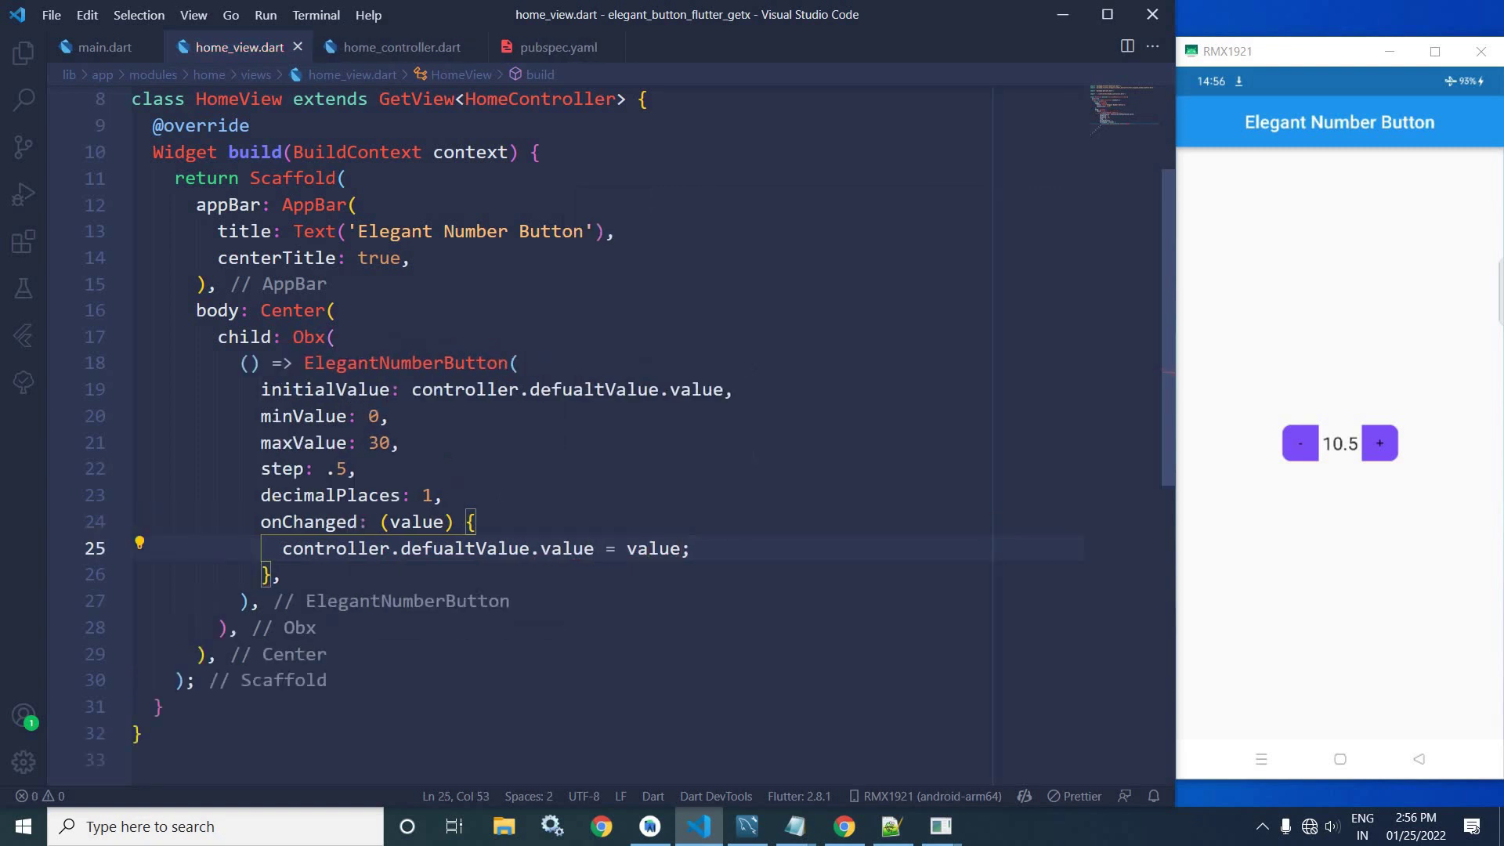
pyautogui.click(402, 441)
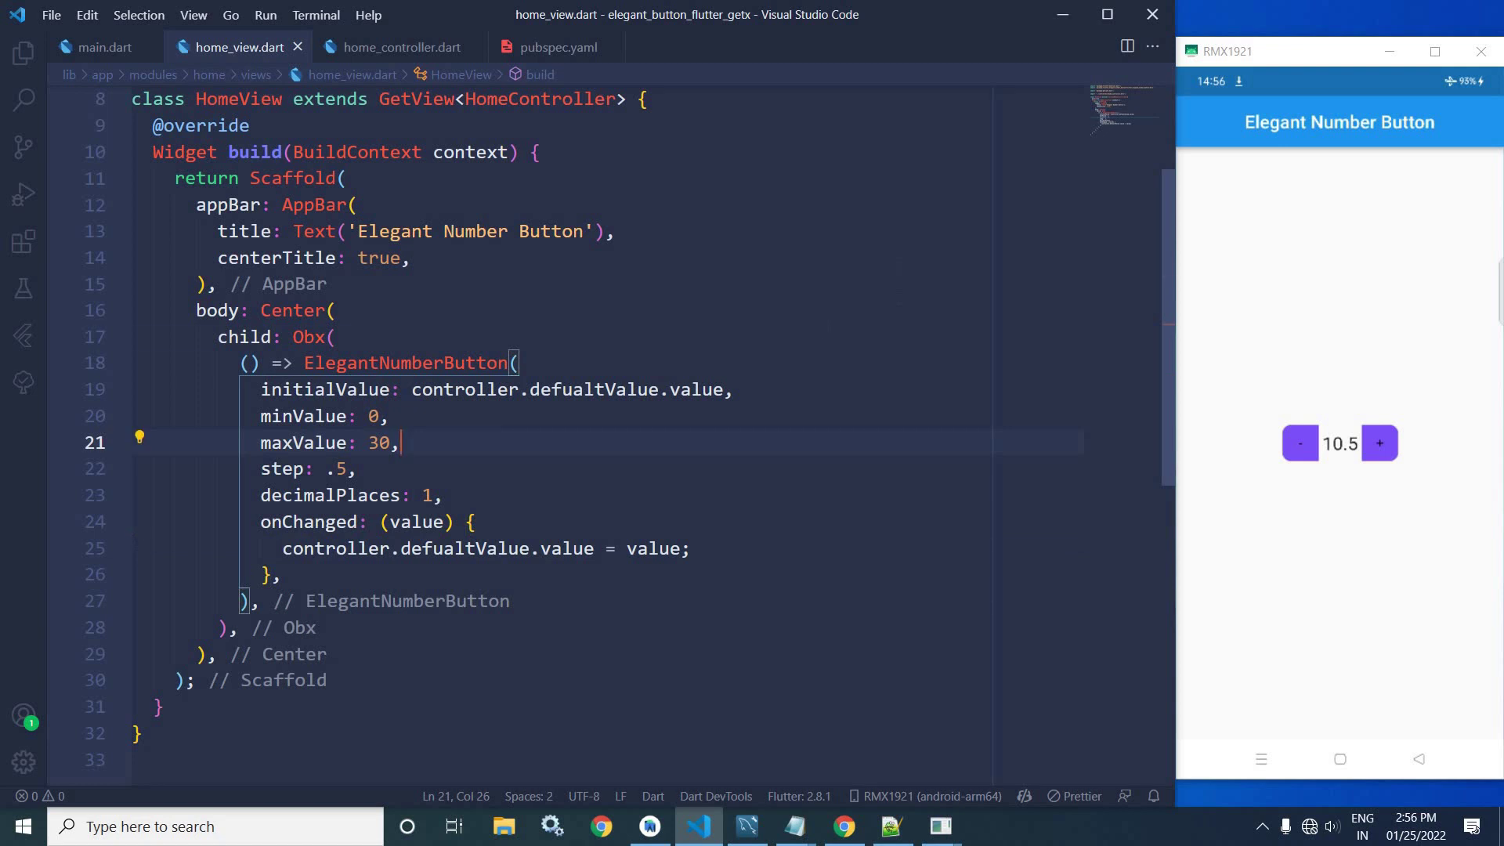
# Step: Move the caret from the Obx line down to just after the onChanged block
pyautogui.click(341, 336)
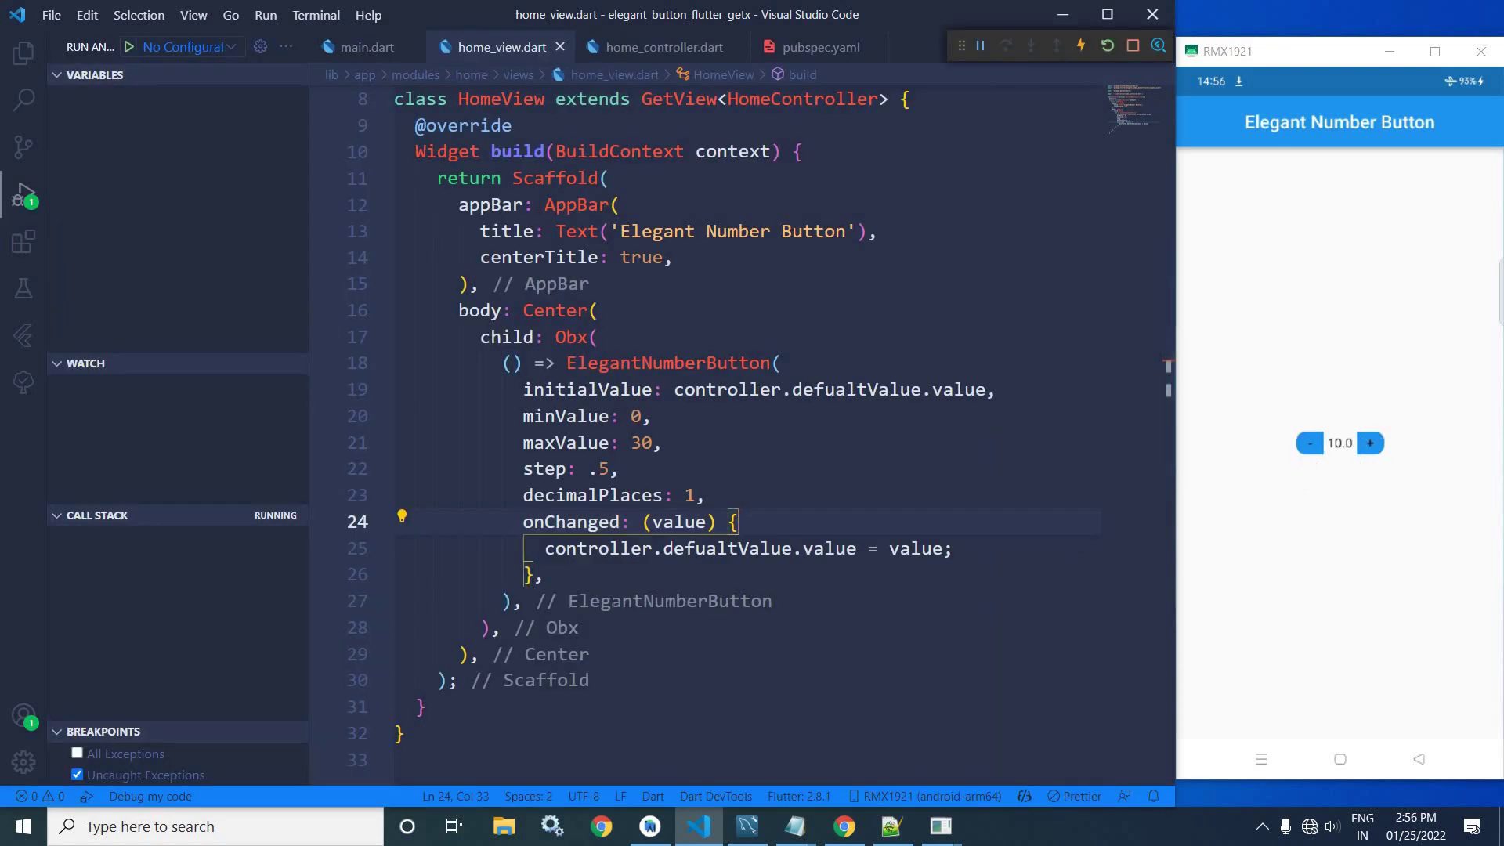
pyautogui.click(776, 361)
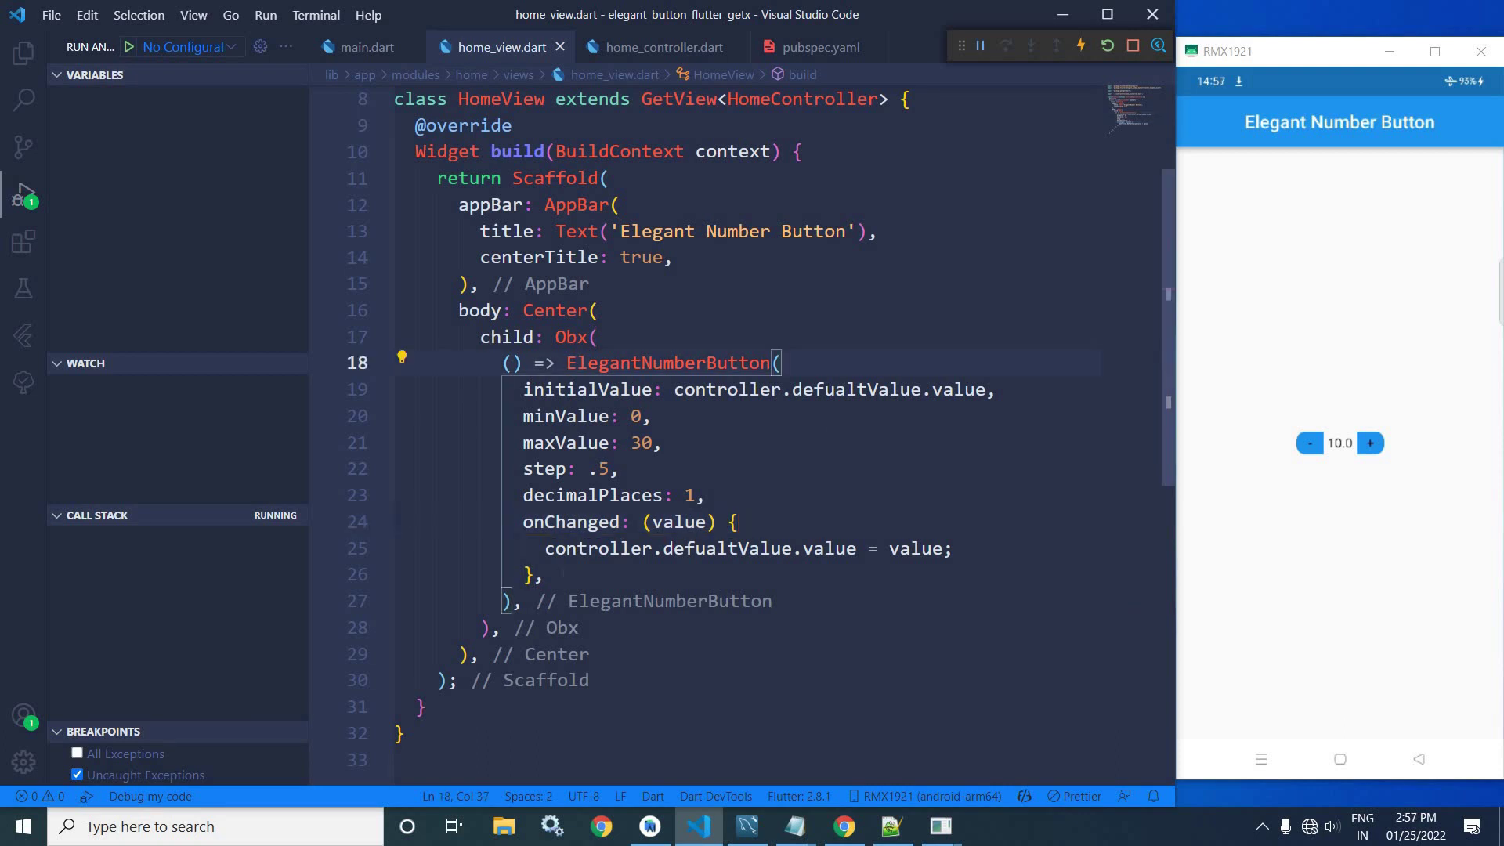
pyautogui.click(552, 574)
# Step: Add buttonSizeHeight: 40 and buttonSizeWidth: 40 after the onChanged handler
pyautogui.press('Return')
pyautogui.write('bu')
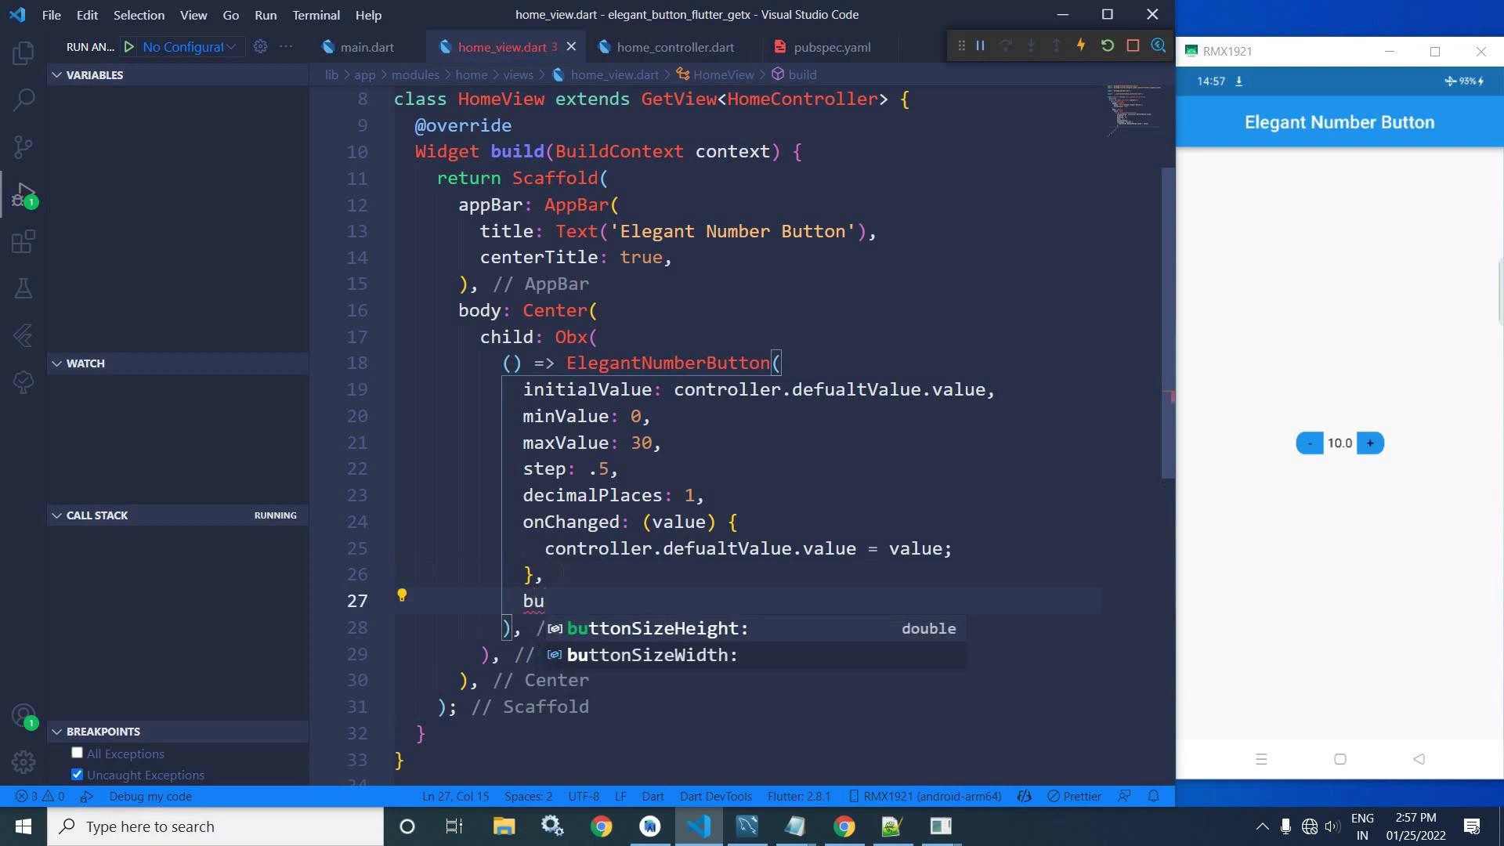
pyautogui.press('Return')
pyautogui.write('40,')
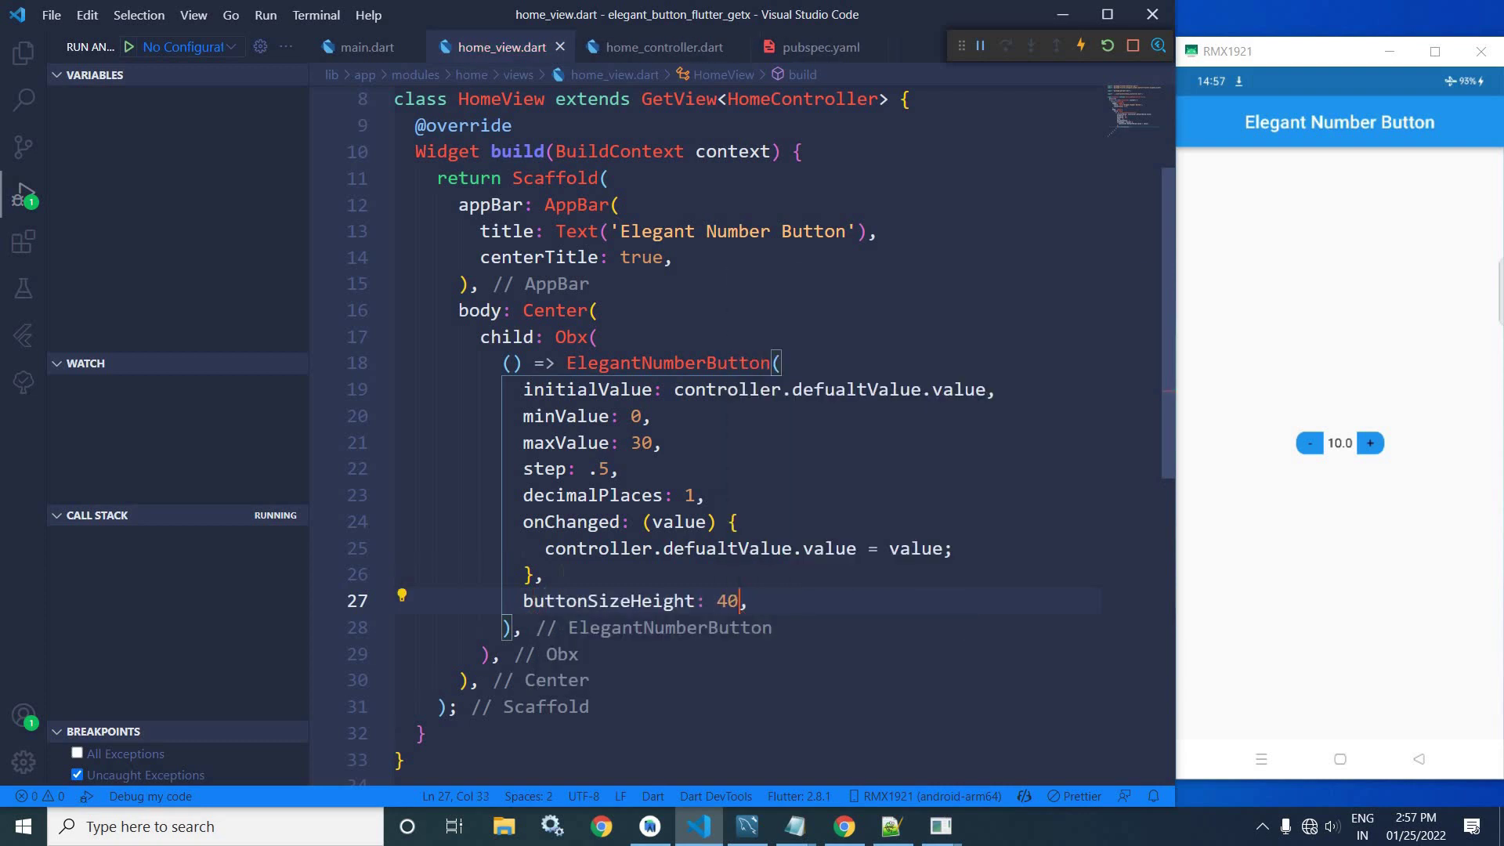
pyautogui.press('Return')
pyautogui.write('b')
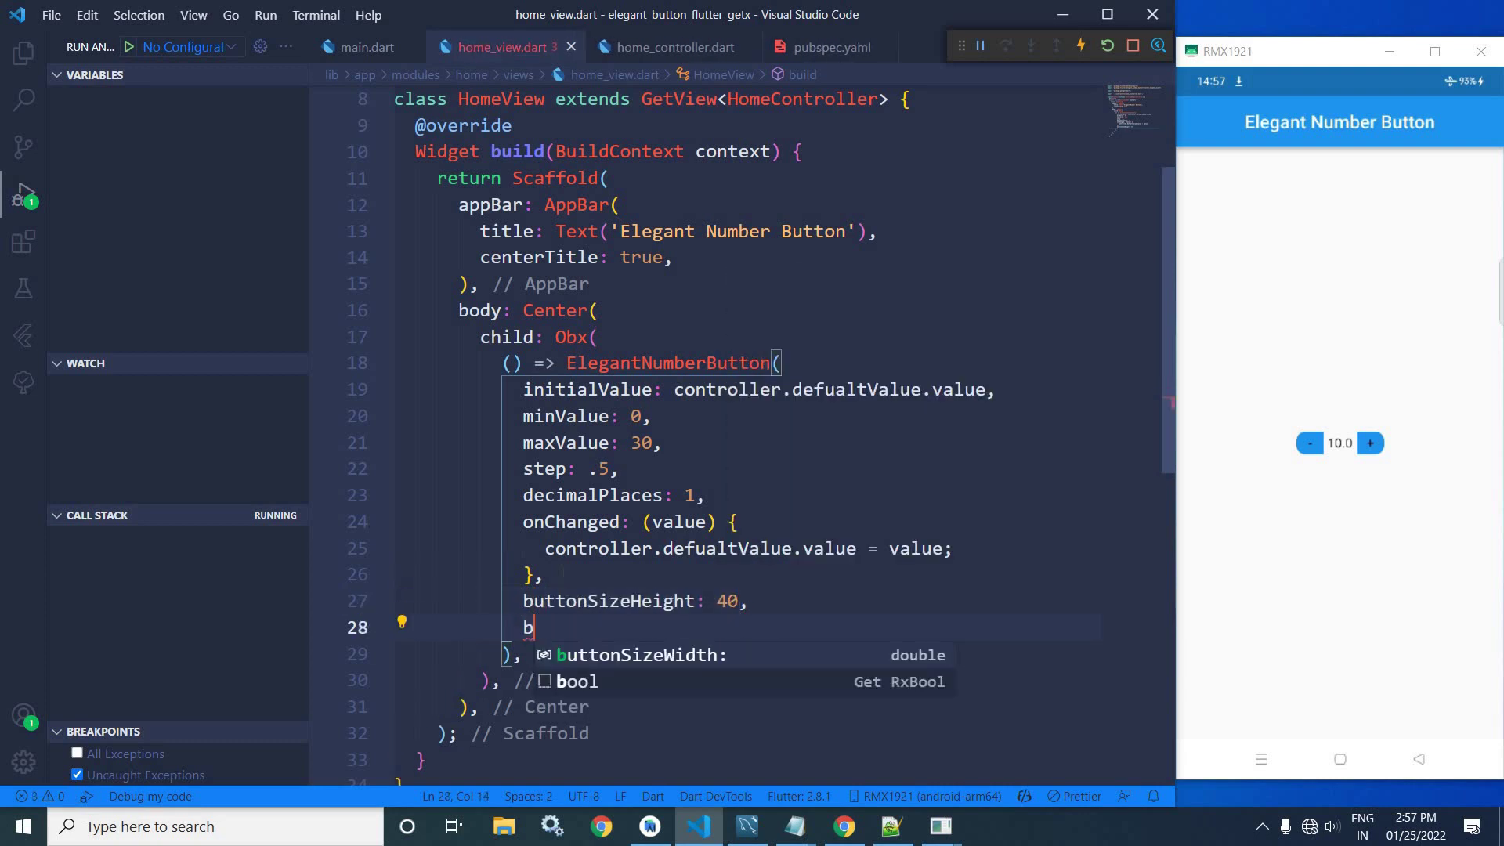
pyautogui.press('Return')
pyautogui.write('40,')
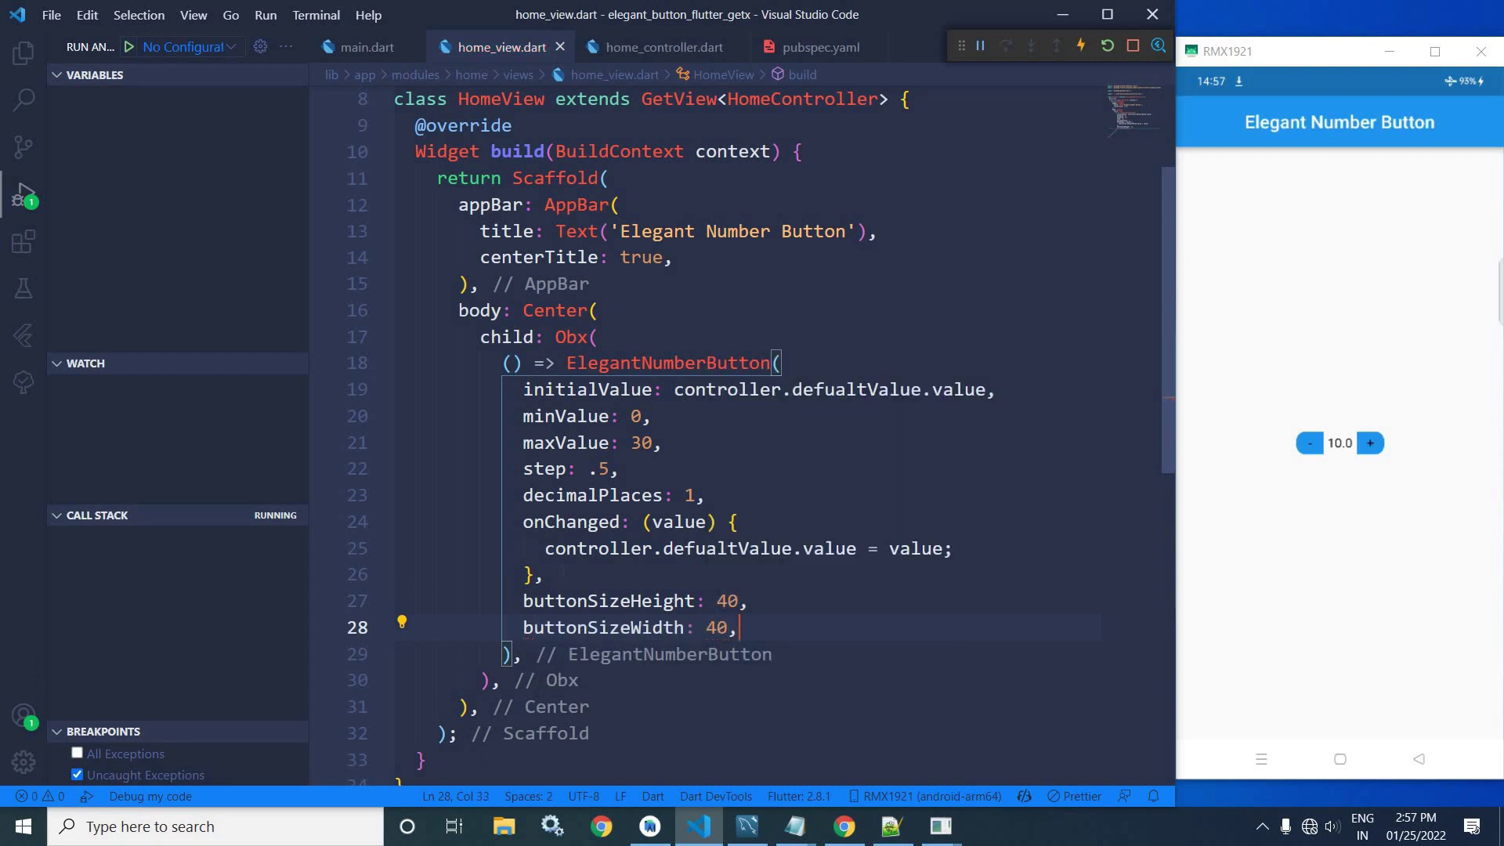
pyautogui.write('0')
pyautogui.press('Return')
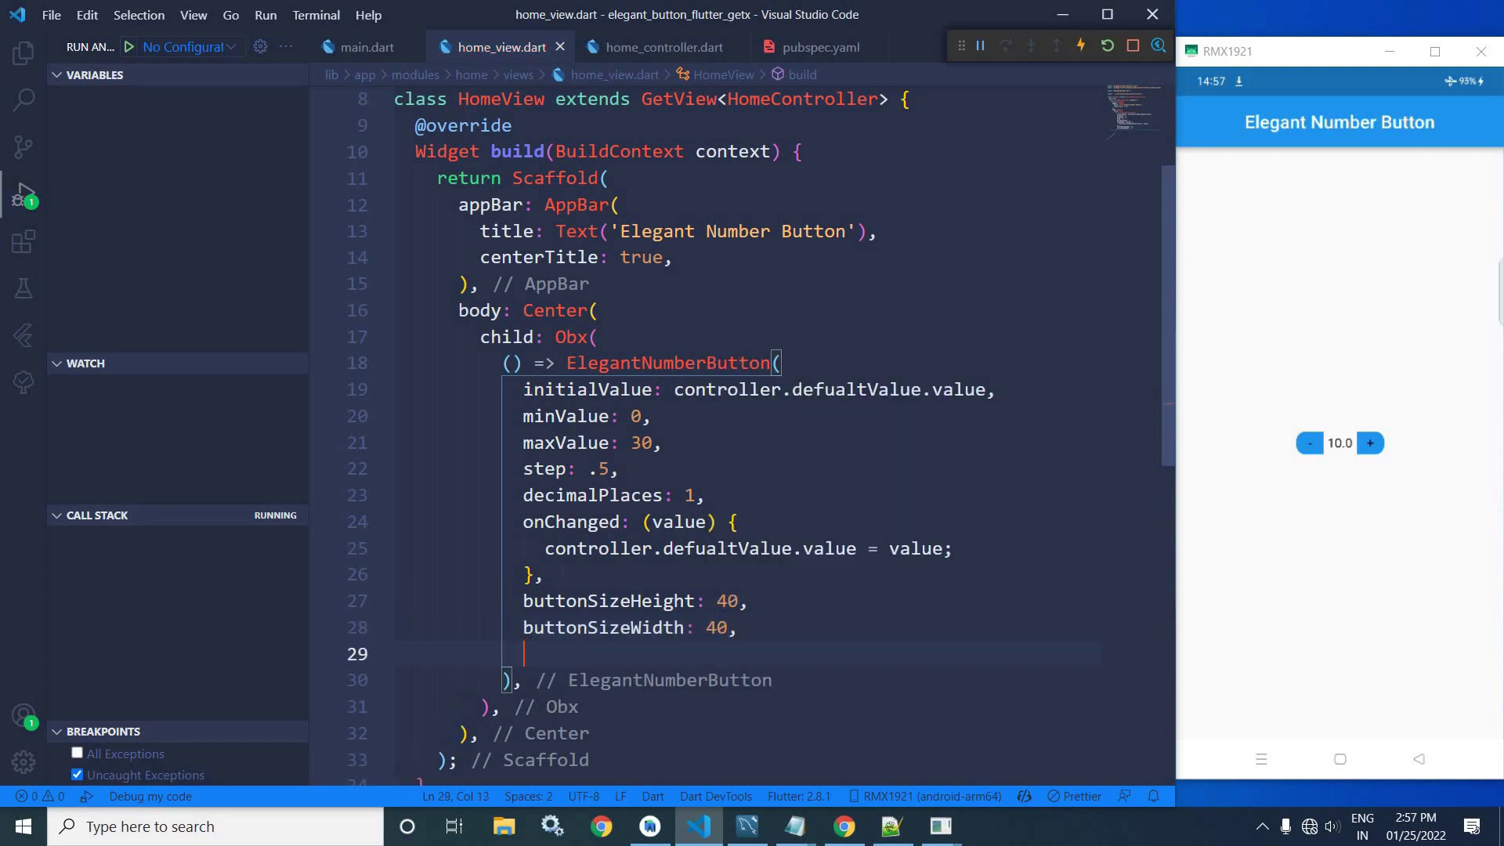
pyautogui.write('co')
# Step: Add color: Colors.deepPurpleAccent to the ElegantNumberButton using autocomplete
pyautogui.press('Return')
pyautogui.hotkey('ctrl', 'space')
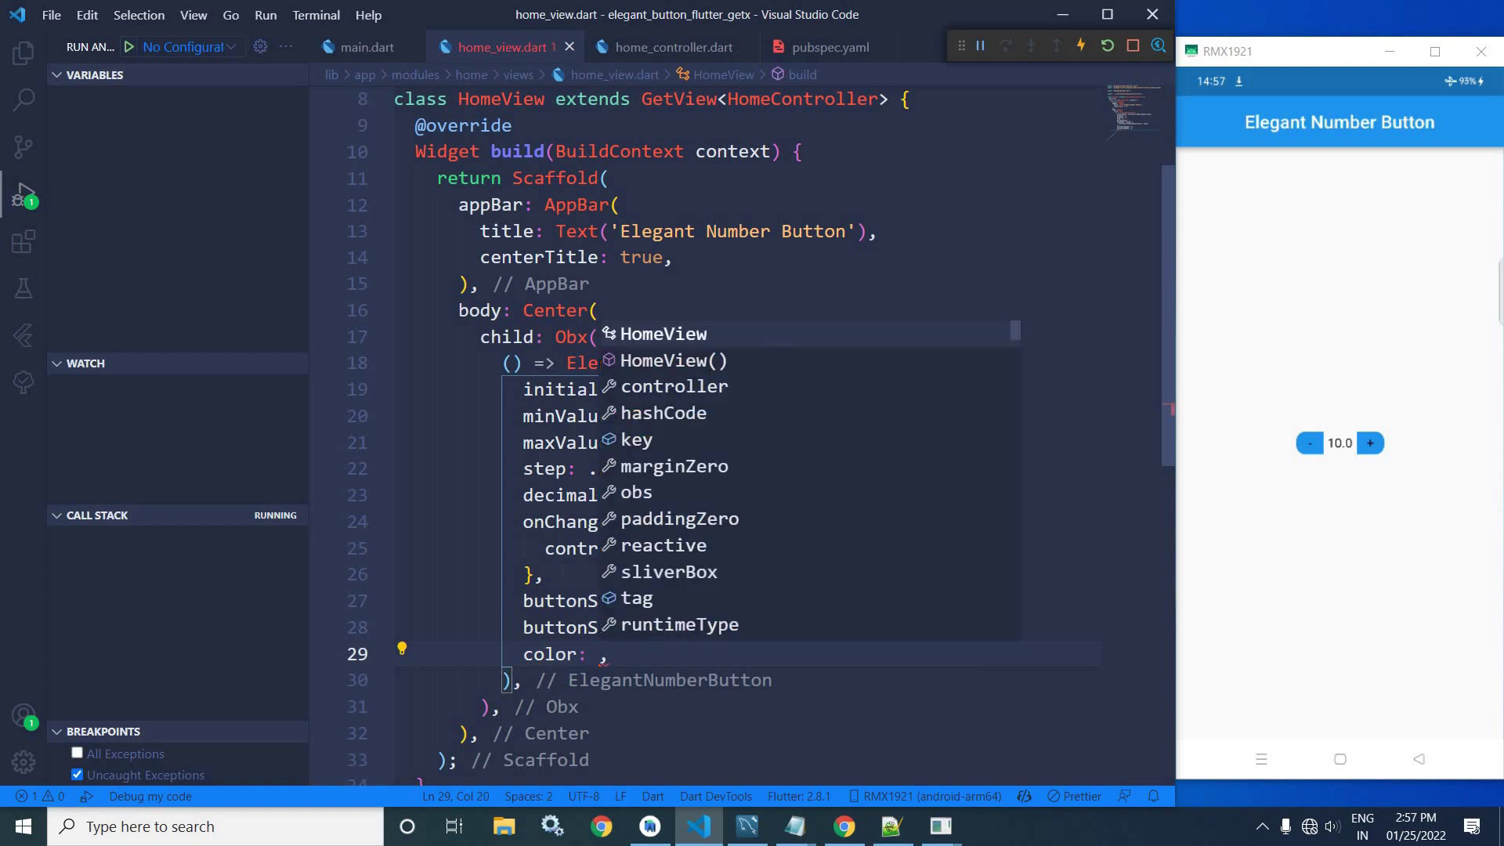
pyautogui.write('Colors.')
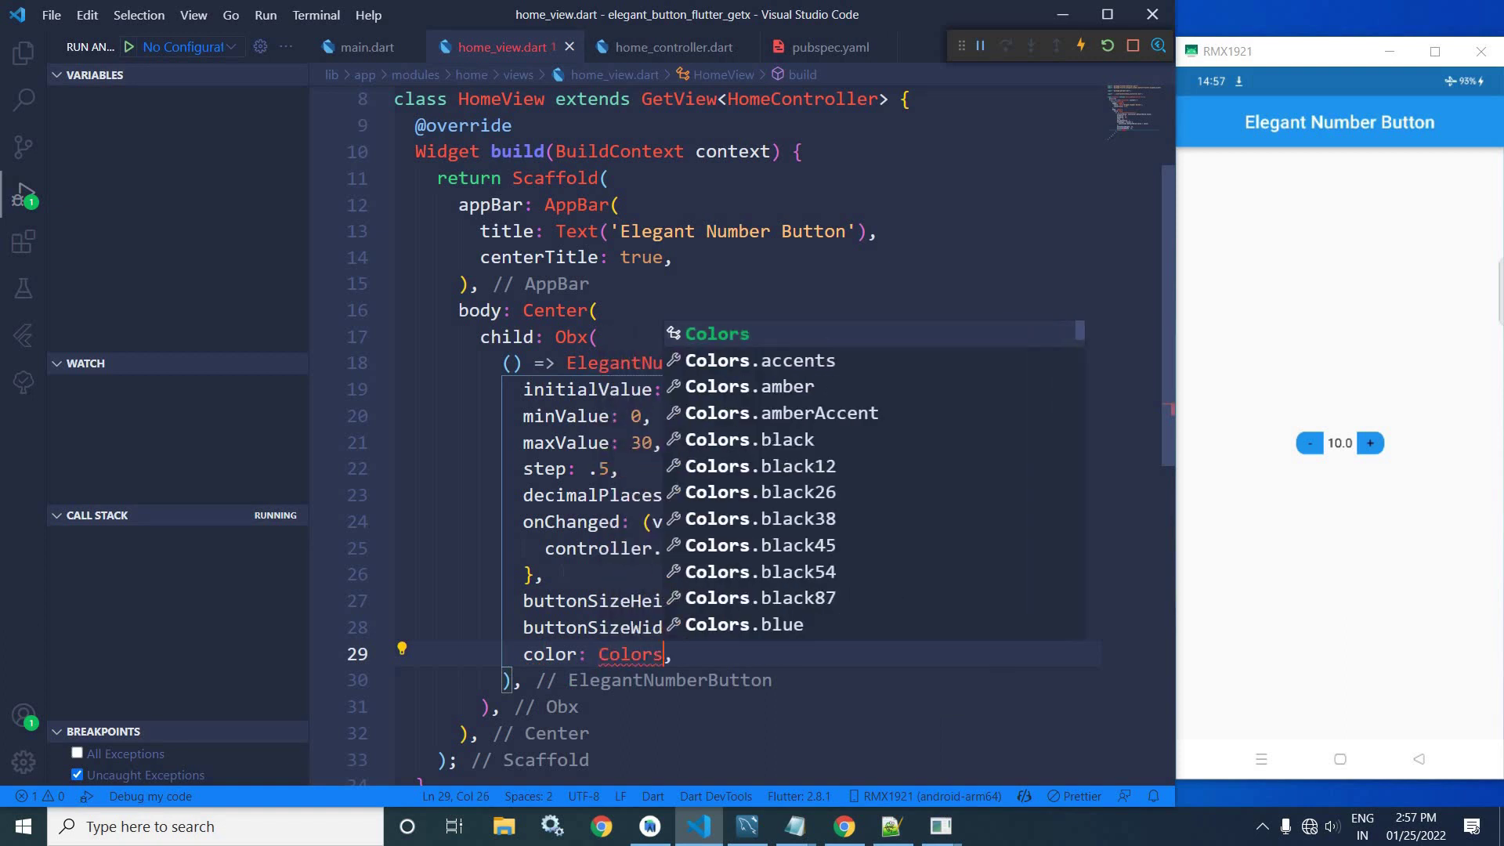
pyautogui.write('dee')
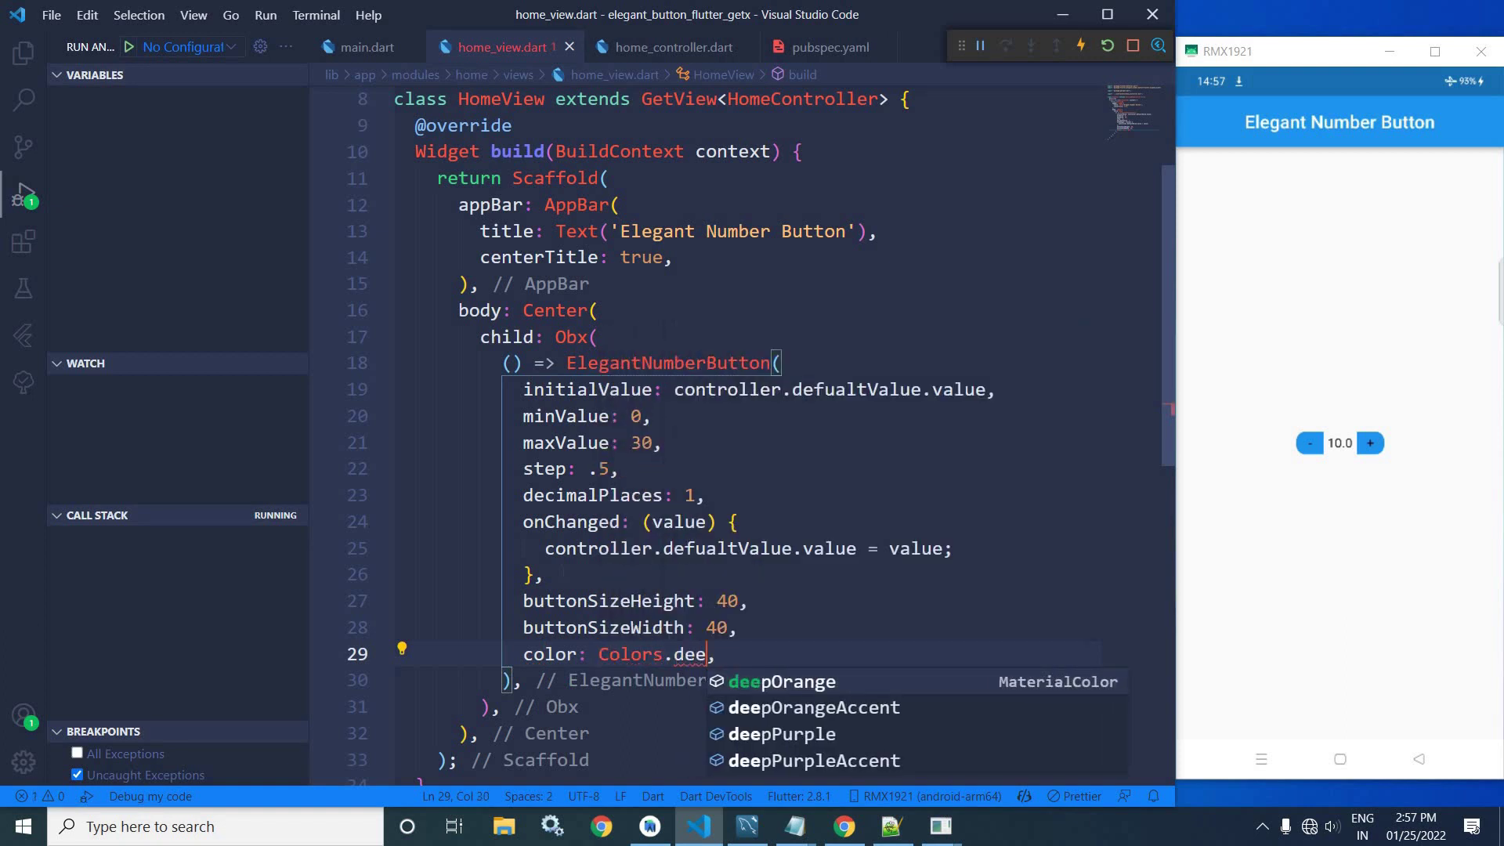
pyautogui.press('Down')
pyautogui.press('Down')
pyautogui.press('Down')
pyautogui.press('Return')
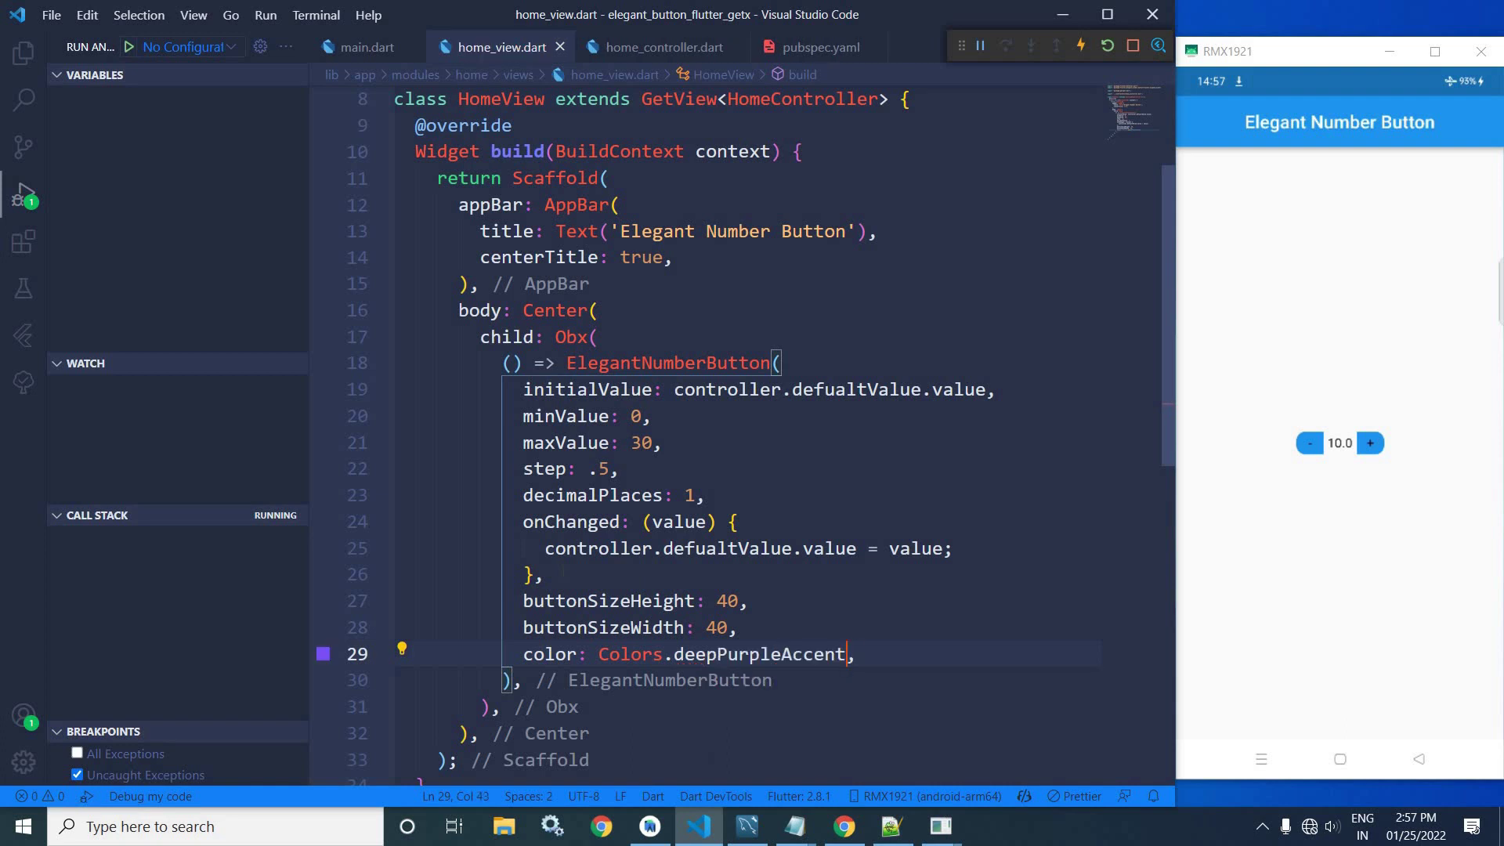
pyautogui.press('End')
pyautogui.press('Return')
pyautogui.write('text')
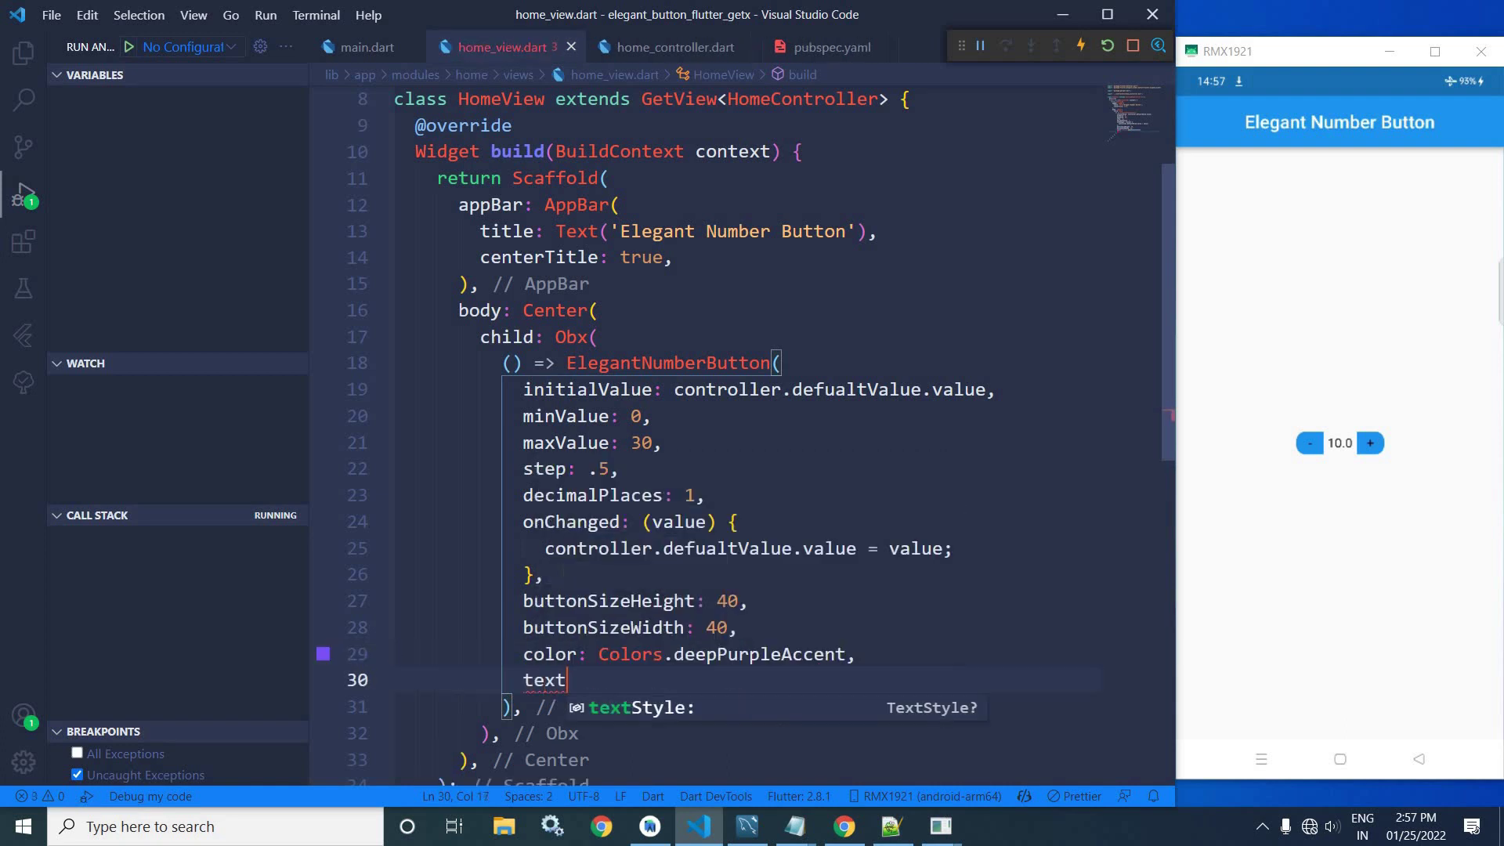
# Step: Add textStyle: TextStyle(fontSize: 20) and save to hot-reload the app
pyautogui.press('Return')
pyautogui.write('TextS')
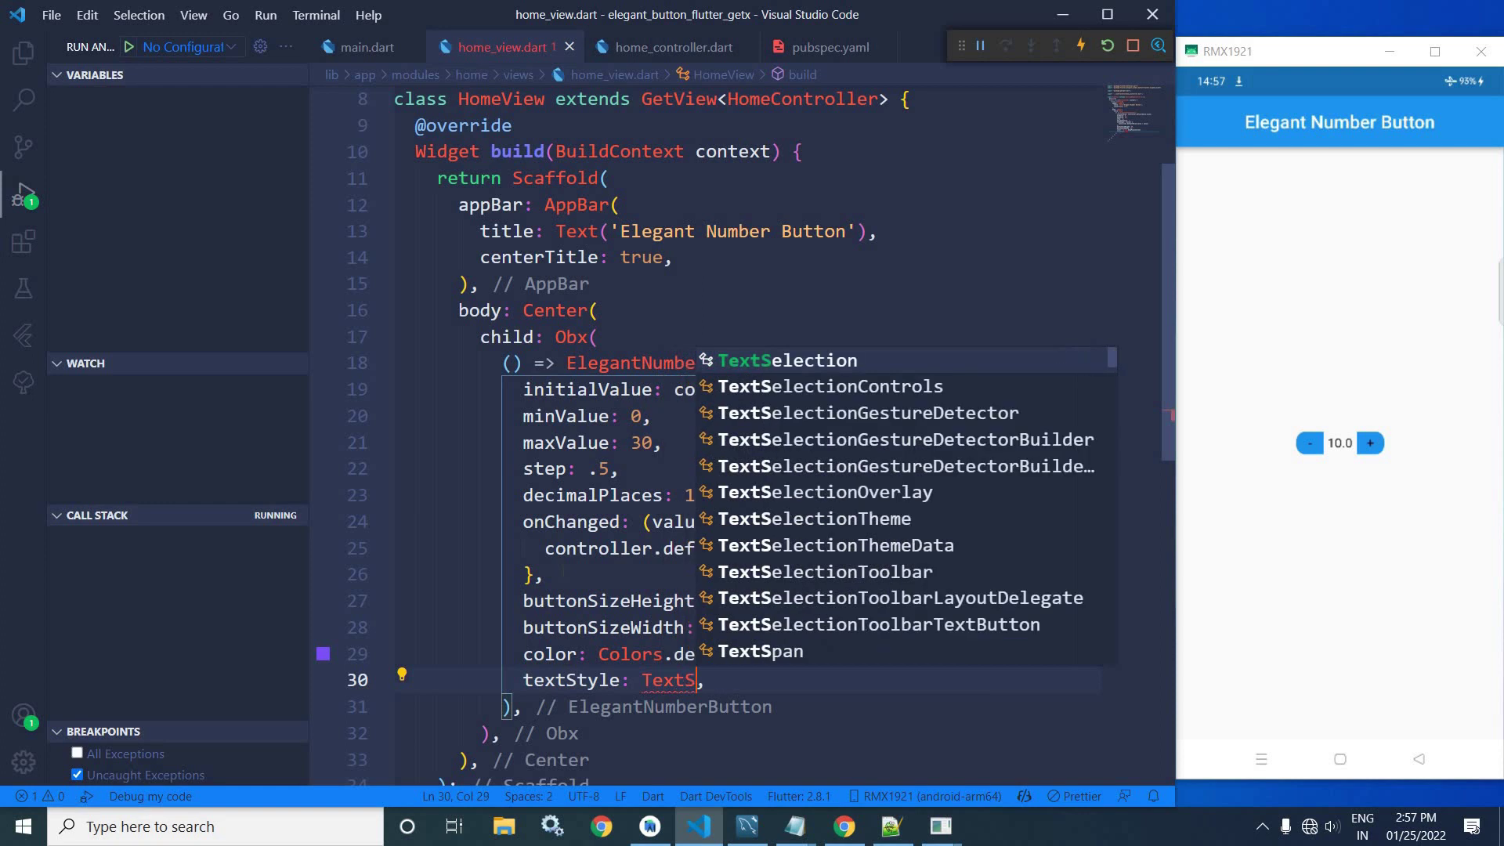
pyautogui.write('tyle')
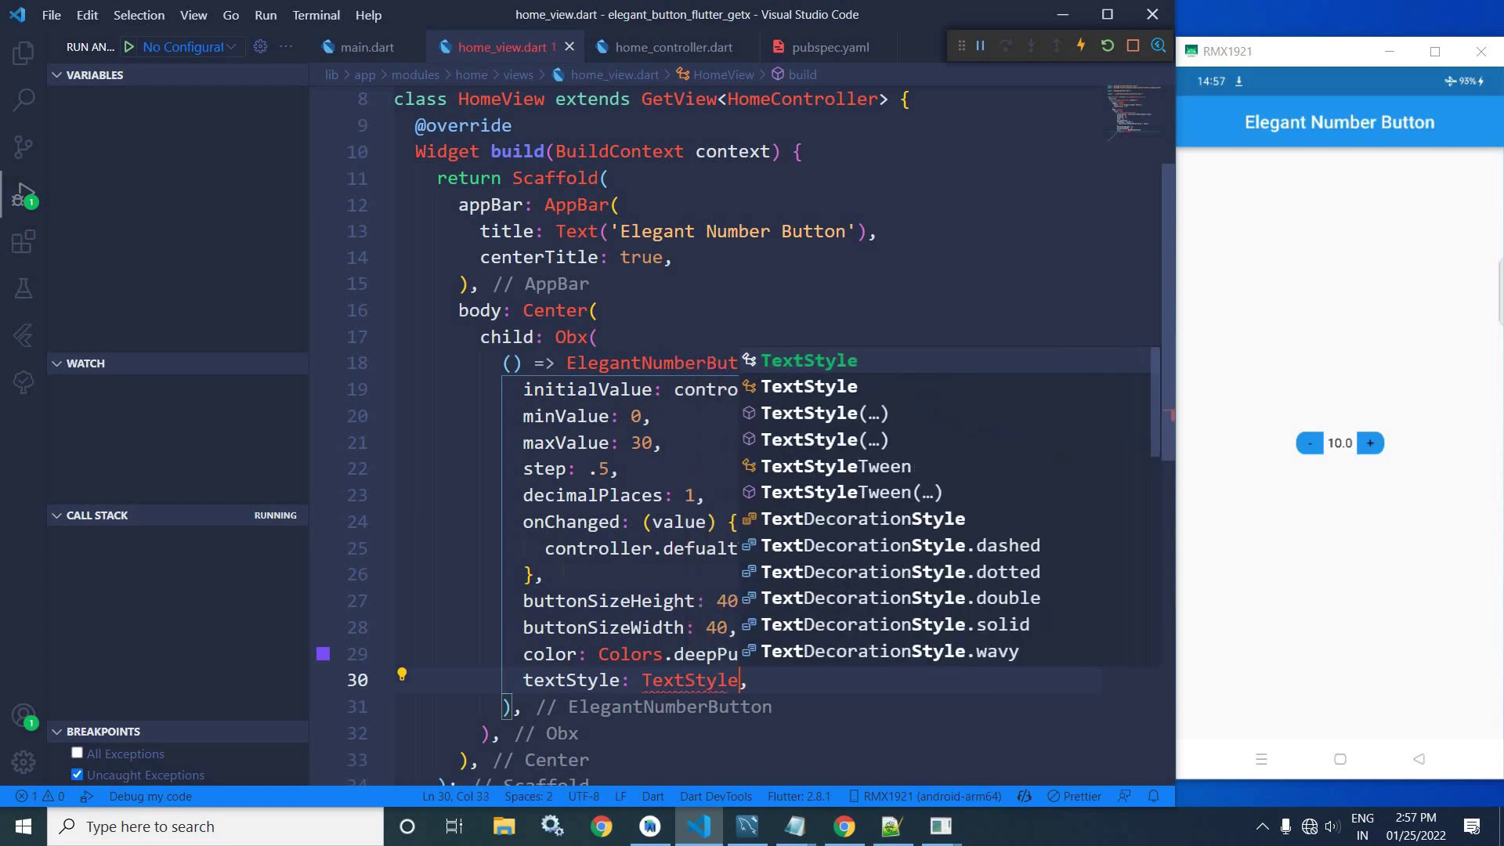
pyautogui.press('Escape')
pyautogui.write('(')
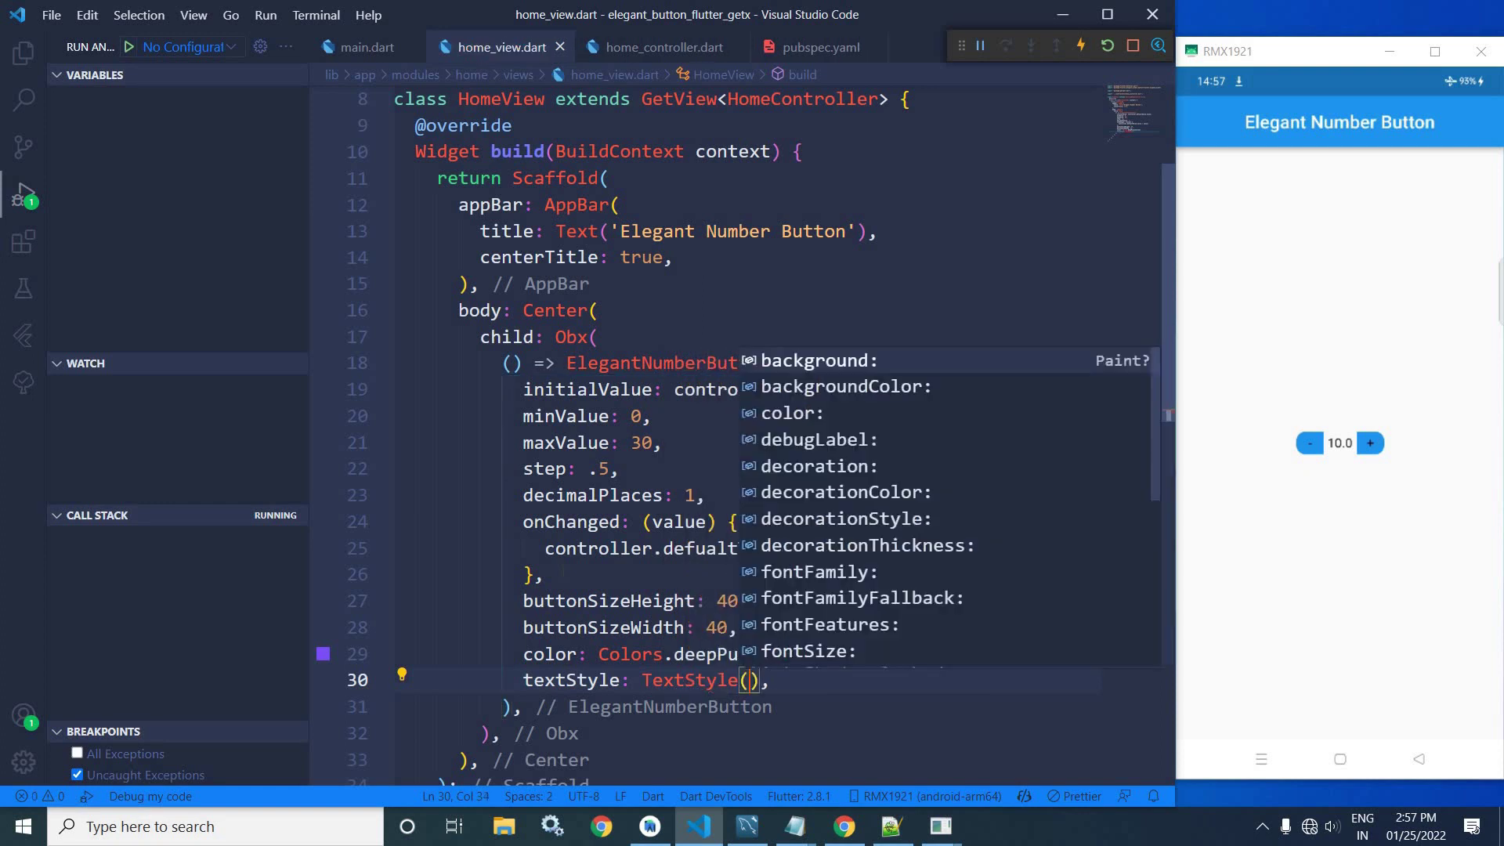
pyautogui.write('f')
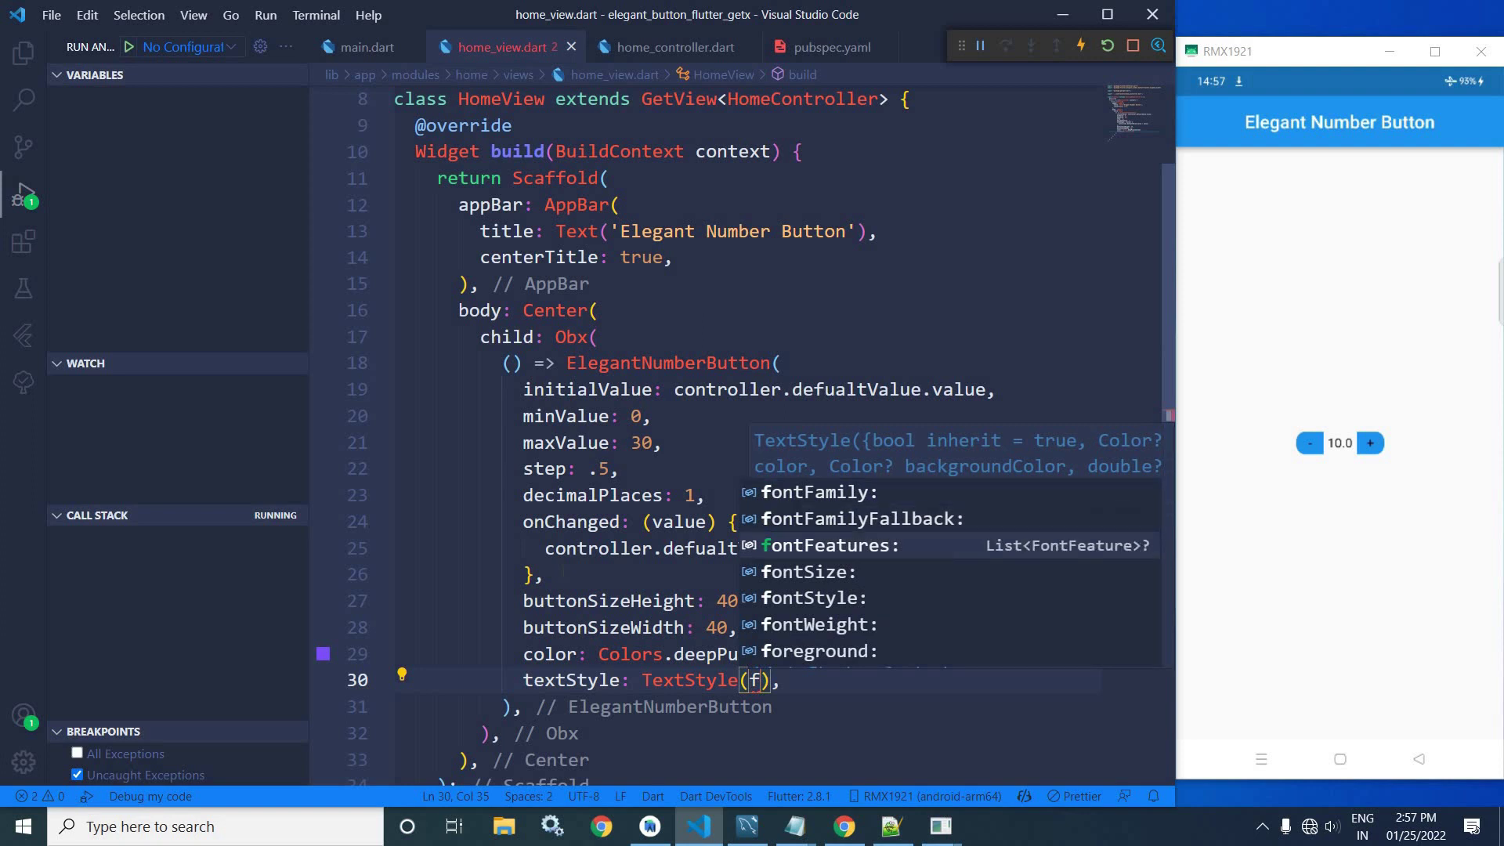
pyautogui.press('Down')
pyautogui.press('Down')
pyautogui.press('Down')
pyautogui.press('Return')
pyautogui.write('20')
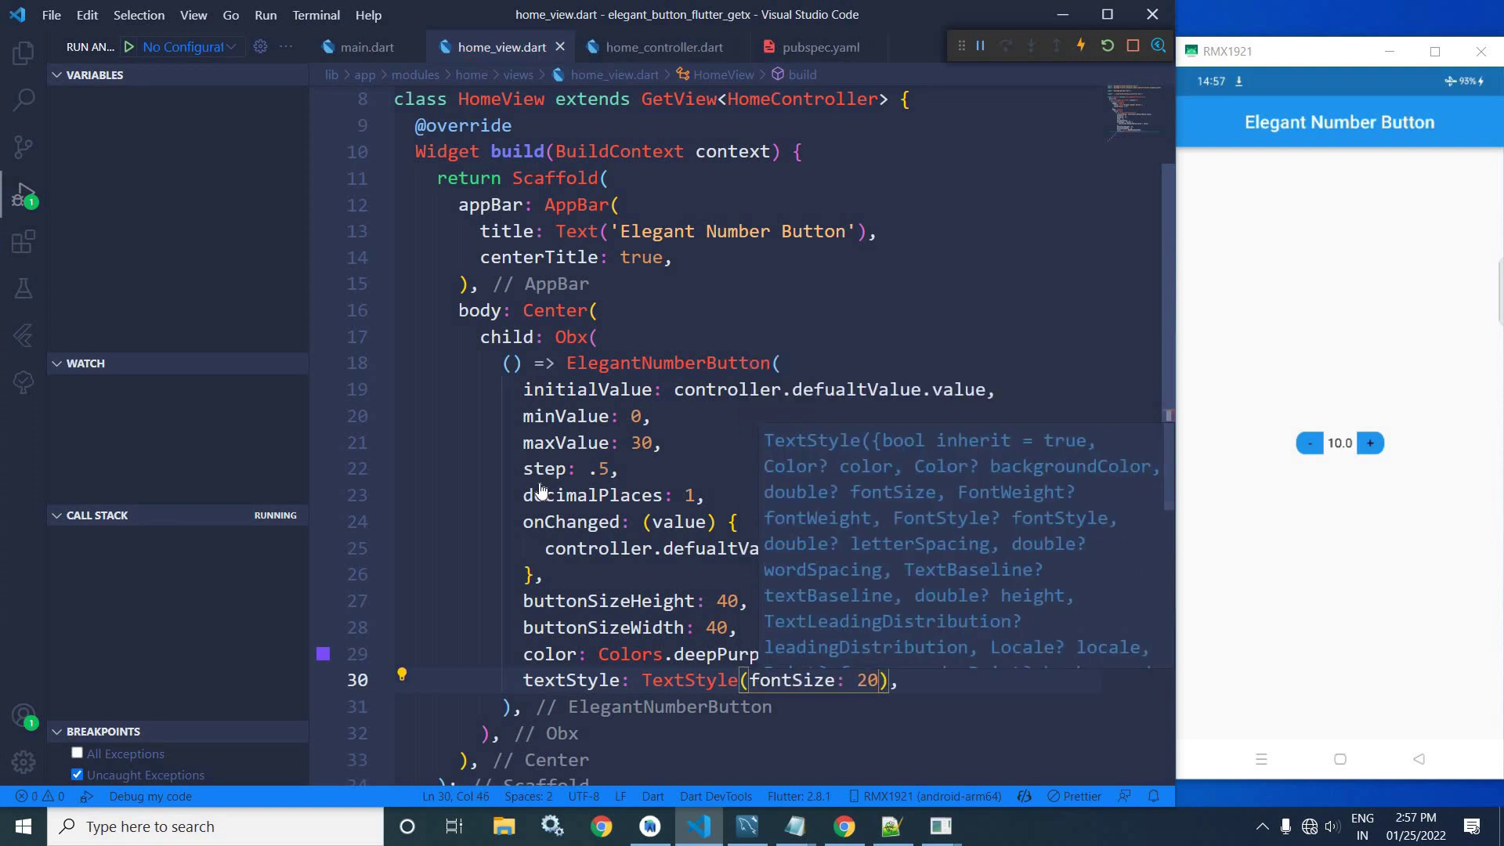
pyautogui.doubleClick(538, 493)
pyautogui.hotkey('ctrl', 's')
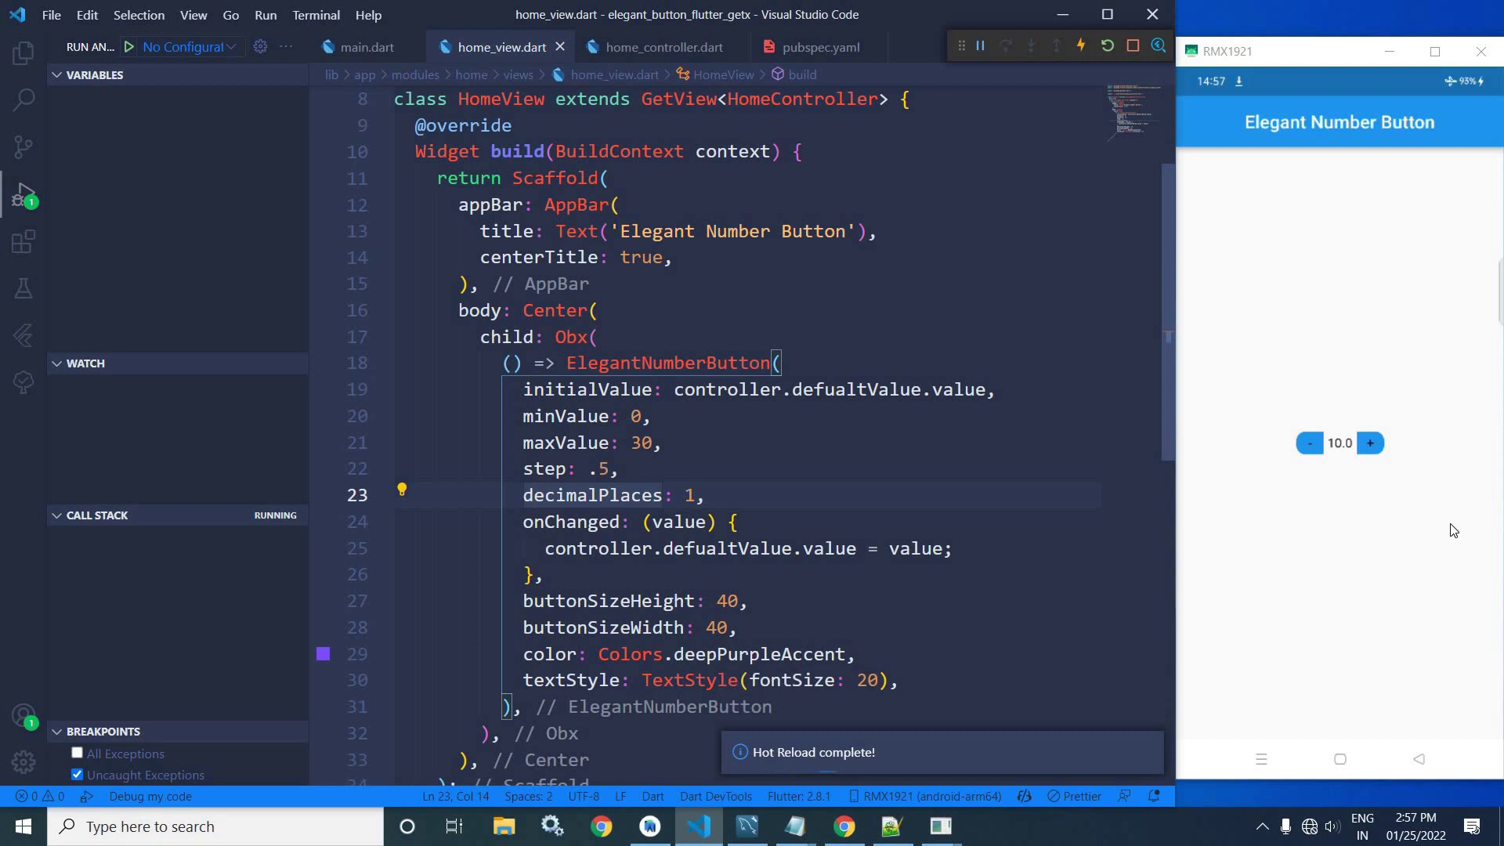